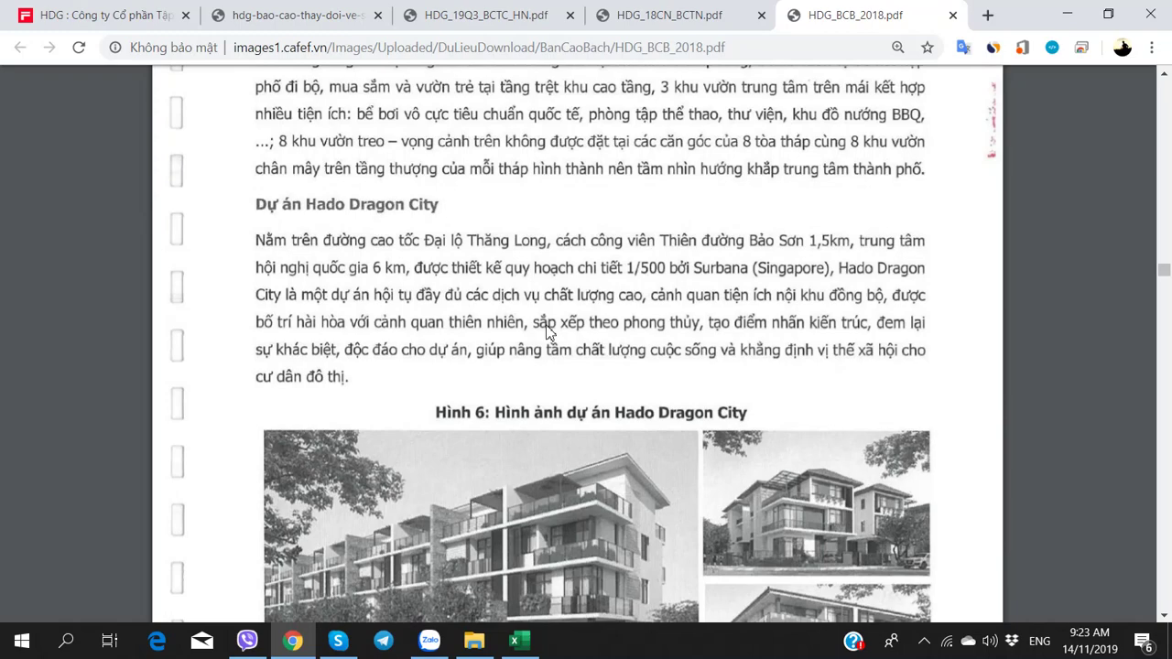
- Read the prospectus descriptions of the Hado Dragon City, Nongtha Central Park and Hado Green Lane projects
scroll(322, 316, "down", 5)
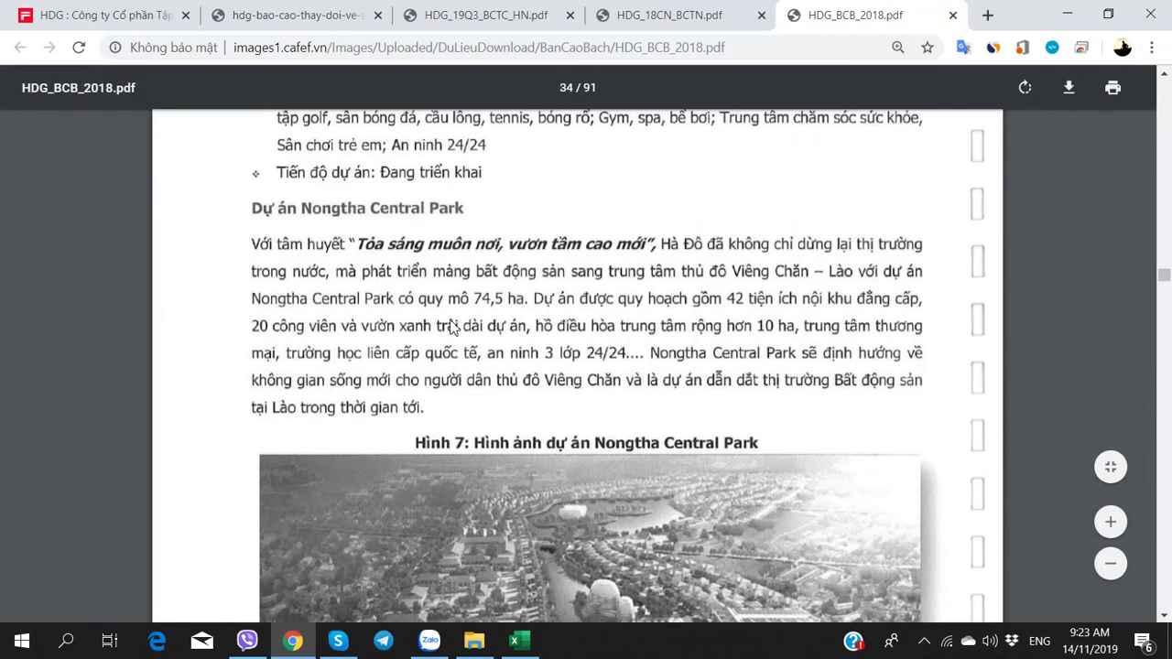
scroll(451, 327, "down", 9)
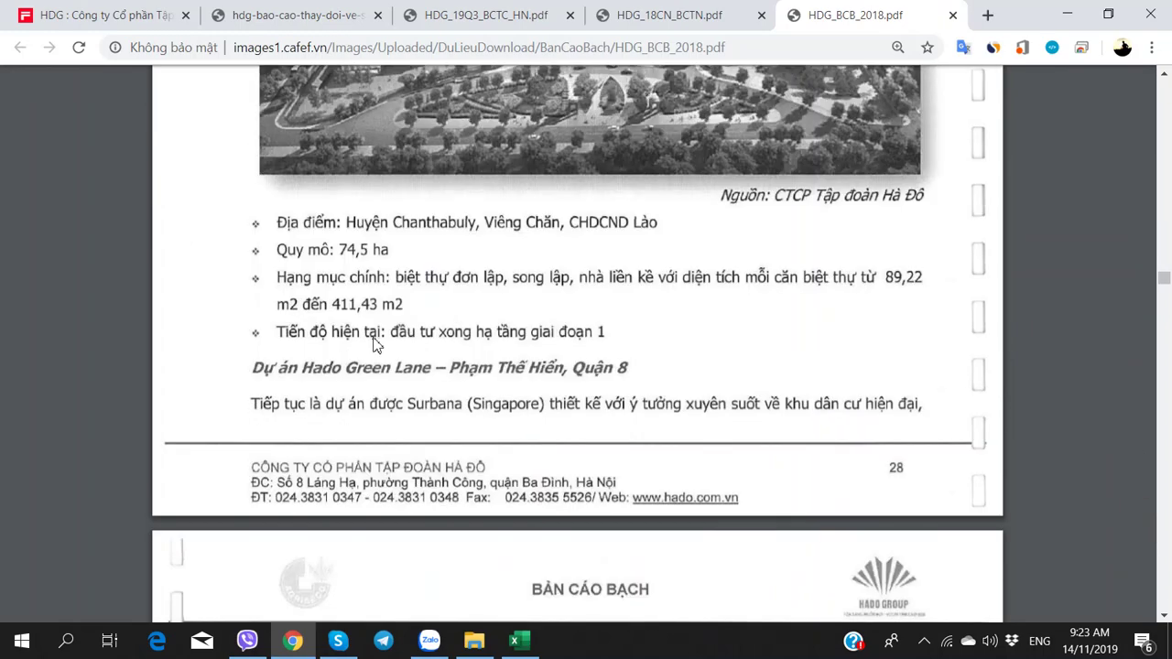
scroll(375, 340, "down", 3)
scroll(467, 295, "down", 1)
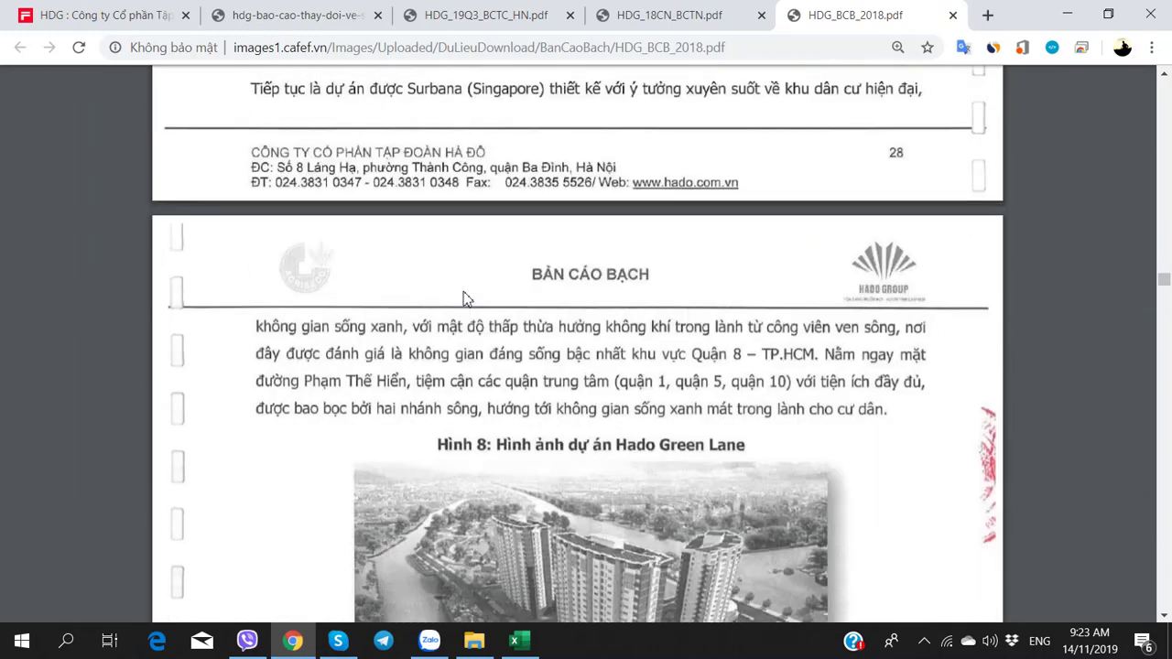
scroll(464, 298, "down", 1)
scroll(463, 301, "down", 6)
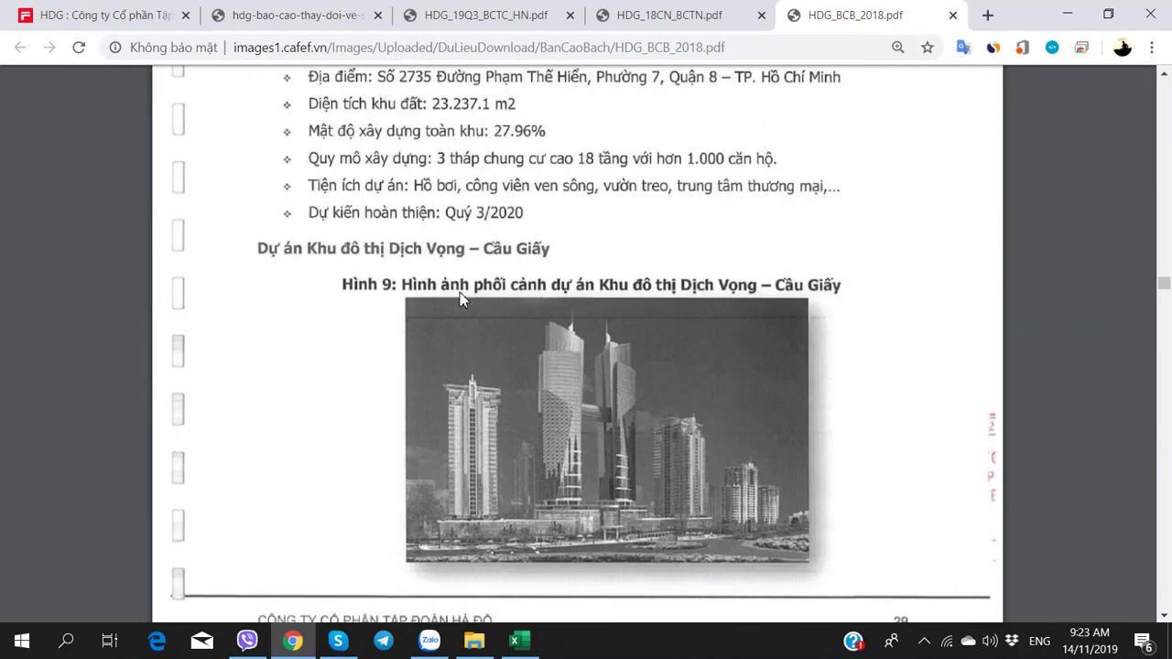
scroll(463, 303, "up", 2)
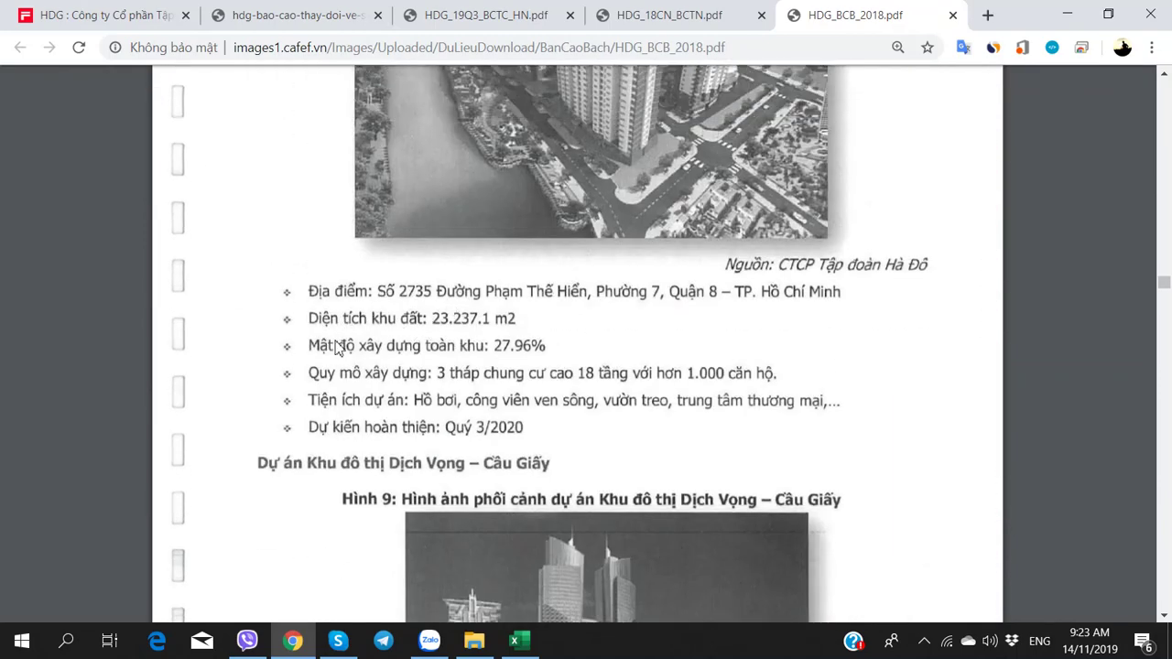
scroll(542, 358, "down", 4)
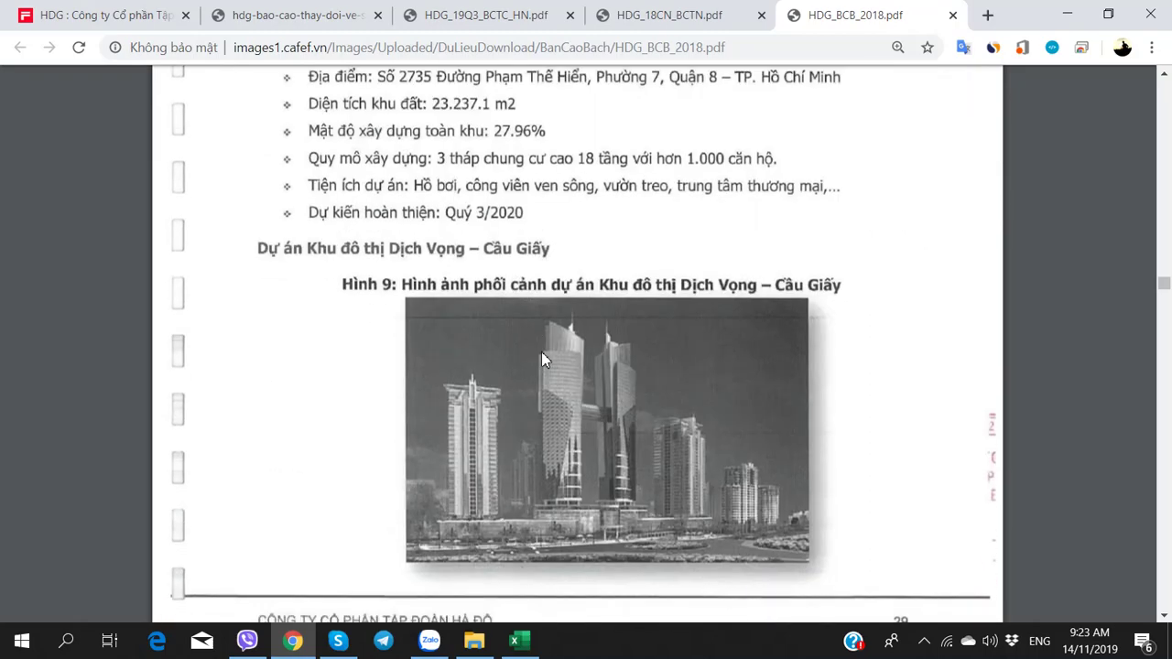
scroll(540, 356, "up", 2)
- Read the prospectus sections on the Dịch Vọng and Hà Đô - Thới An urban areas and the IBIS Saigon Airport hotel
scroll(536, 350, "down", 4)
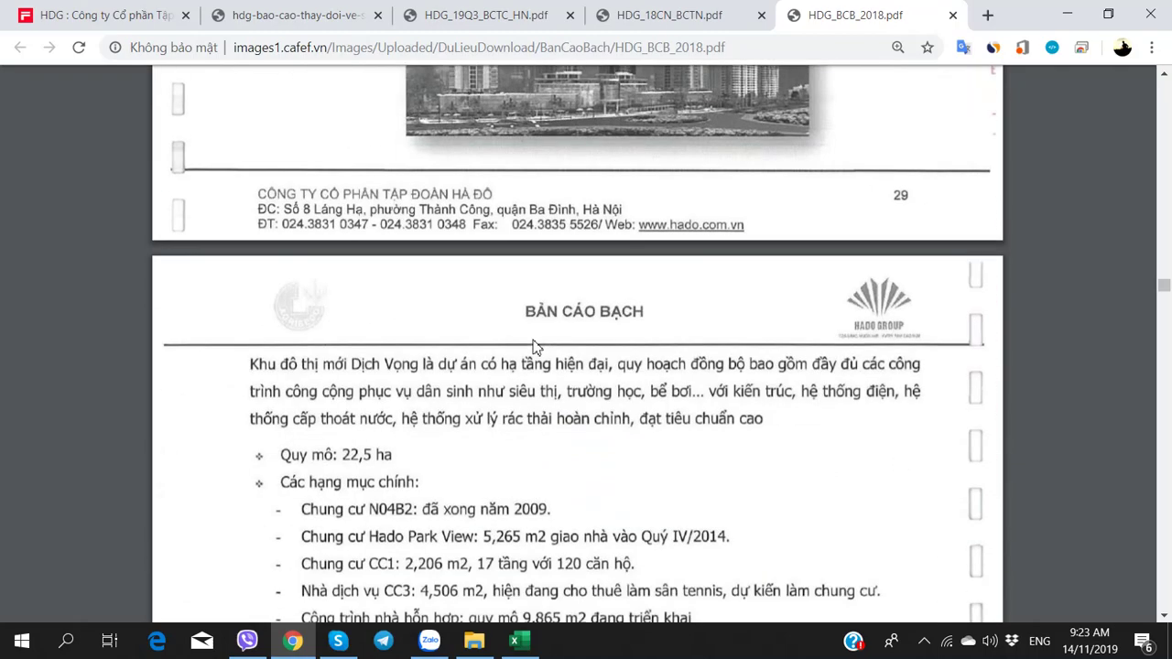
scroll(536, 346, "down", 5)
scroll(514, 344, "up", 2)
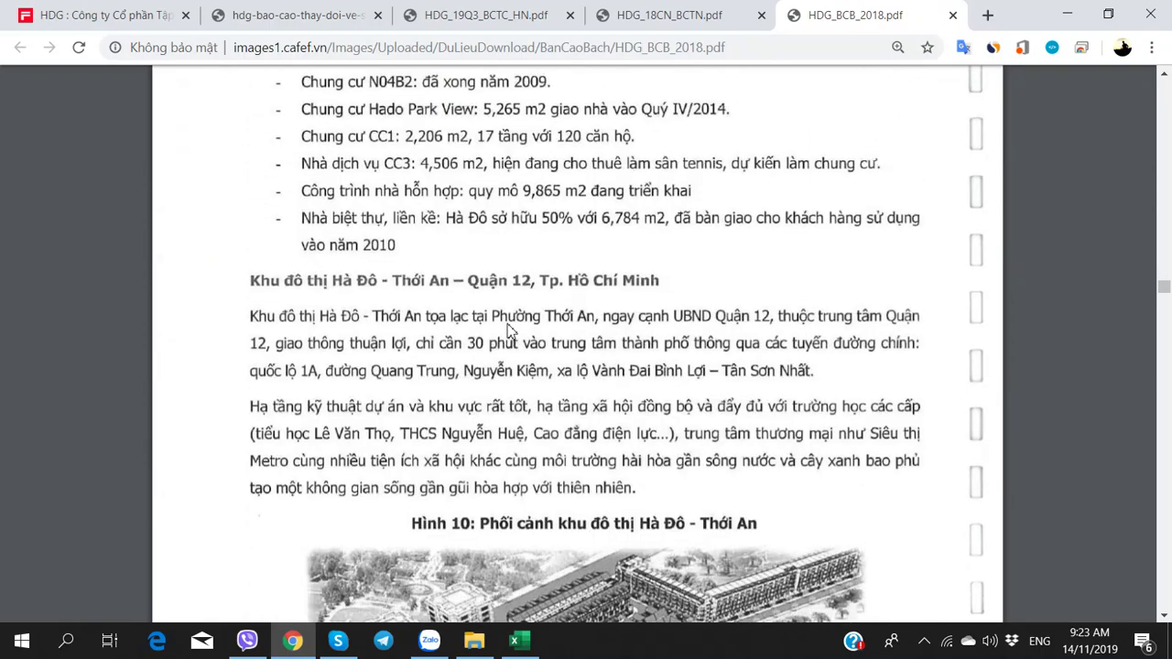
scroll(510, 331, "up", 2)
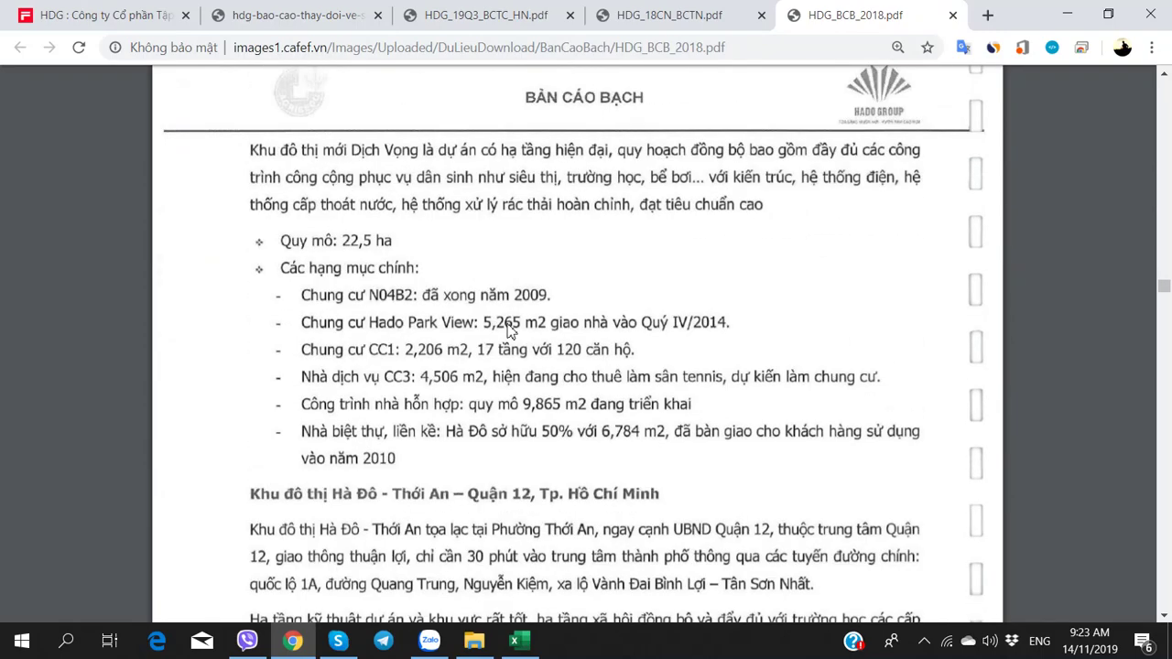
scroll(510, 331, "down", 14)
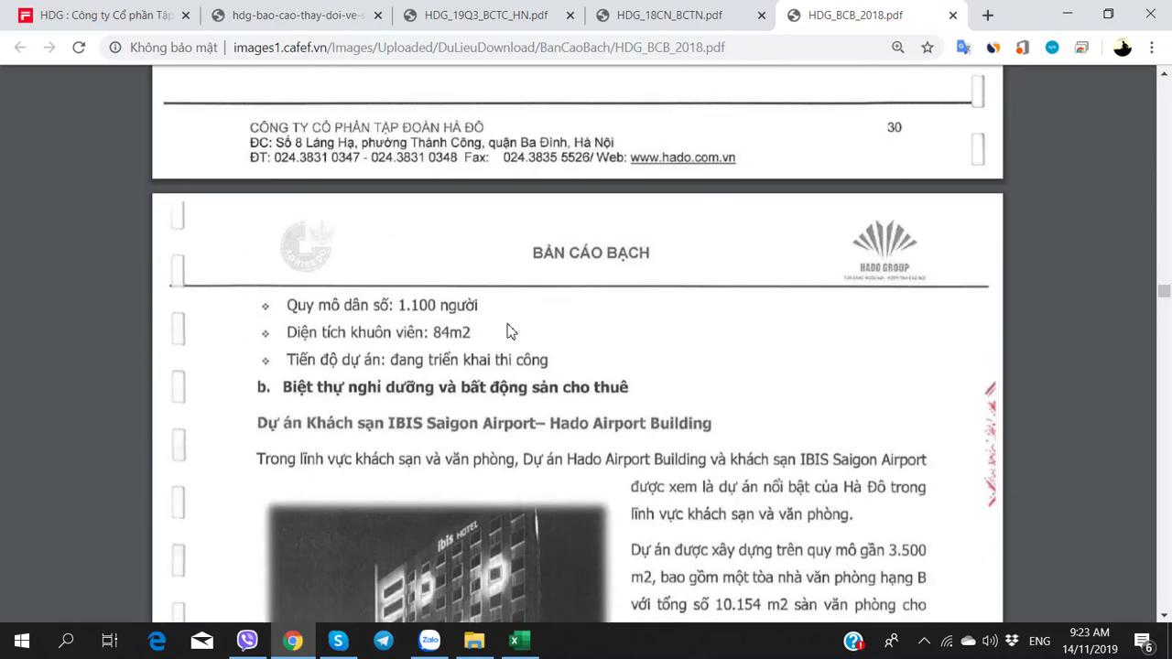
scroll(510, 332, "up", 2)
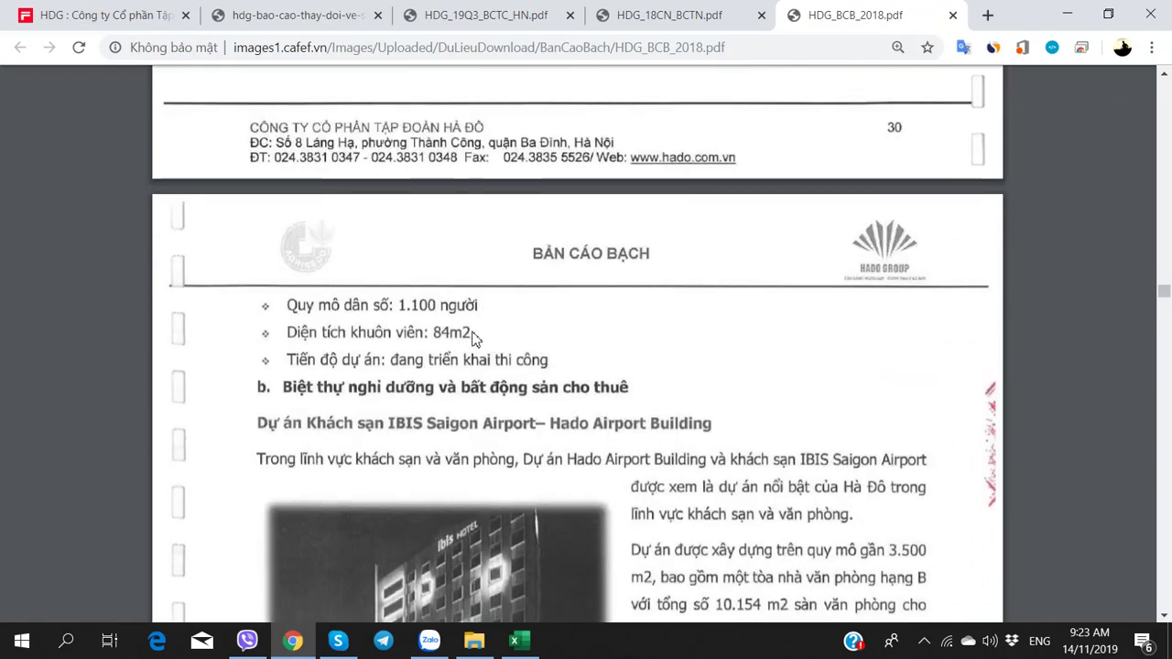
scroll(475, 385, "down", 2)
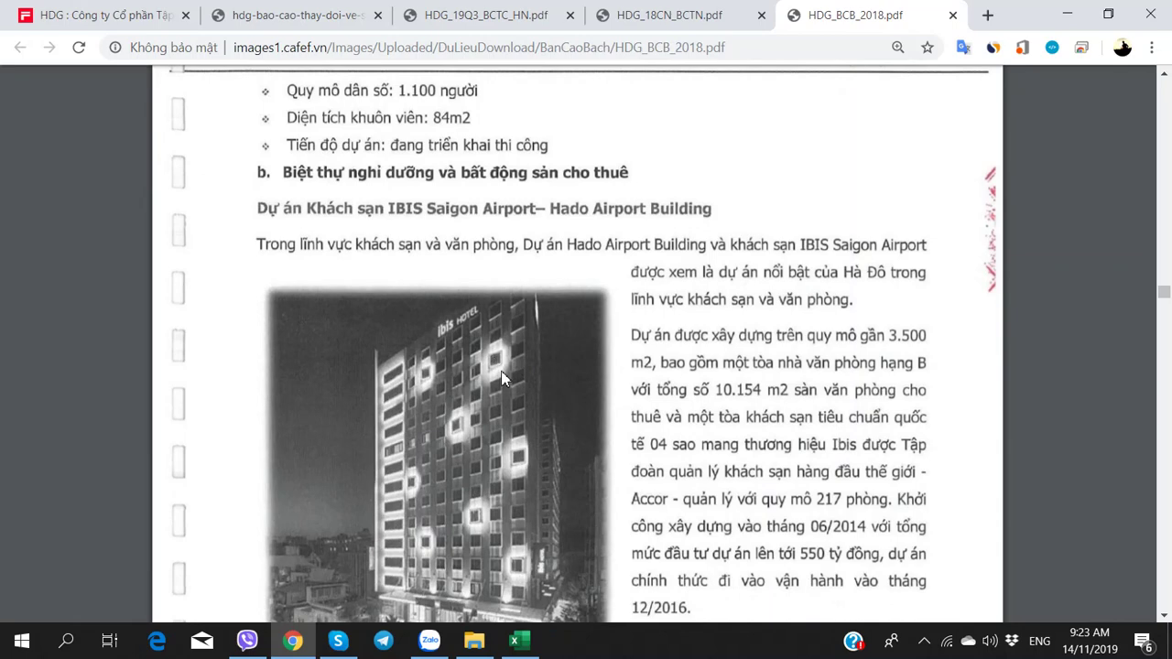
scroll(504, 367, "down", 2)
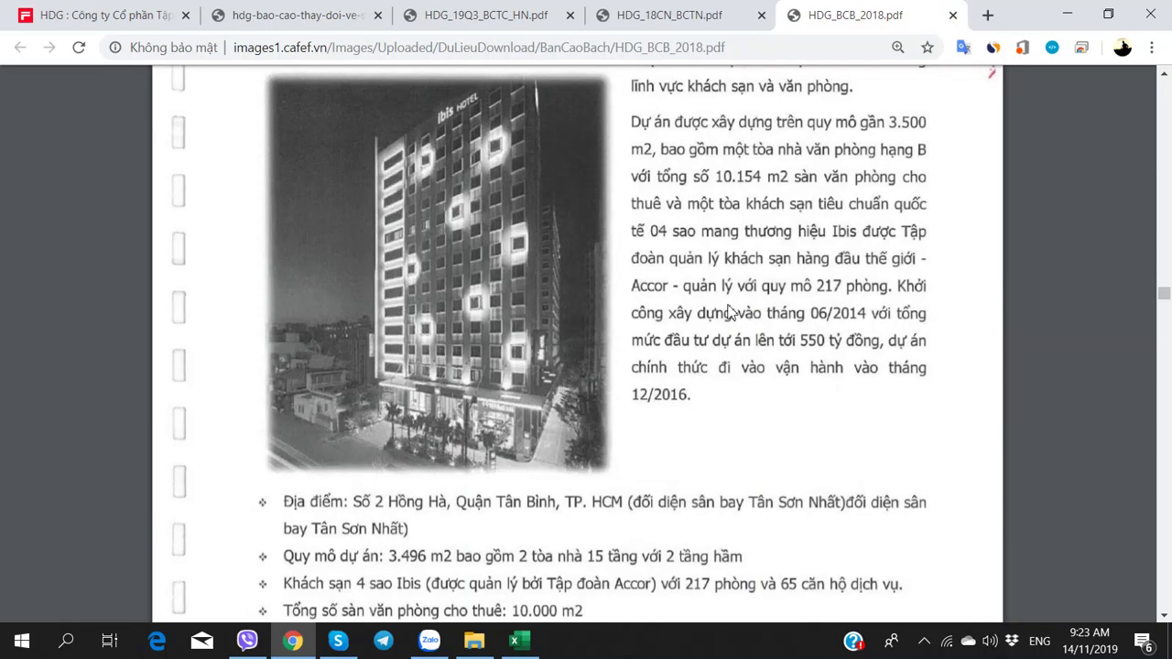
- Switch to the HDG workbook in Excel and enter "4 sao" in P122 of the Khách sạn IBIS Sài Gòn Airport row
key("alt+Tab")
scroll(638, 316, "up", 20)
scroll(639, 316, "down", 20)
scroll(639, 316, "up", 5)
scroll(638, 316, "up", 5)
scroll(638, 316, "down", 3)
scroll(638, 316, "up", 5)
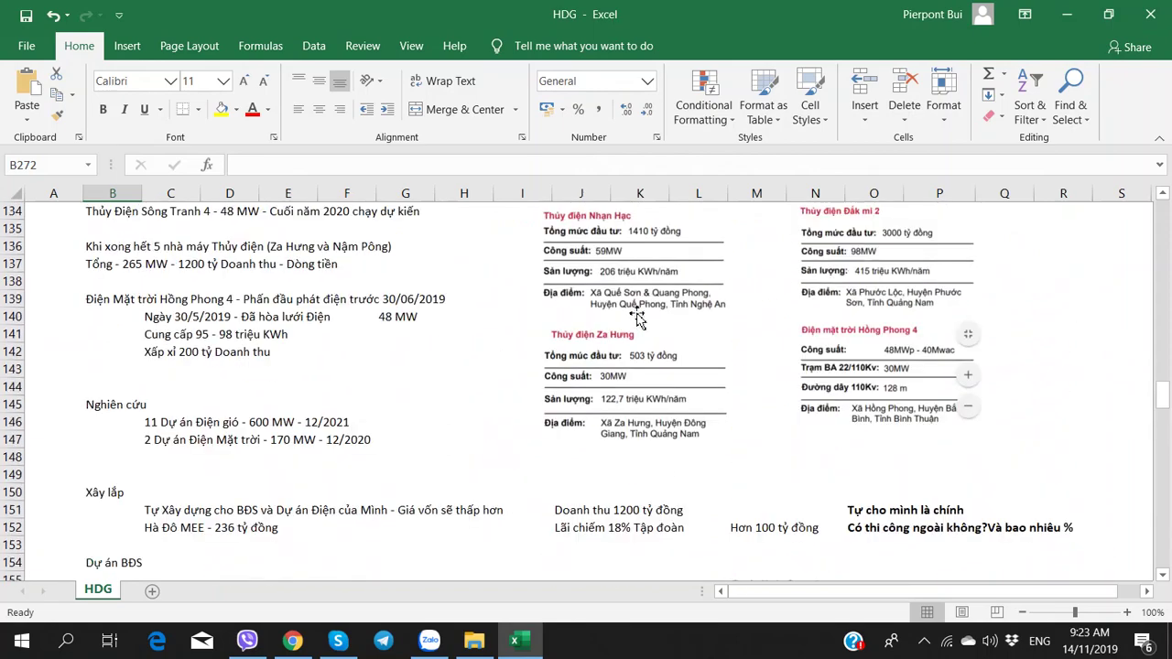
scroll(639, 316, "down", 11)
scroll(638, 316, "up", 4)
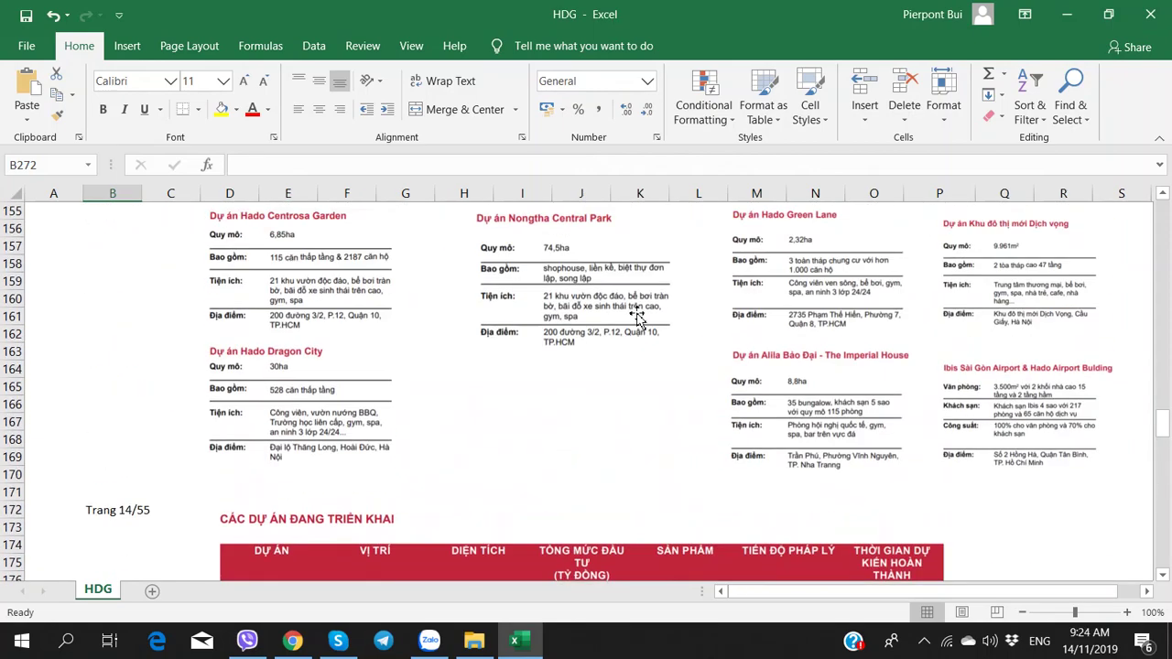
scroll(639, 316, "up", 9)
scroll(403, 340, "up", 7)
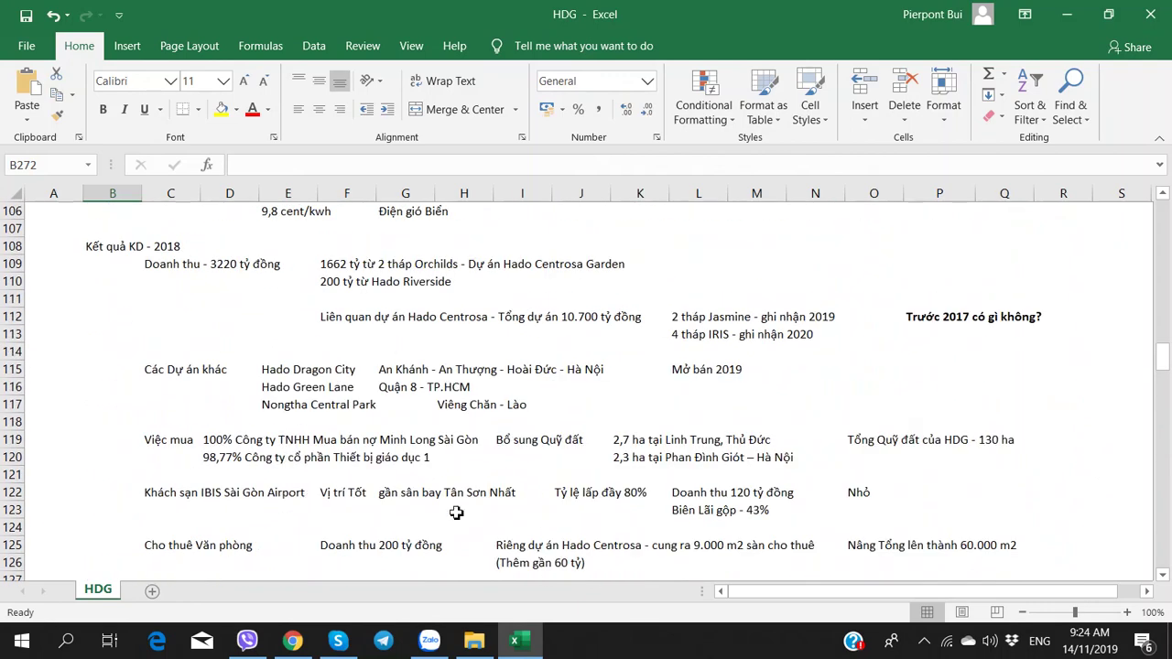
left_click(938, 482)
left_click(938, 491)
type("4 sao")
key("Tab")
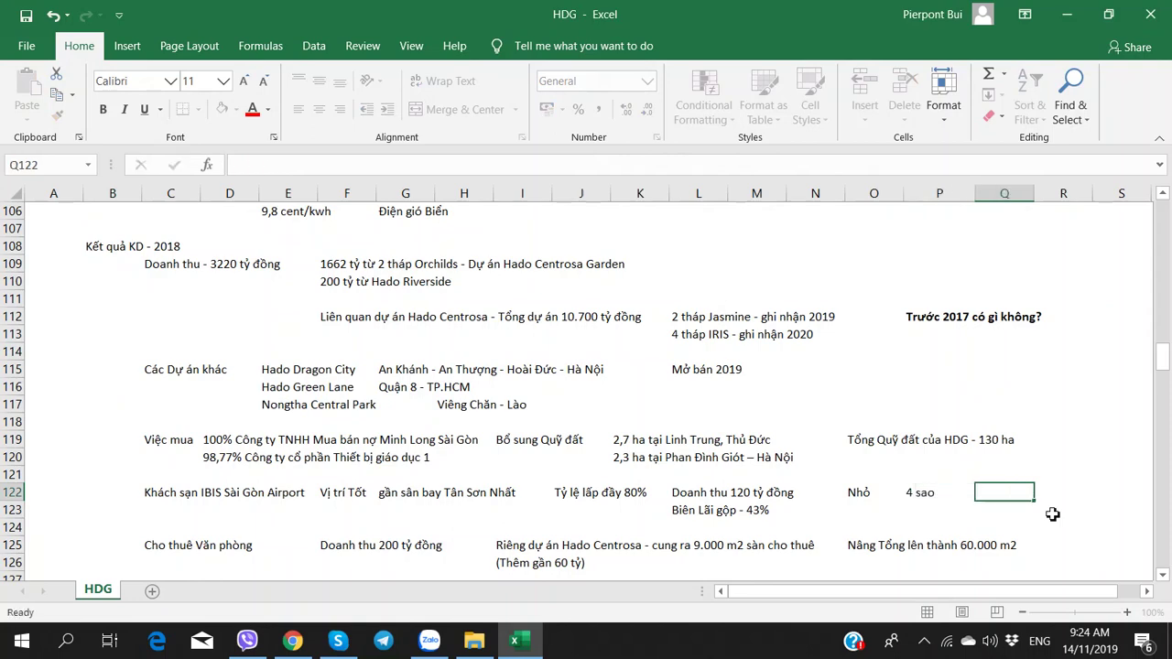
- Using the prospectus in Chrome, enter "217 phòng" in Q122 and "Accor quản lý" in P123 of the Excel workbook
key("alt+Tab")
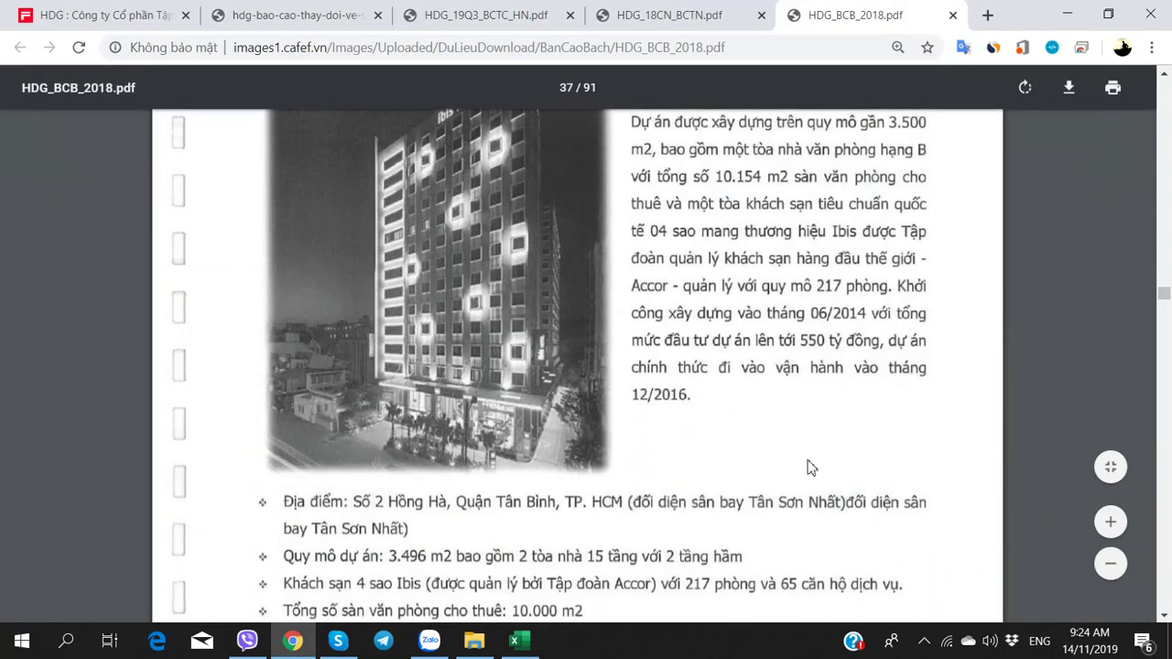
key("alt+Tab")
type("217 phòng")
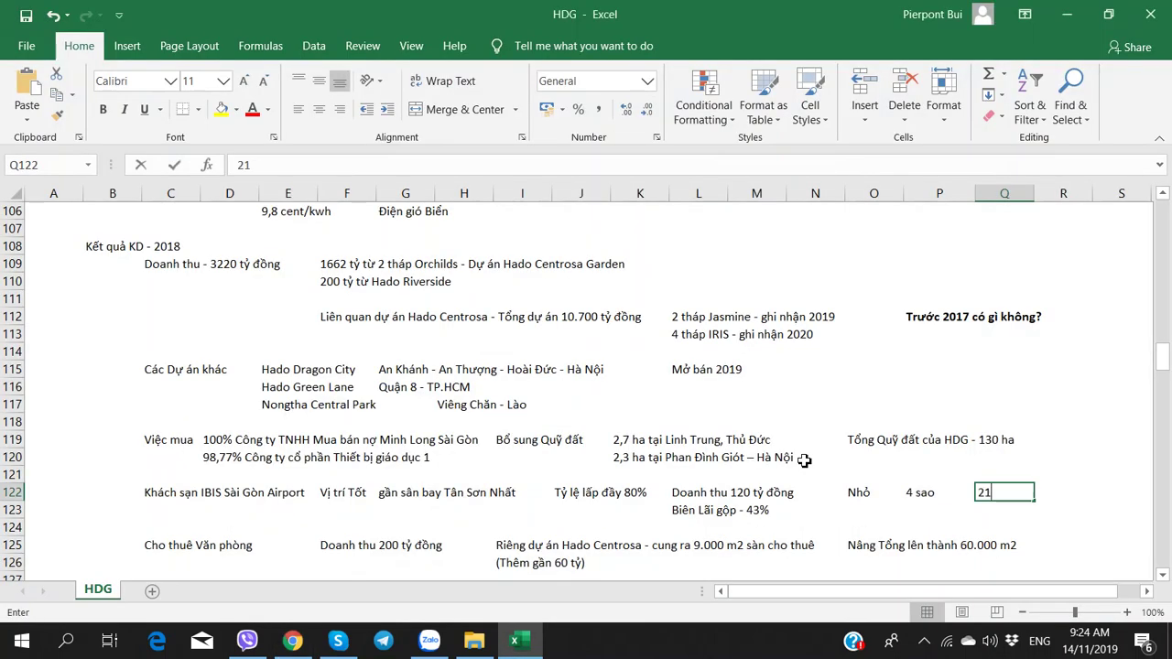
key("Return")
key("alt+Tab")
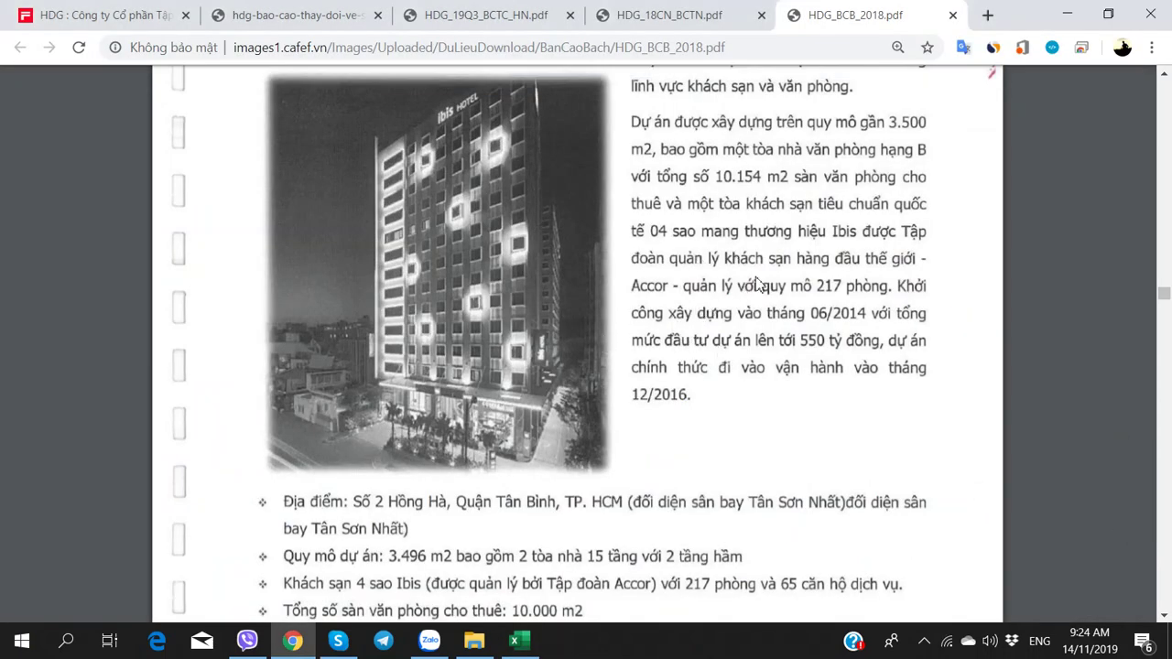
key("alt+Tab")
type("Accoo")
type(" quản lý")
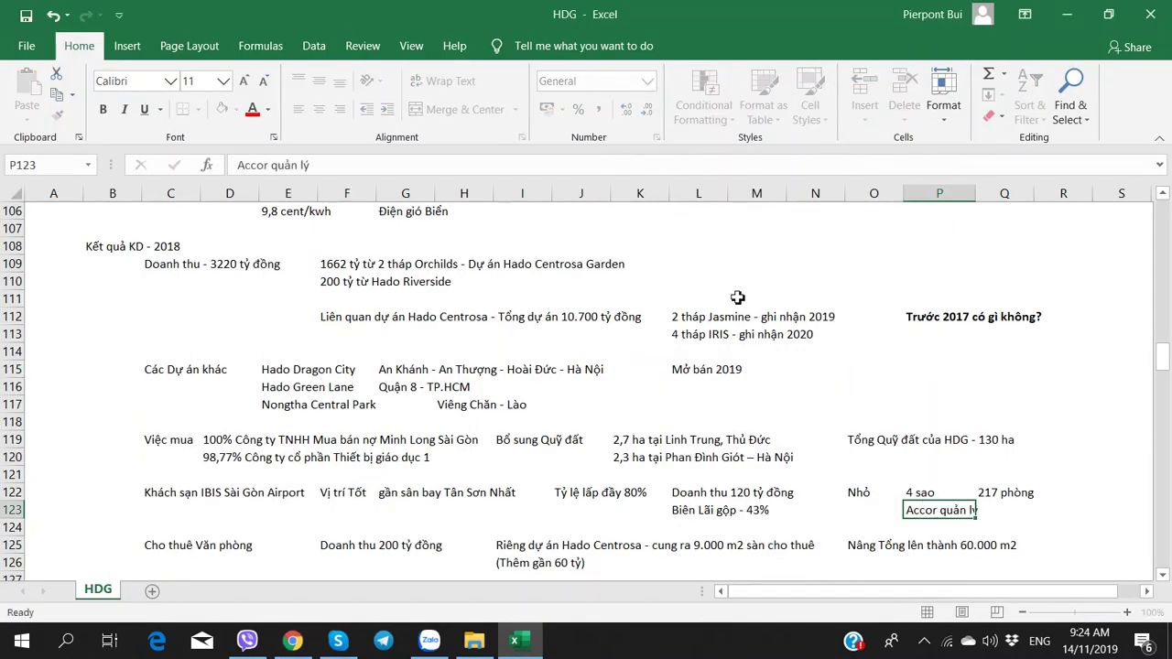
key("Tab")
- Check the hotel's construction start in the Chrome prospectus and enter "Khởi công 6/2014" in S122 in Excel
key("alt+Tab")
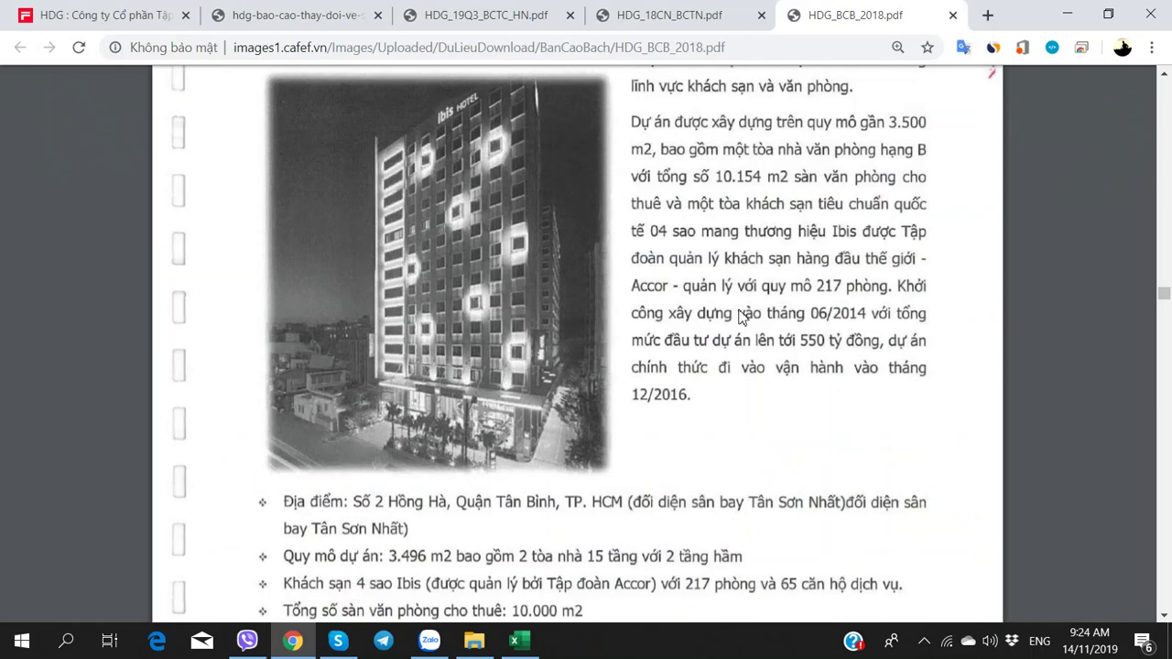
key("alt+Tab")
key("Right")
key("Right")
key("Left")
key("Up")
key("Right")
type("K")
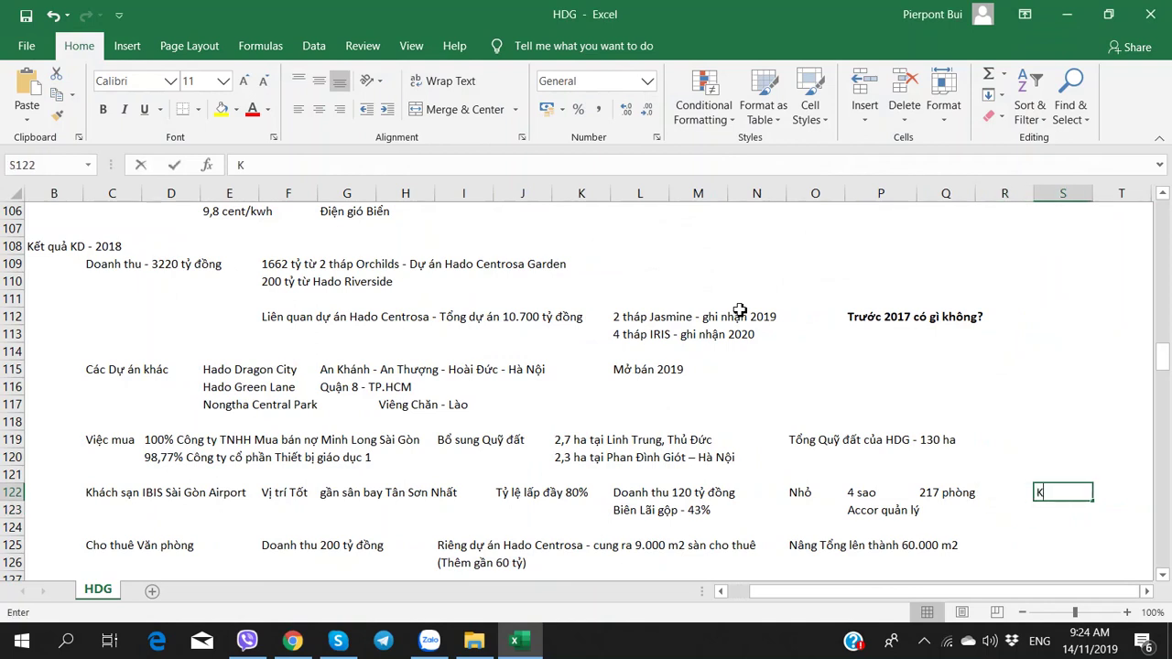
type("hởi công 6/")
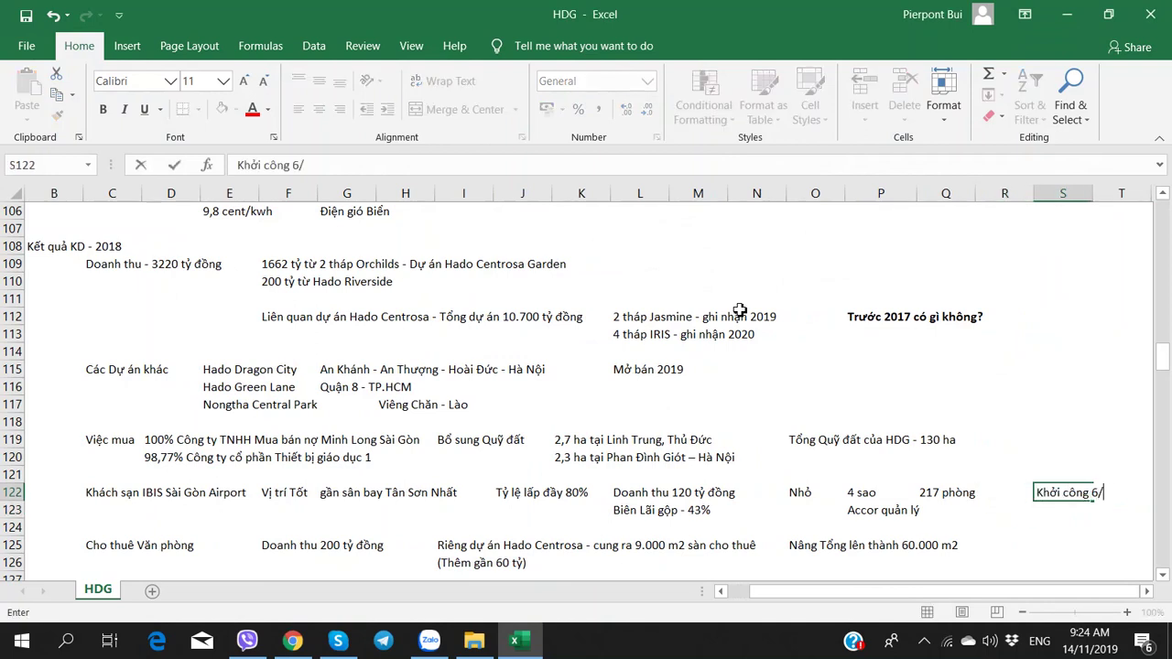
type("2014")
key("Return")
- Check the hotel's investment in the Chrome prospectus and enter "Tổng Đầu tư 550 tỷ" in S123 in Excel
key("alt+Tab")
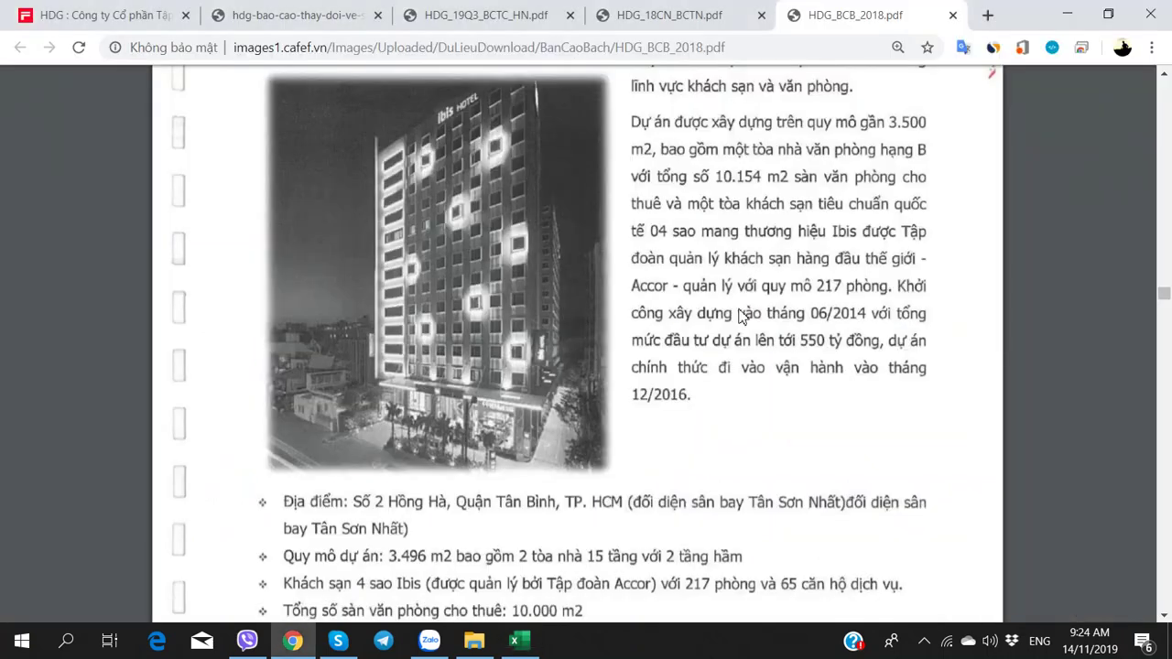
key("alt+Tab")
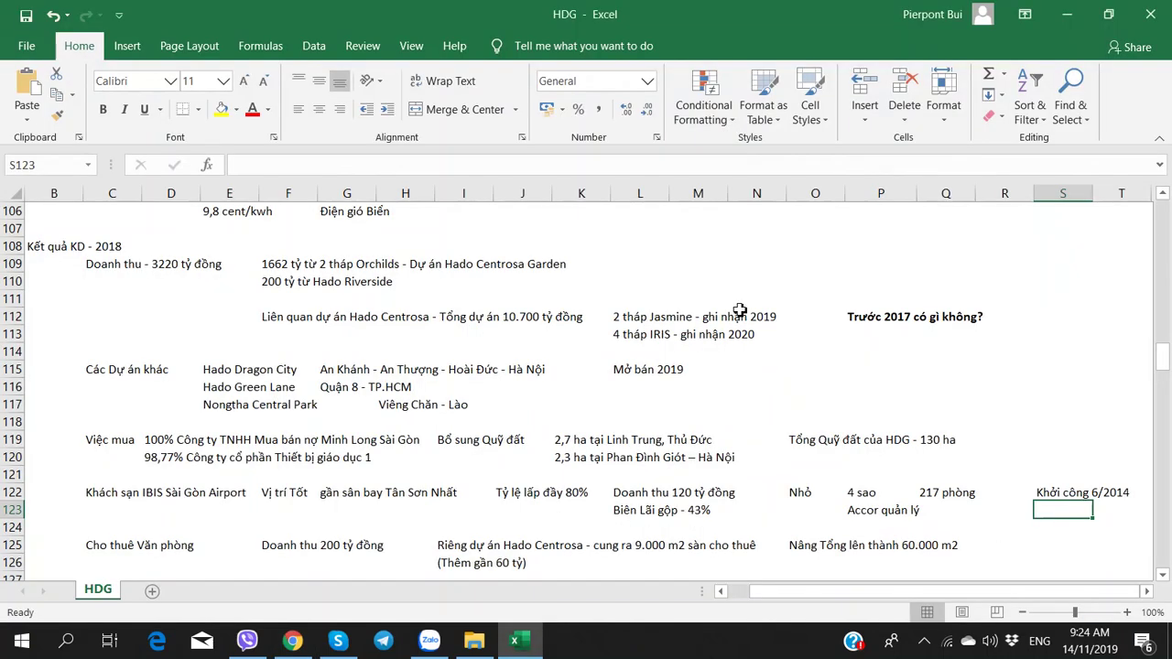
type("Tổng Đầu tu")
type(" 550 tỷ")
key("Up")
scroll(741, 312, "right", 3)
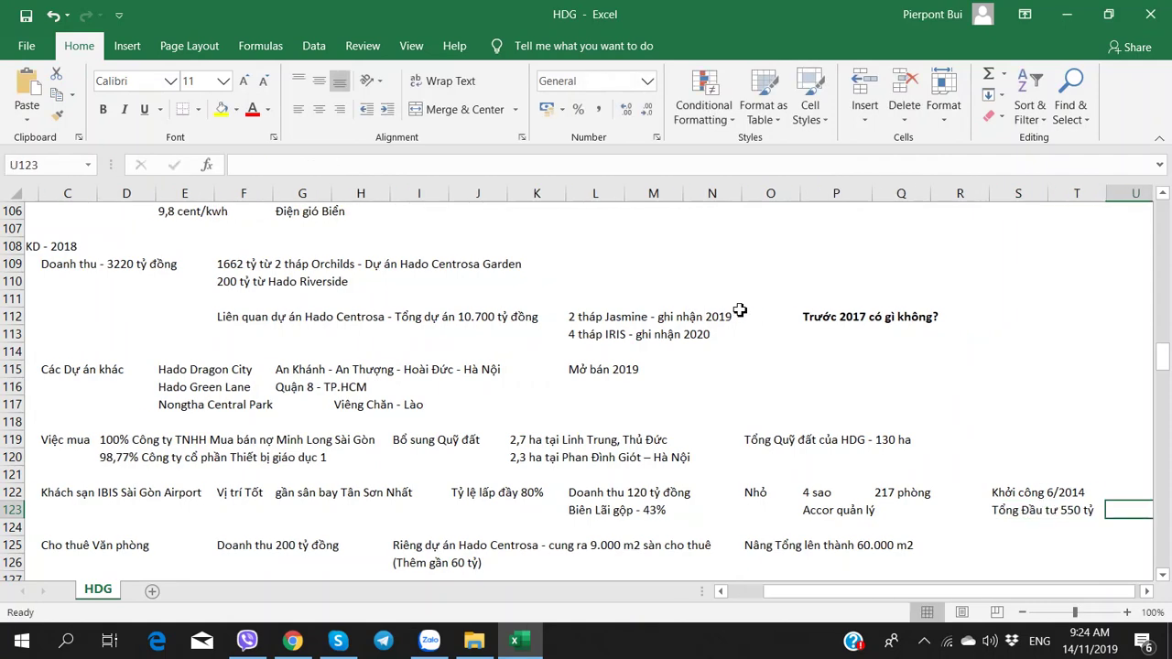
- Check the hotel's opening date in the Chrome prospectus and enter "Vận 12/2016" in V122 in Excel
key("alt+Tab")
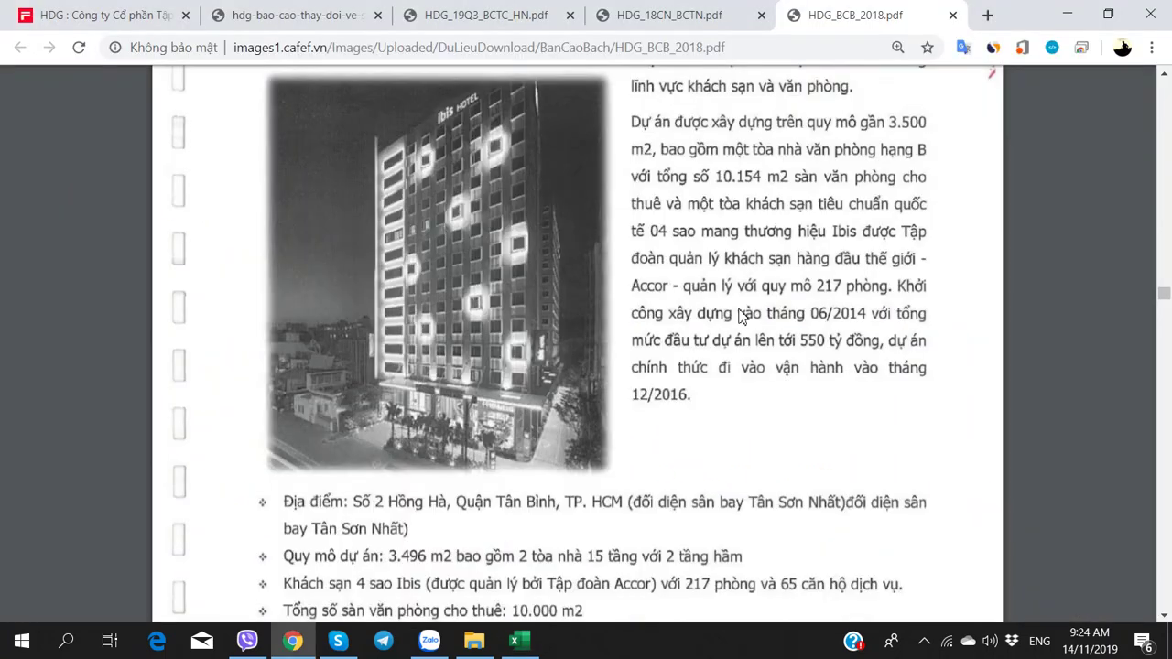
key("alt+Tab")
type("Vận 12/2016")
key("Return")
key("Right")
key("Right")
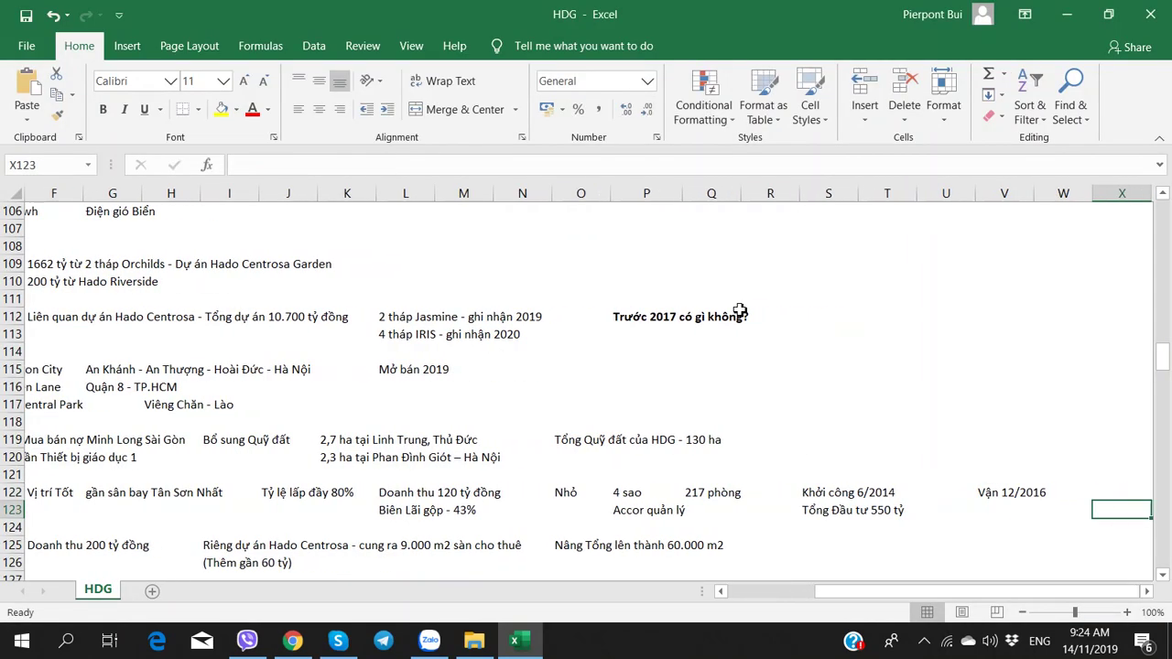
- Look up the hotel project's scale in the Chrome prospectus and enter "3496 m2" in U123 in Excel
key("Left")
key("Left")
key("Left")
key("Left")
key("Up")
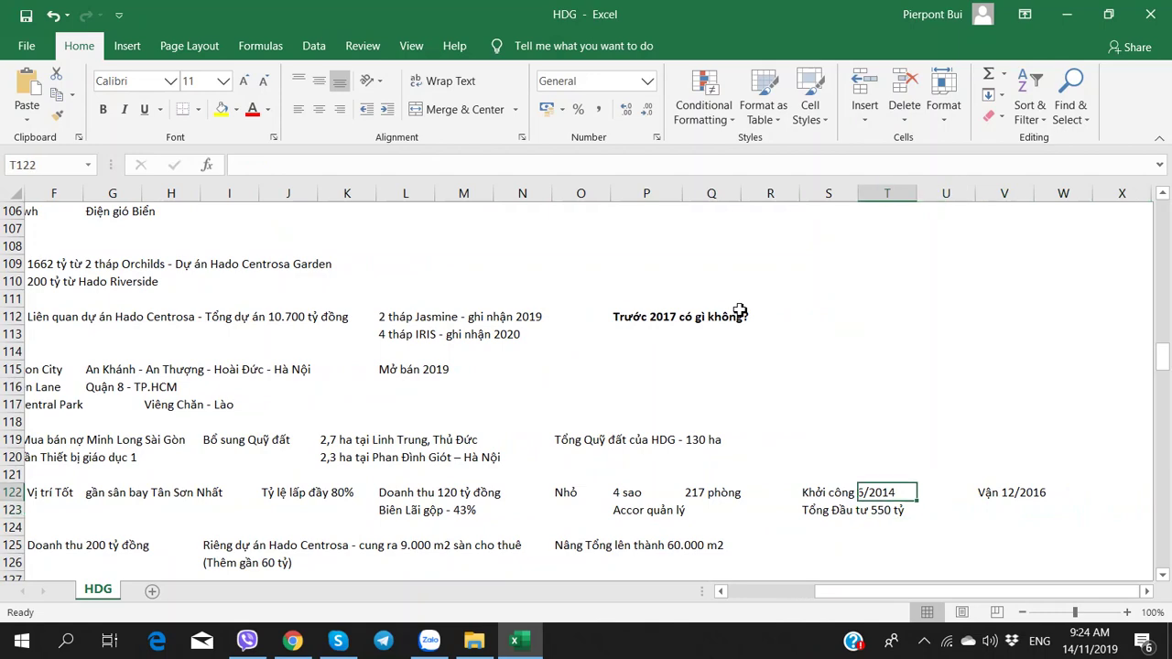
key("Down")
key("Left")
key("alt+Tab")
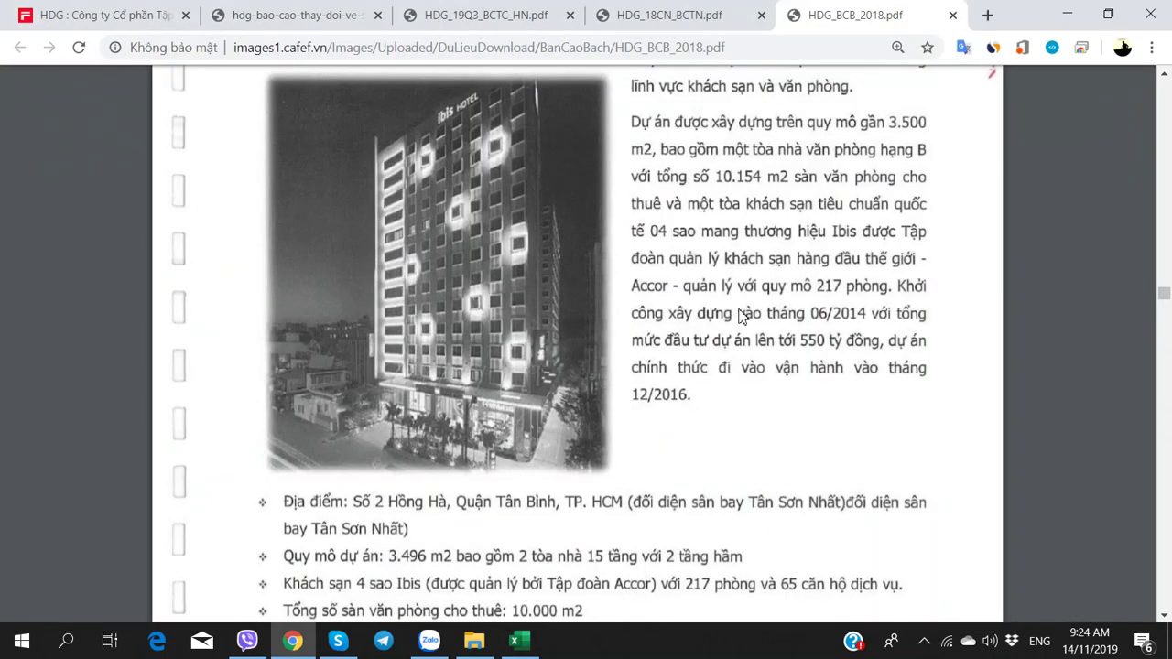
scroll(793, 278, "down", 2)
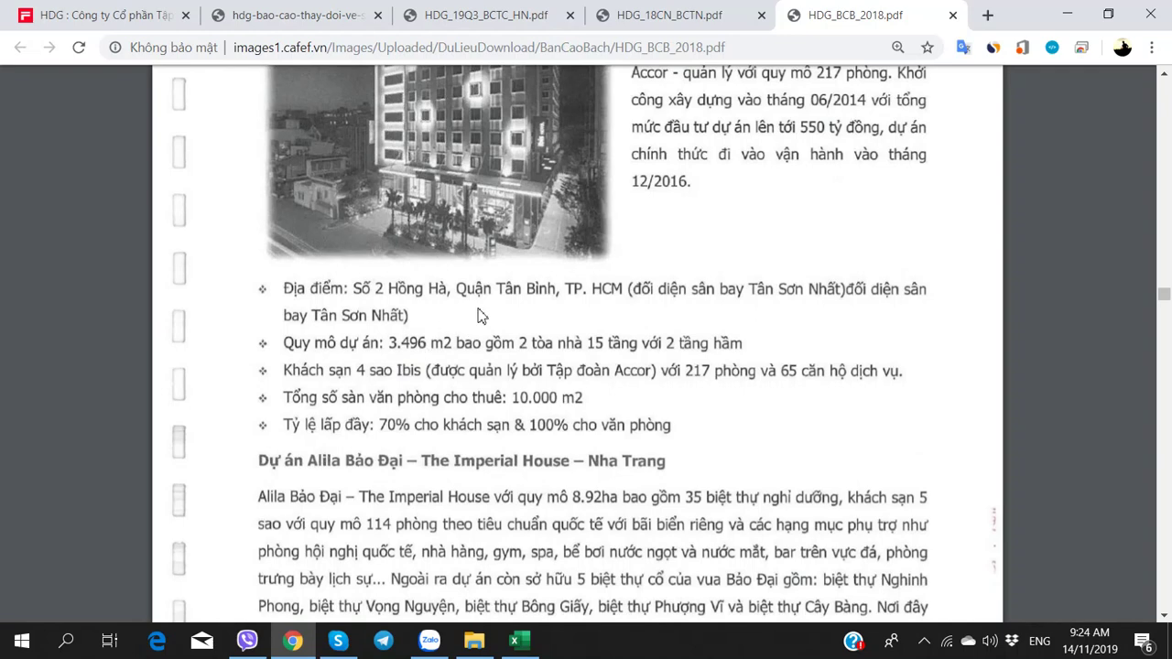
key("alt+Tab")
key("Right")
key("Right")
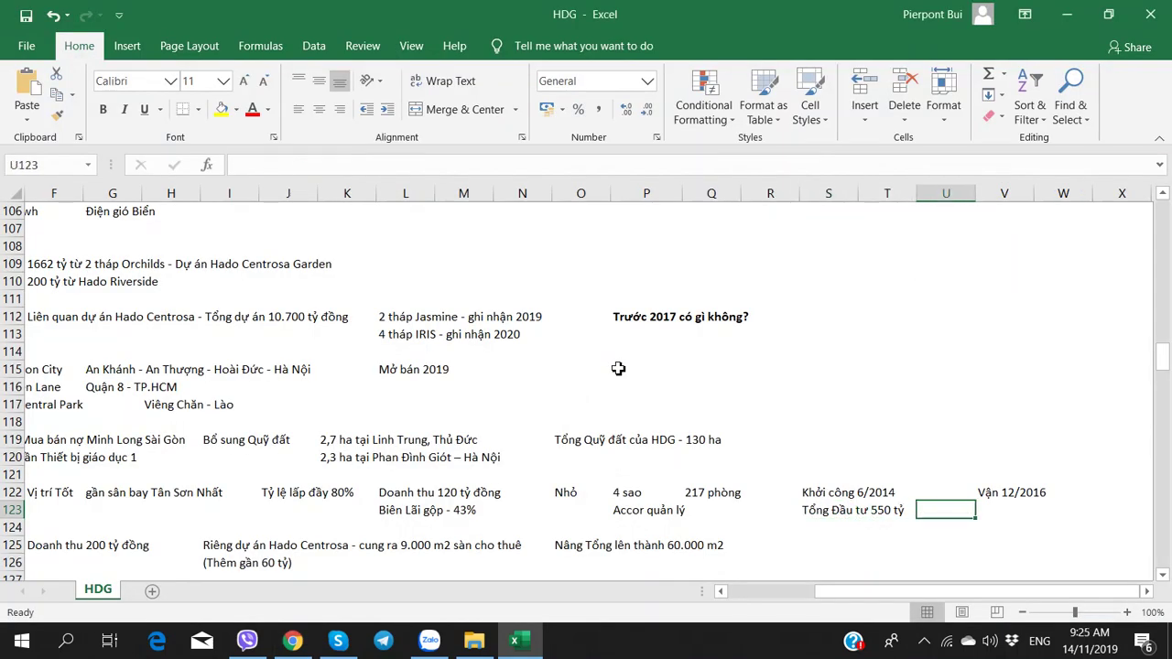
key("alt+Tab")
key("alt+Tab")
type("34")
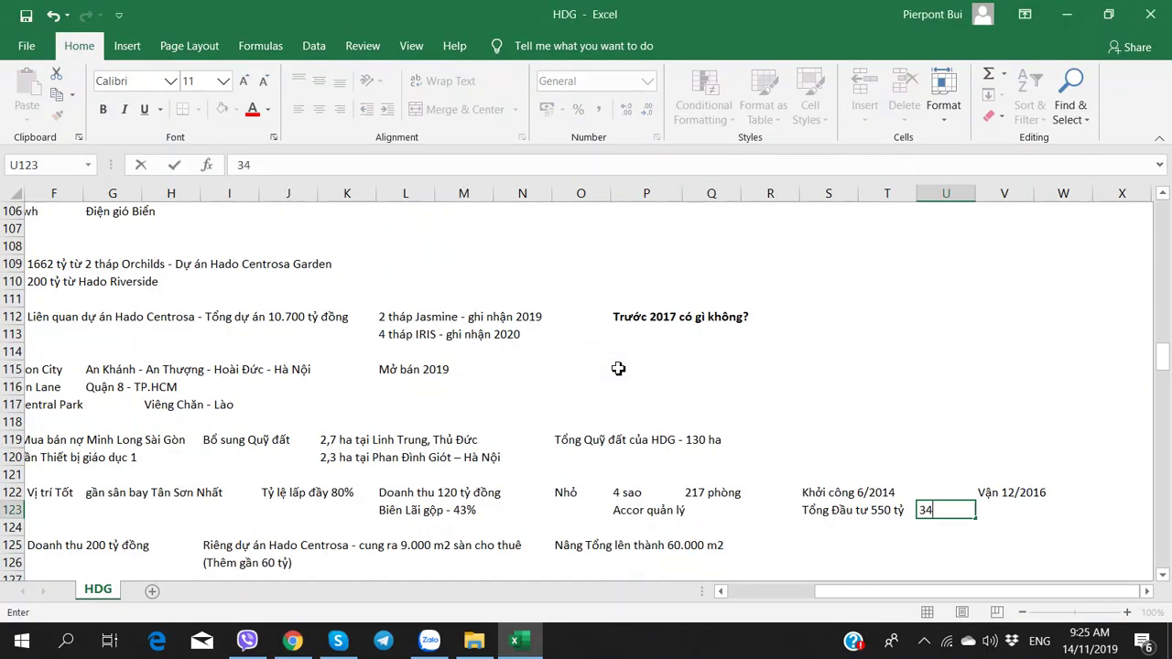
type("96 m2")
key("Right")
- Check the hotel's building details in the Chrome prospectus and enter "2 Tòa 15 tầng - 2 tầng hầm" in W123 in Excel
key("Right")
key("alt+Tab")
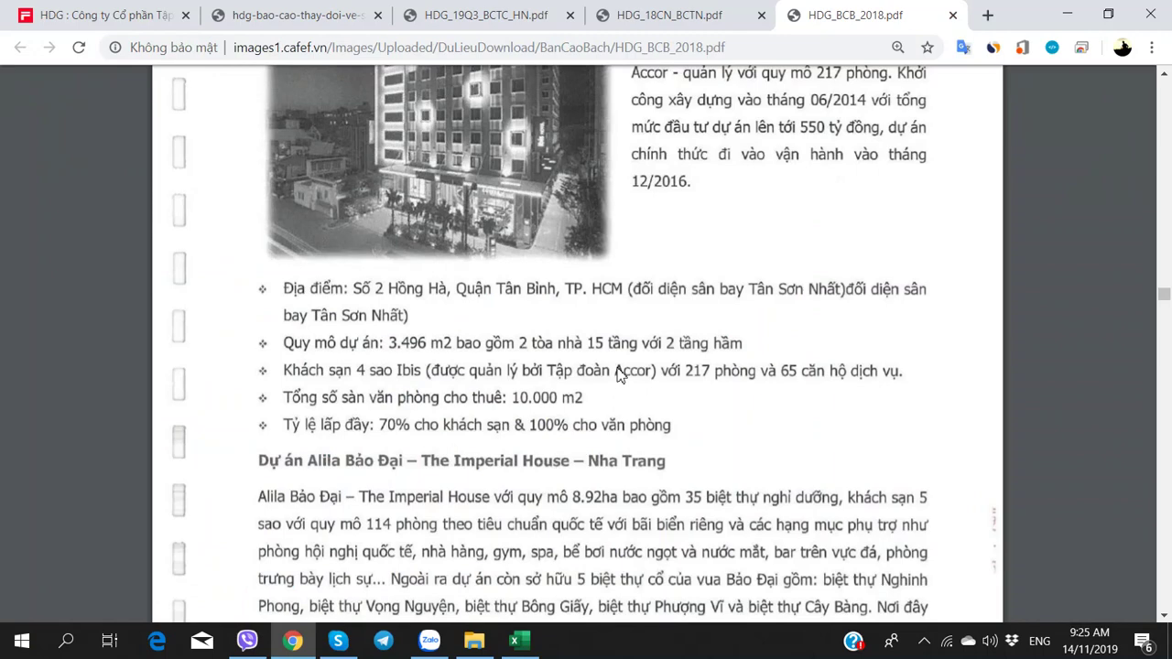
key("alt+Tab")
type("2 Tòa 15 tầng - 2 tần h")
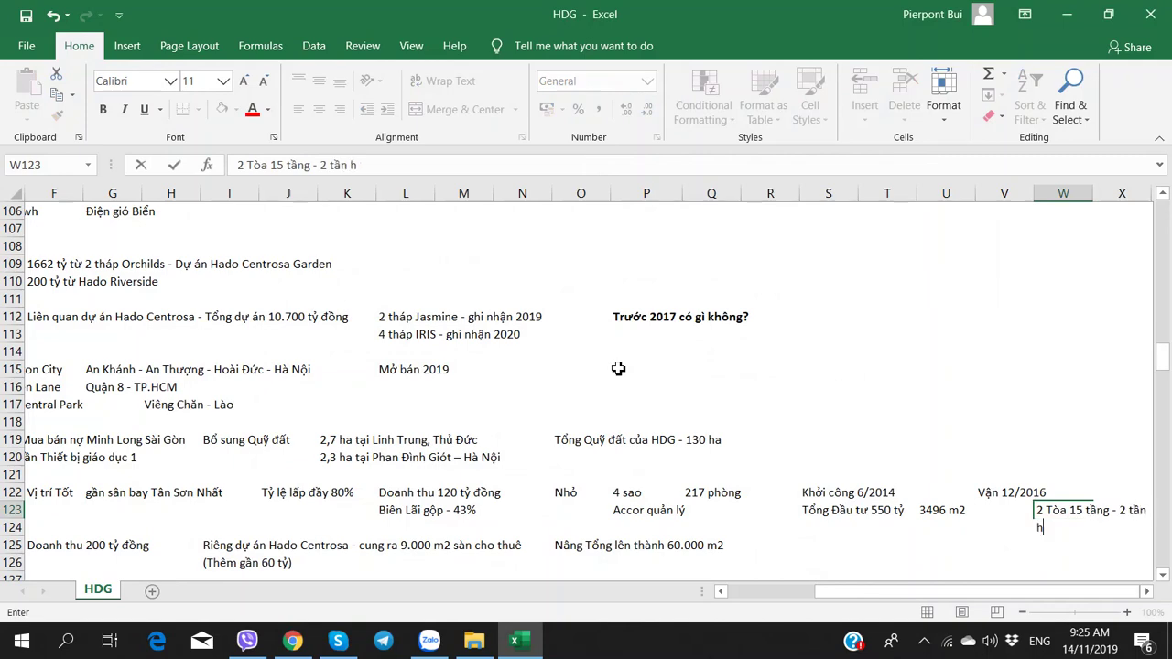
key("BackSpace")
key("BackSpace")
key("BackSpace")
type("ng hầm")
key("Return")
- Check the hotel's serviced apartments in the Chrome prospectus and enter "65 căn hộ dịch vụ" in X122 in Excel
key("alt+Tab")
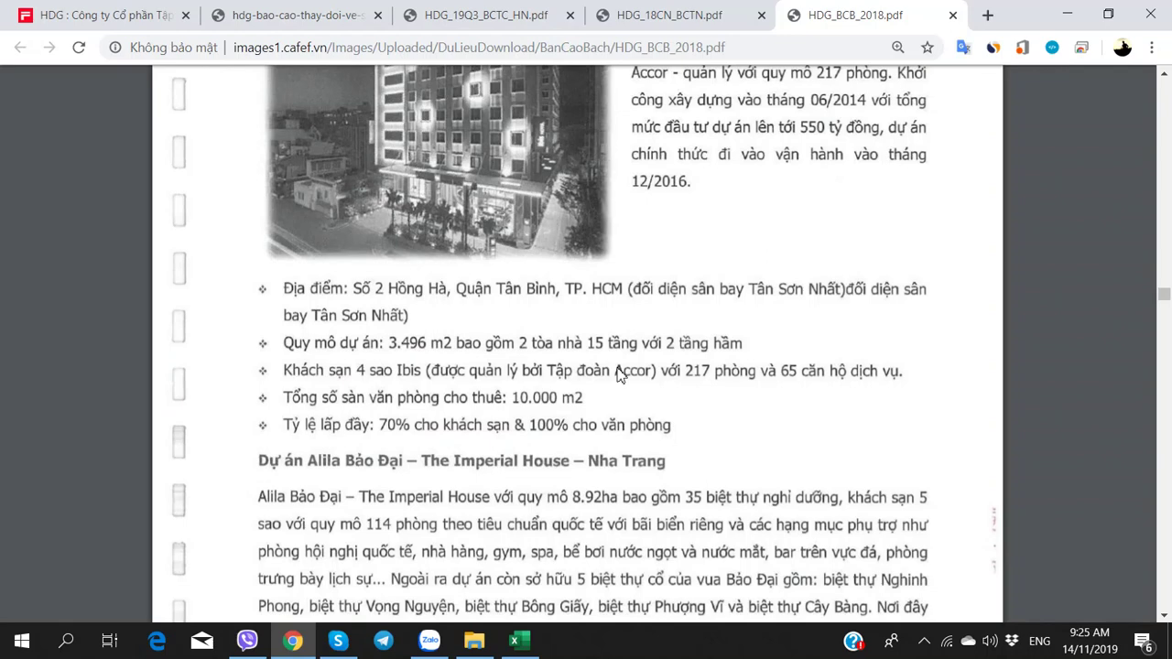
key("alt+Tab")
key("Right")
key("Right")
key("Right")
key("Up")
key("Up")
type("65 căn")
type(" c")
key("BackSpace")
type("hô")
type(" dịch vụ")
key("Return")
- Check the office floor area for lease in the Chrome prospectus and enter "Sàn cho thuê - 10.000 m2" in S124 in Excel
key("alt+Tab")
key("alt+Tab")
key("Left")
key("Left")
key("Left")
key("Left")
key("Left")
type("Sàn cho thuê - 10.000")
key("alt+Tab")
key("alt+Tab")
type("m2")
key("Return")
- Compare the hotel's occupancy rate in the Chrome prospectus with the occupancy note in J122 in Excel
key("alt+Tab")
key("alt+Tab")
key("Left")
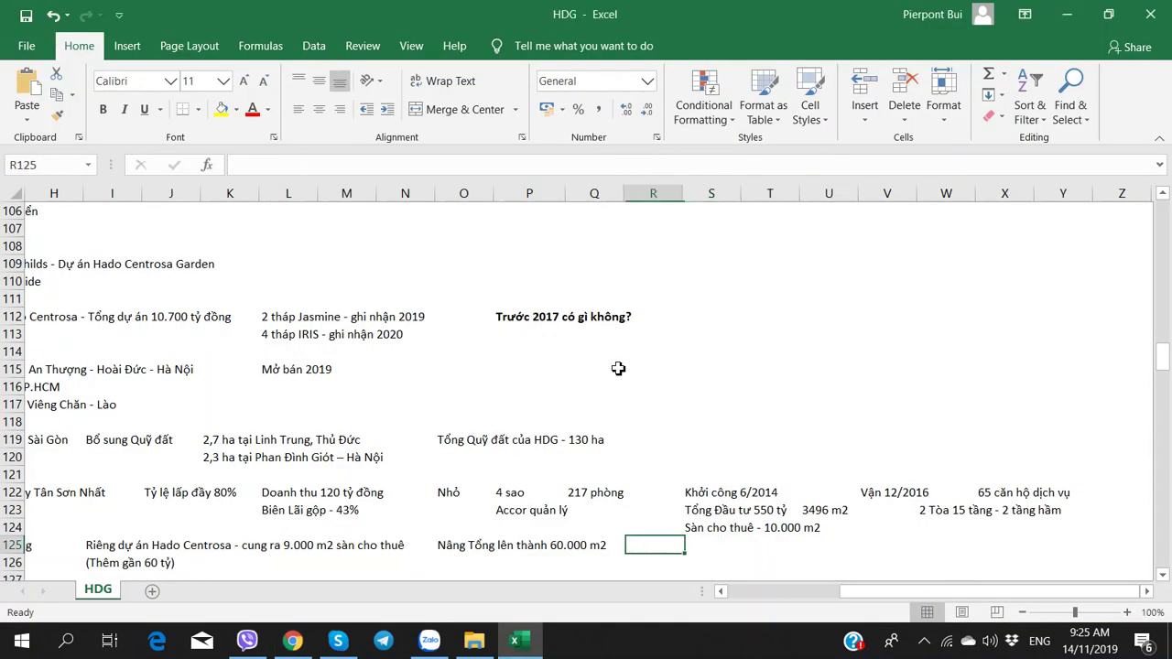
key("Left")
key("Left")
key("Left")
key("Left")
key("Left")
key("Left")
key("Left")
key("Up")
key("Up")
key("Left")
key("Up")
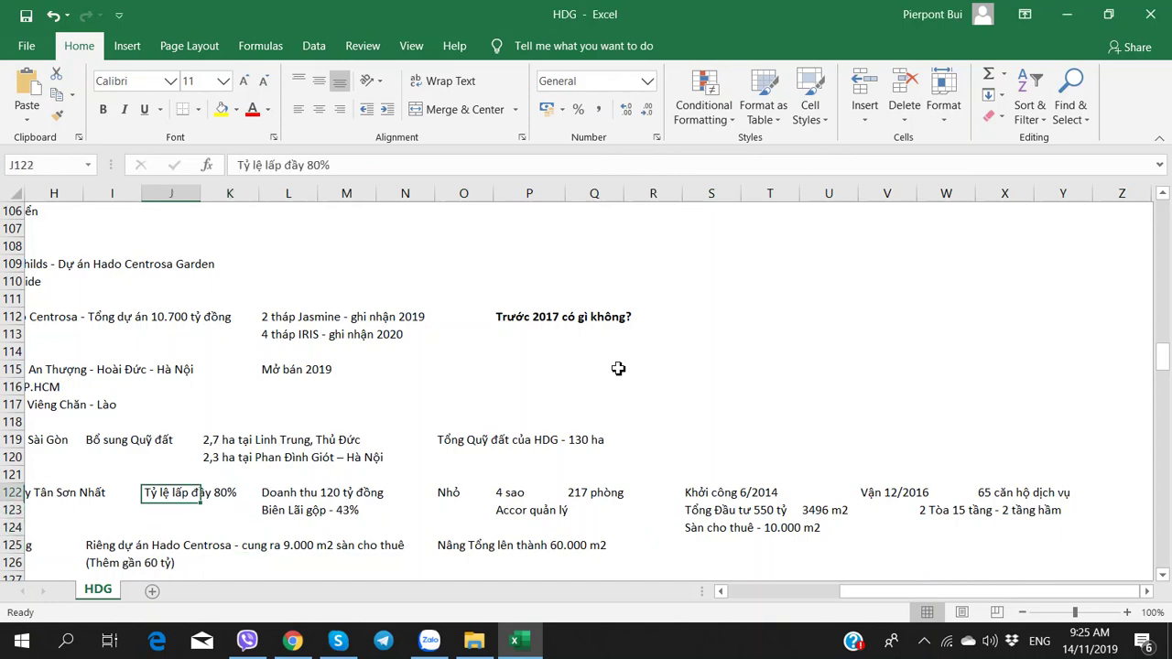
key("Right")
key("Right")
key("Right")
key("Right")
key("Right")
key("Right")
key("Right")
key("Right")
key("Right")
key("Right")
key("Right")
key("Right")
key("Down")
key("alt+Tab")
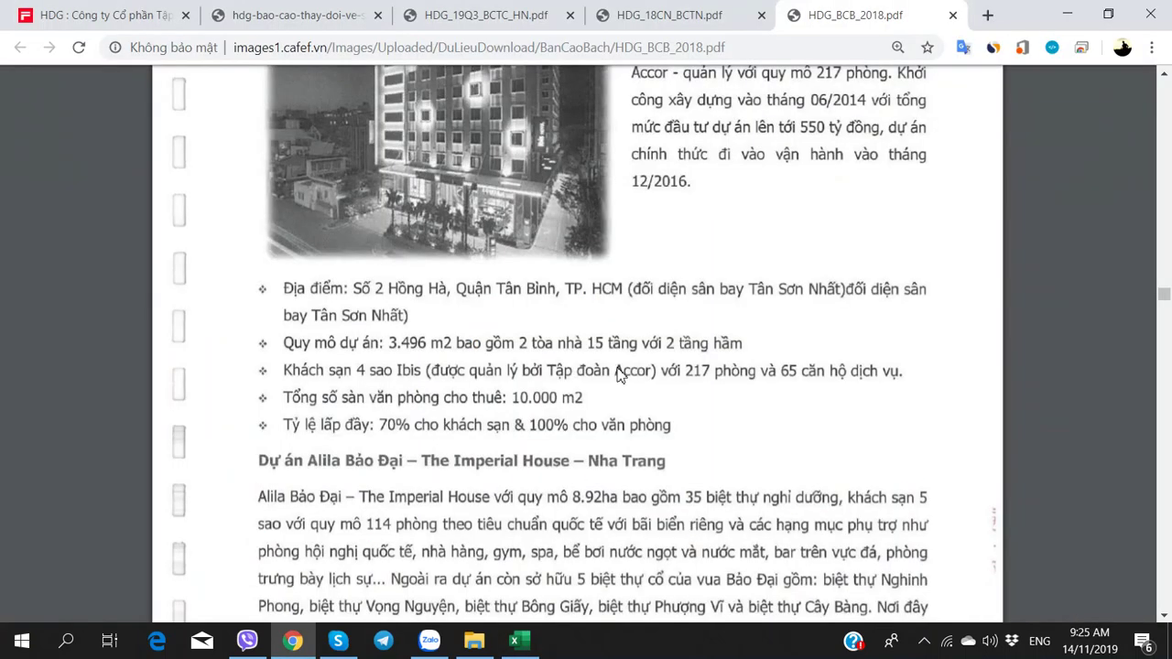
key("alt+Tab")
- Read the Alila Bảo Đại project details in the Chrome prospectus and locate the same project in the Excel notes' project tables
key("Left")
key("Down")
key("Left")
key("Left")
key("Left")
key("Left")
key("Left")
key("Left")
key("Left")
key("Left")
key("Left")
key("Left")
key("Left")
key("Left")
key("Left")
key("Left")
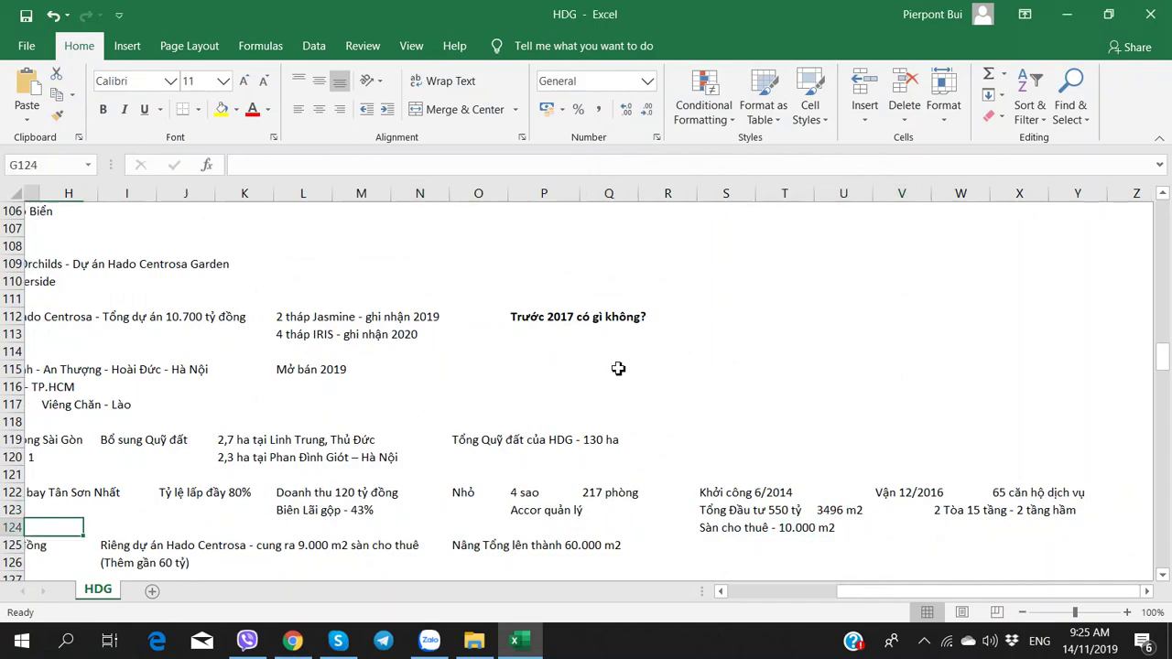
key("Left")
key("Left")
key("Left")
key("Left")
key("Left")
key("Left")
key("alt+Tab")
scroll(556, 373, "down", 5)
scroll(556, 373, "down", 7)
scroll(515, 375, "up", 2)
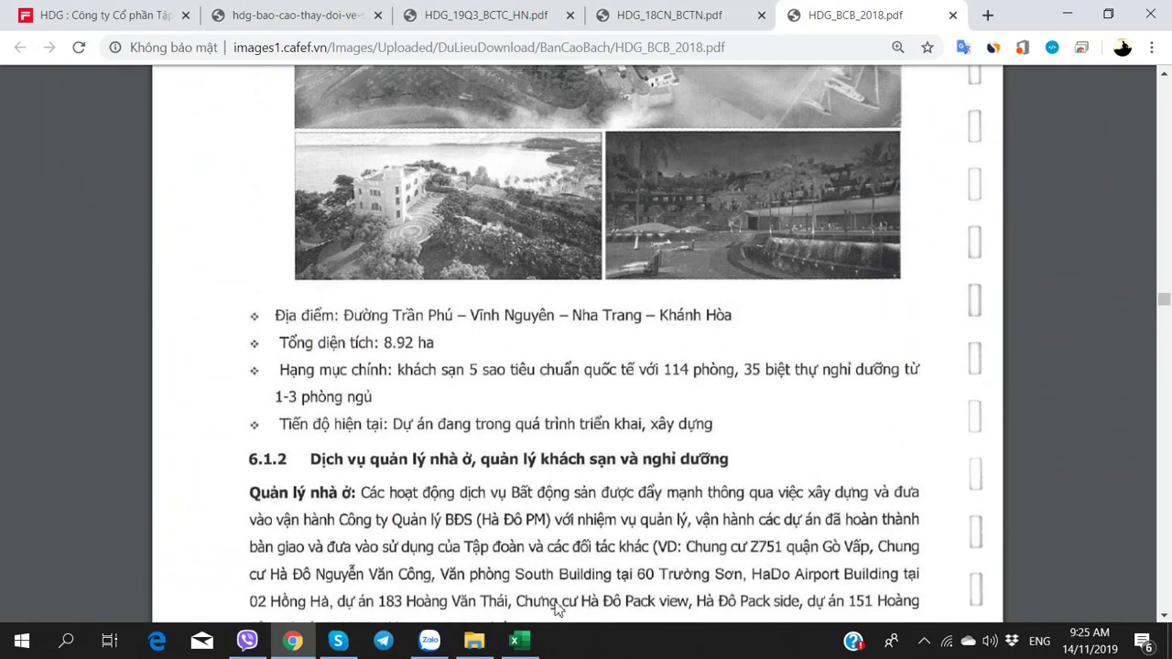
left_click(519, 641)
scroll(545, 520, "up", 12)
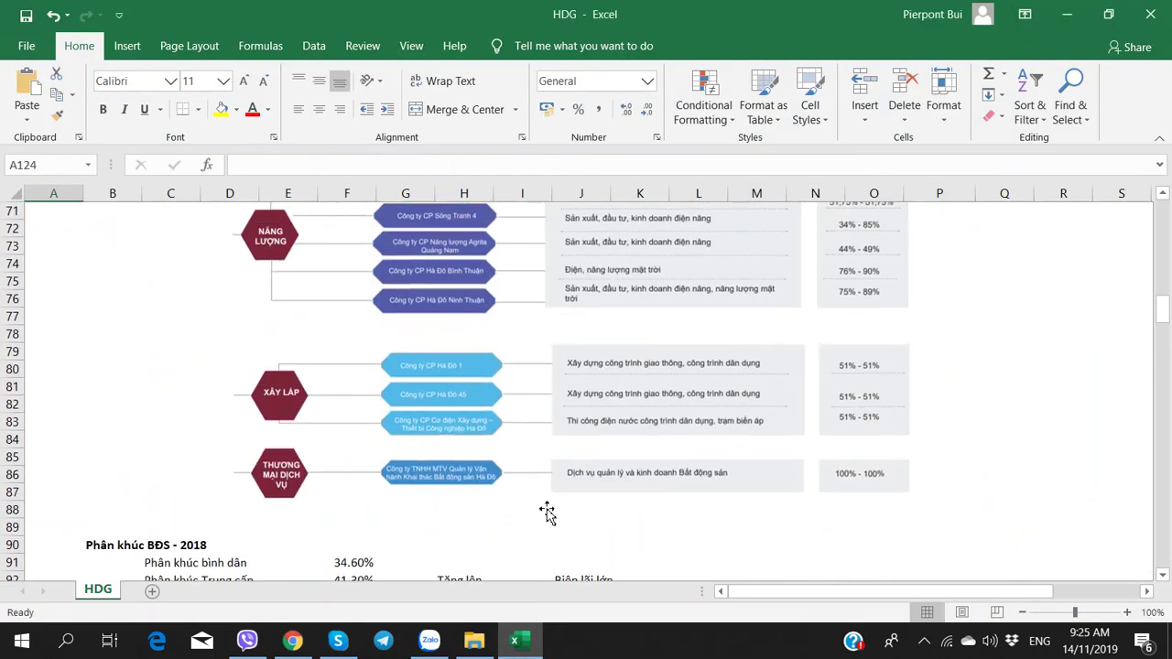
scroll(547, 513, "down", 20)
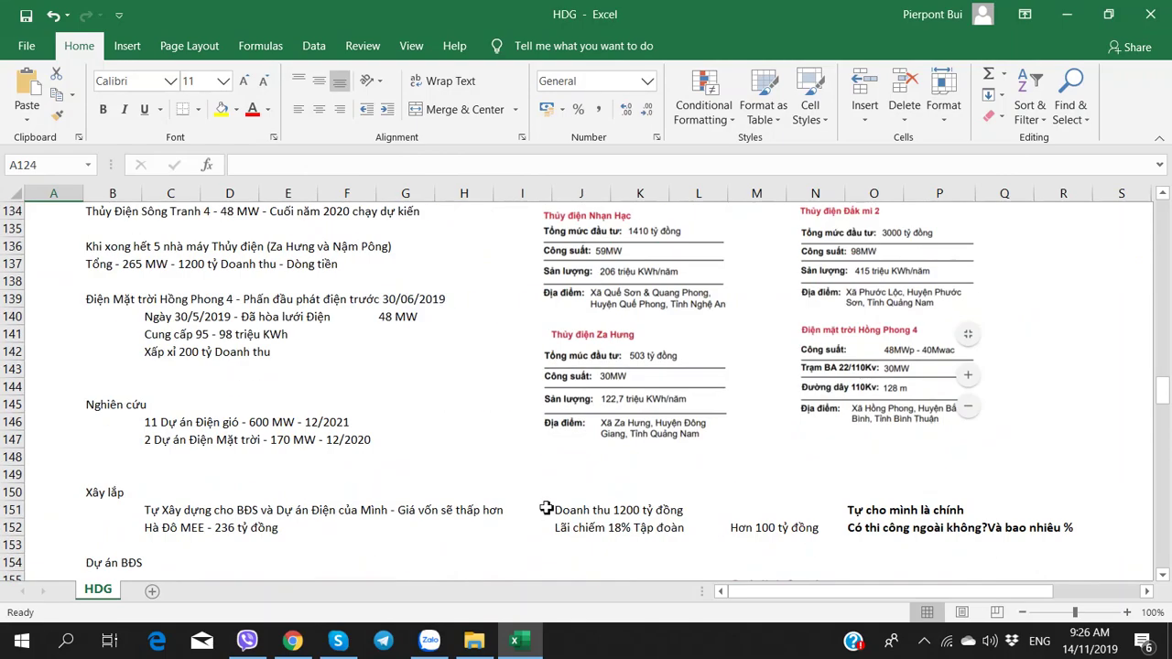
scroll(547, 513, "down", 10)
scroll(543, 500, "up", 4)
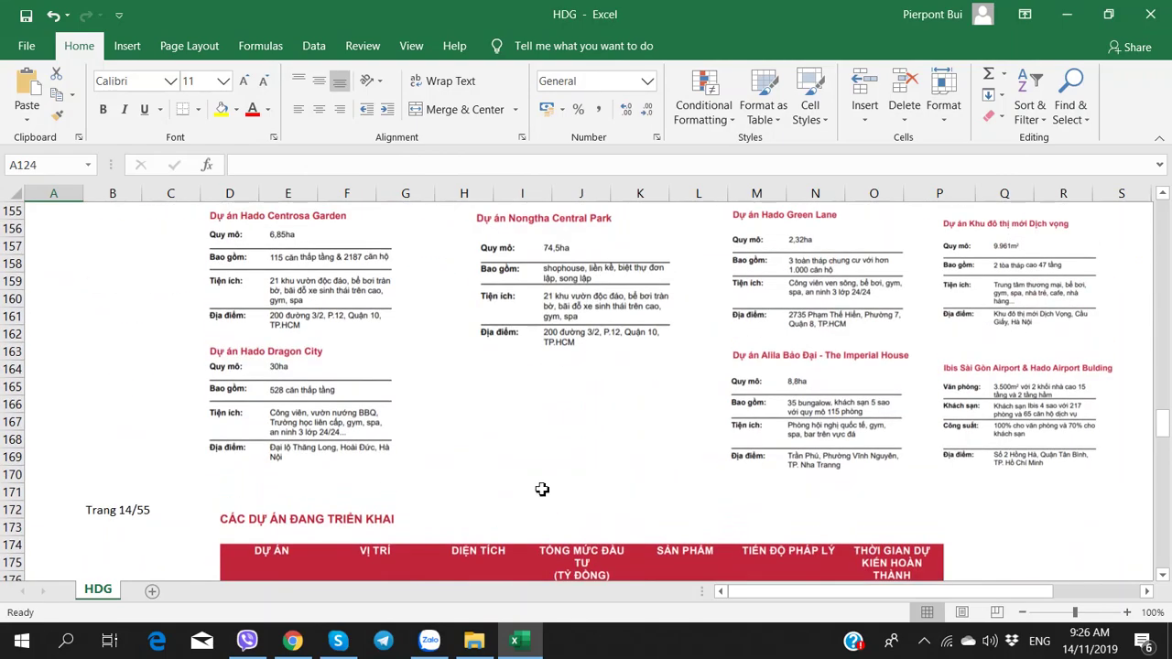
scroll(688, 445, "down", 2)
scroll(785, 432, "down", 9)
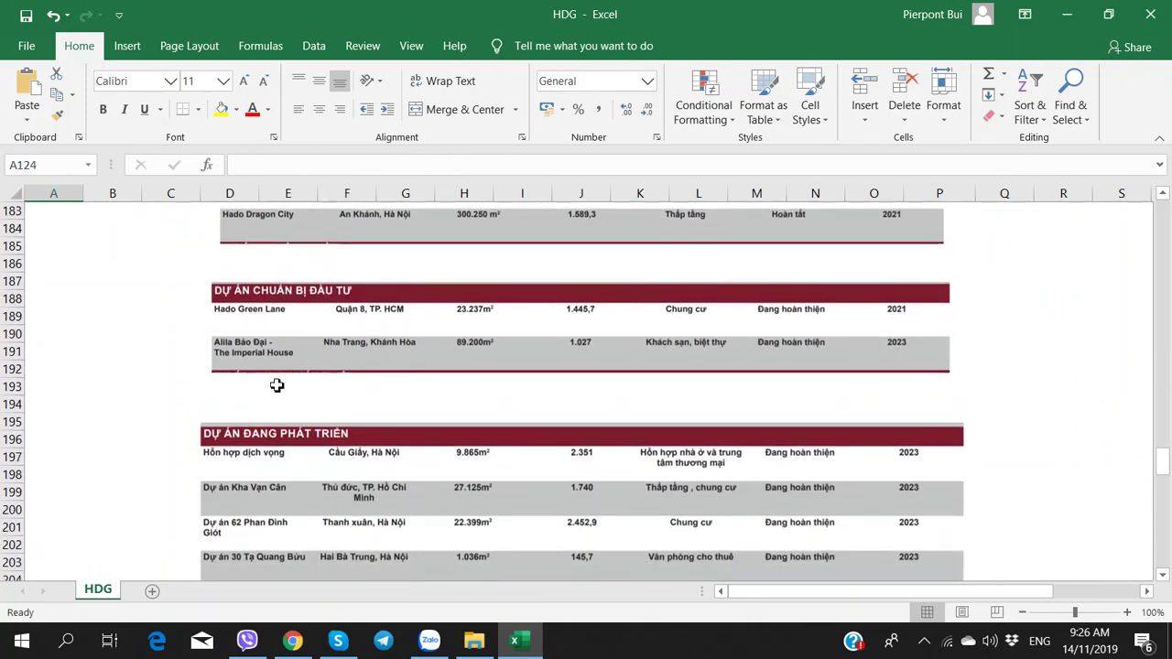
- Read the Chrome prospectus from the property management section through construction and renewable energy to the Za Hưng and Nậm Pông hydropower plants
key("alt+Tab")
scroll(280, 393, "down", 2)
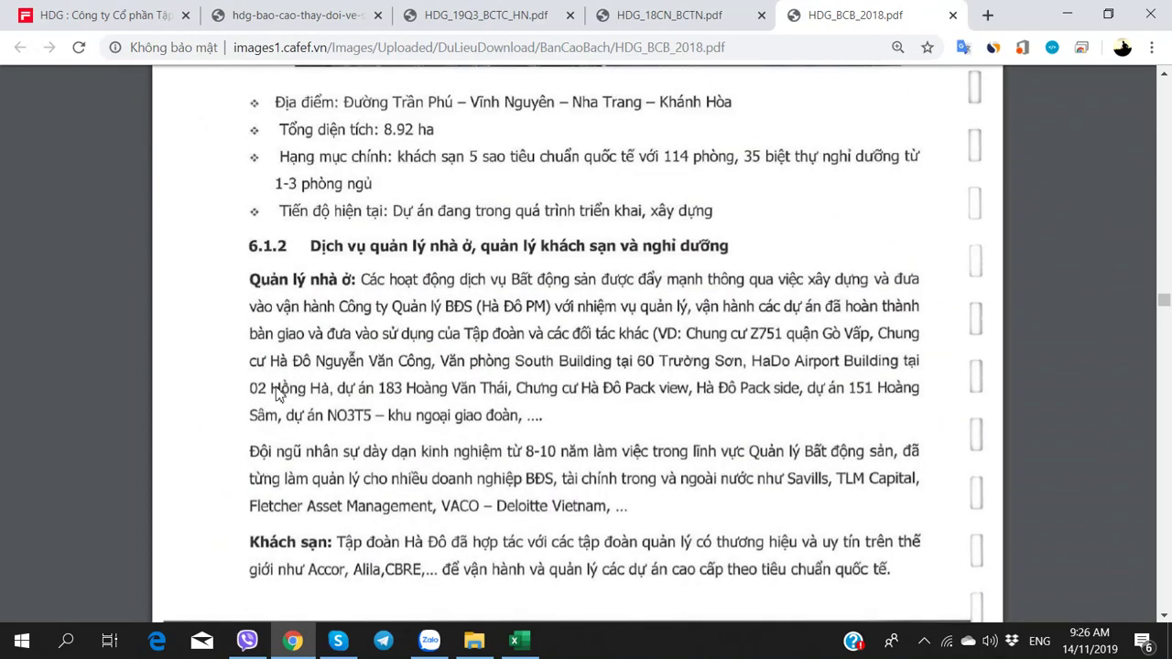
scroll(279, 393, "down", 2)
scroll(280, 394, "up", 2)
scroll(278, 392, "down", 6)
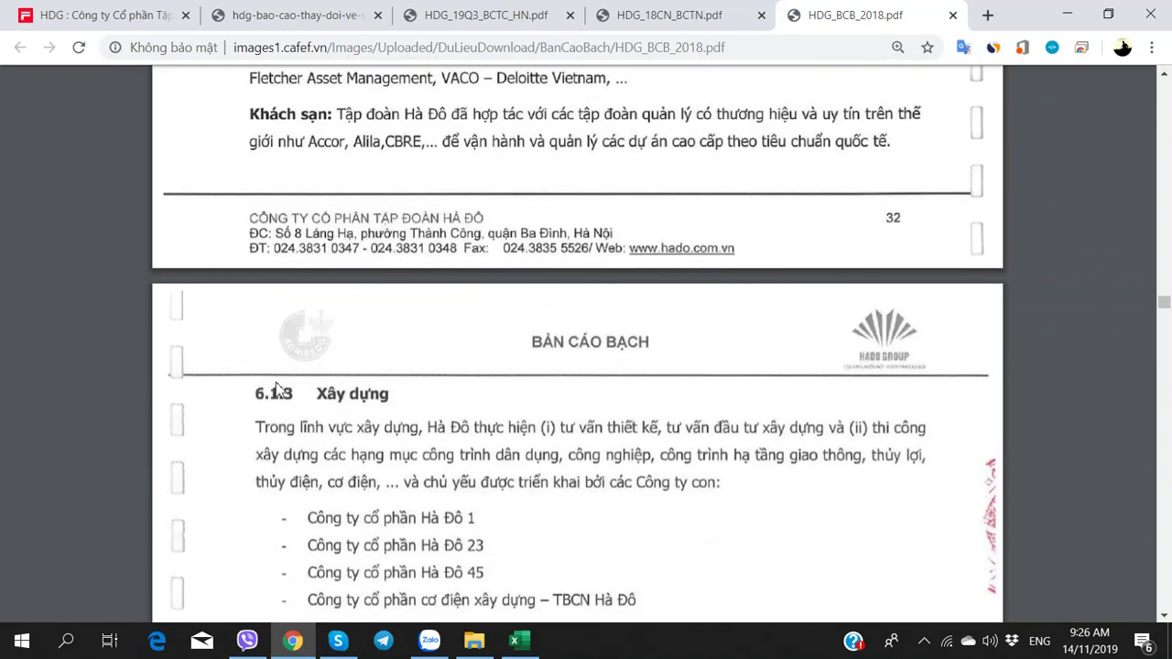
scroll(279, 390, "down", 8)
scroll(279, 390, "up", 3)
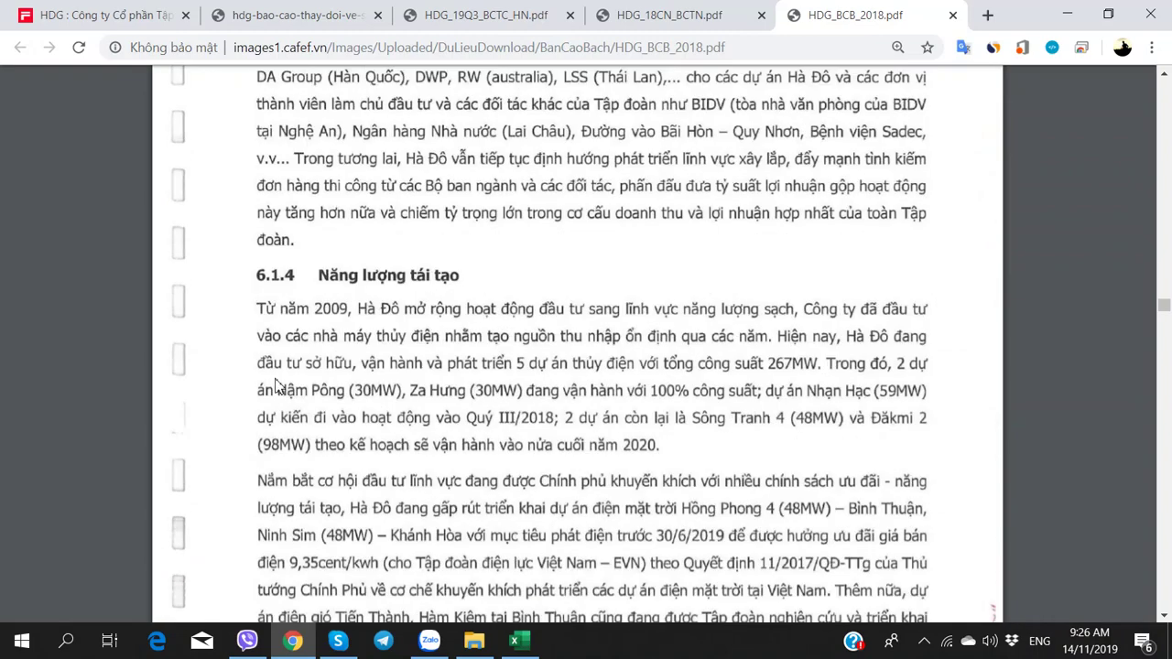
scroll(278, 384, "down", 1)
scroll(403, 313, "down", 2)
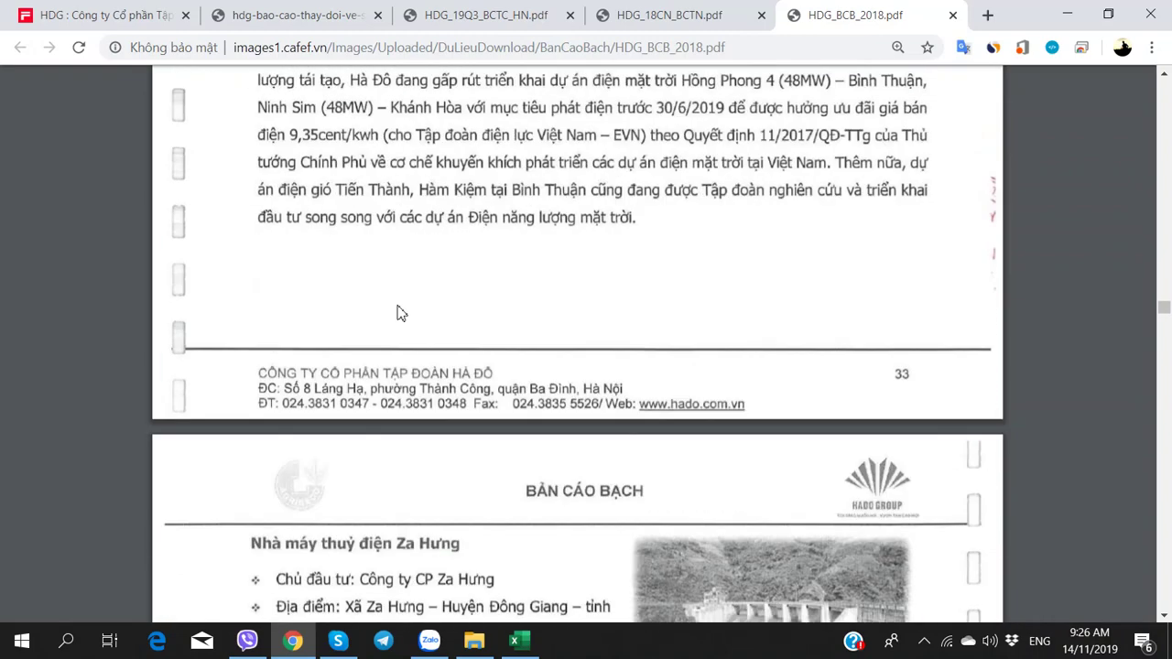
scroll(400, 313, "down", 4)
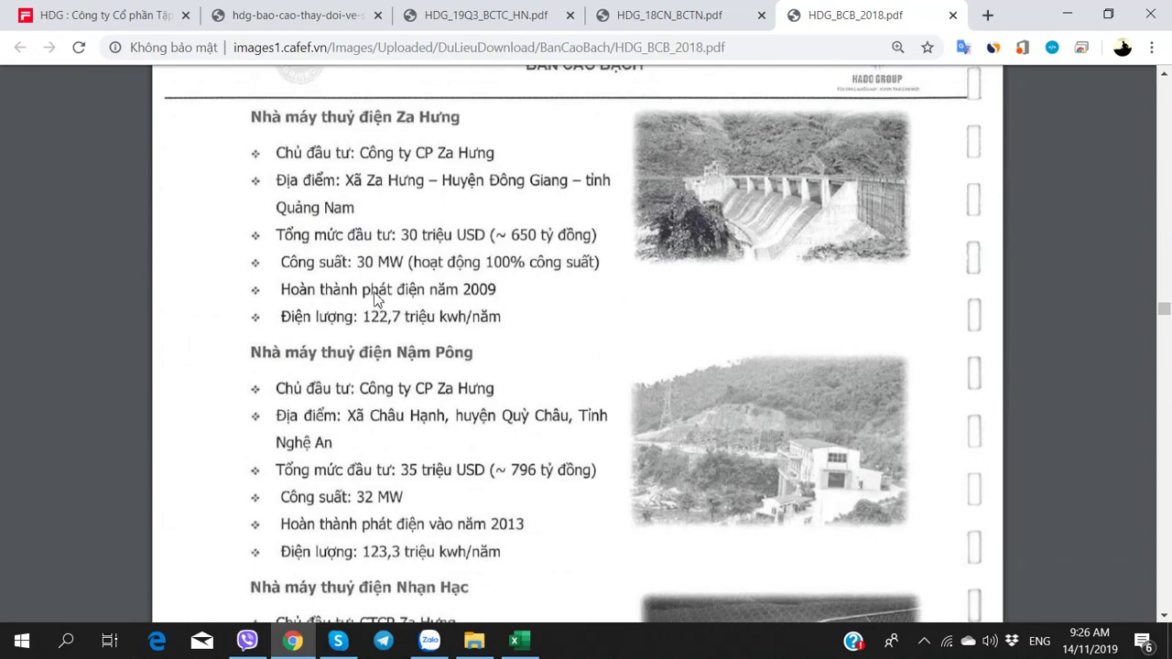
- Compare the hydropower plant details in the Excel energy notes with those in the Chrome prospectus
key("alt+Tab")
scroll(340, 267, "up", 3)
scroll(340, 266, "down", 3)
scroll(340, 266, "up", 7)
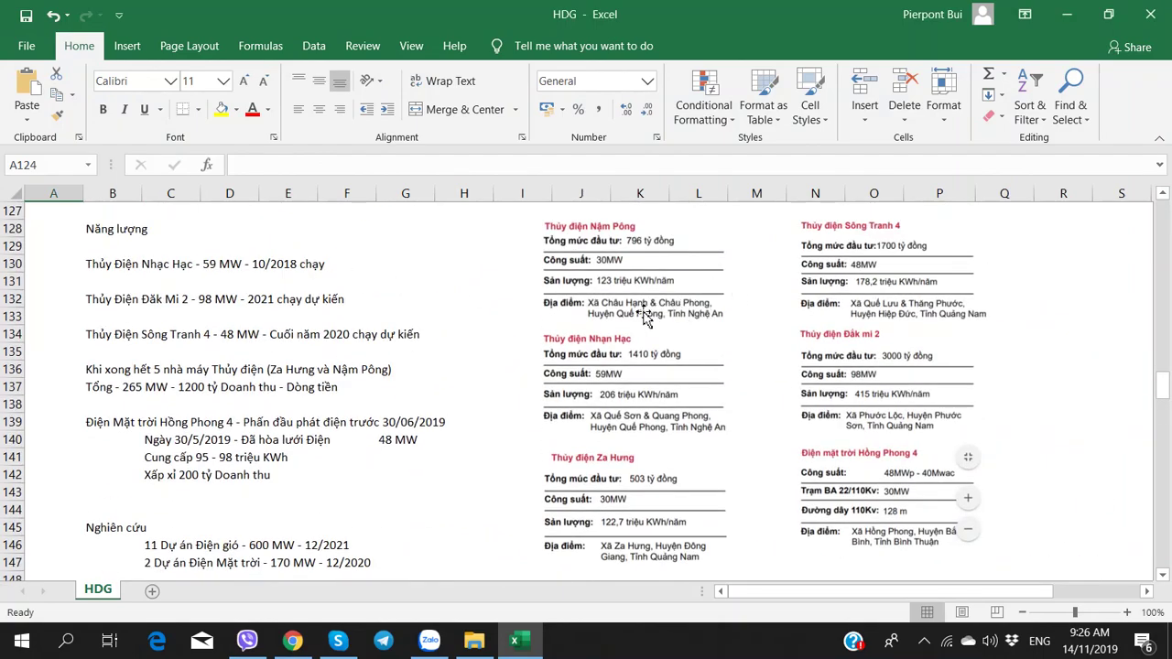
scroll(644, 311, "up", 2)
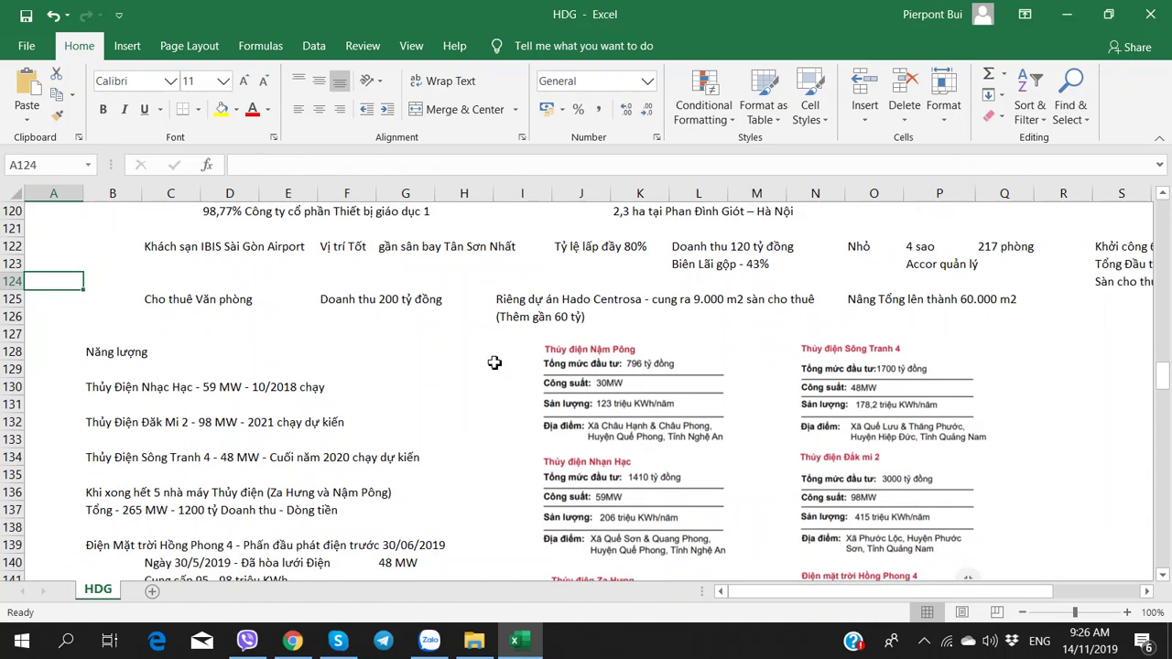
left_click(1040, 351)
key("alt+Tab")
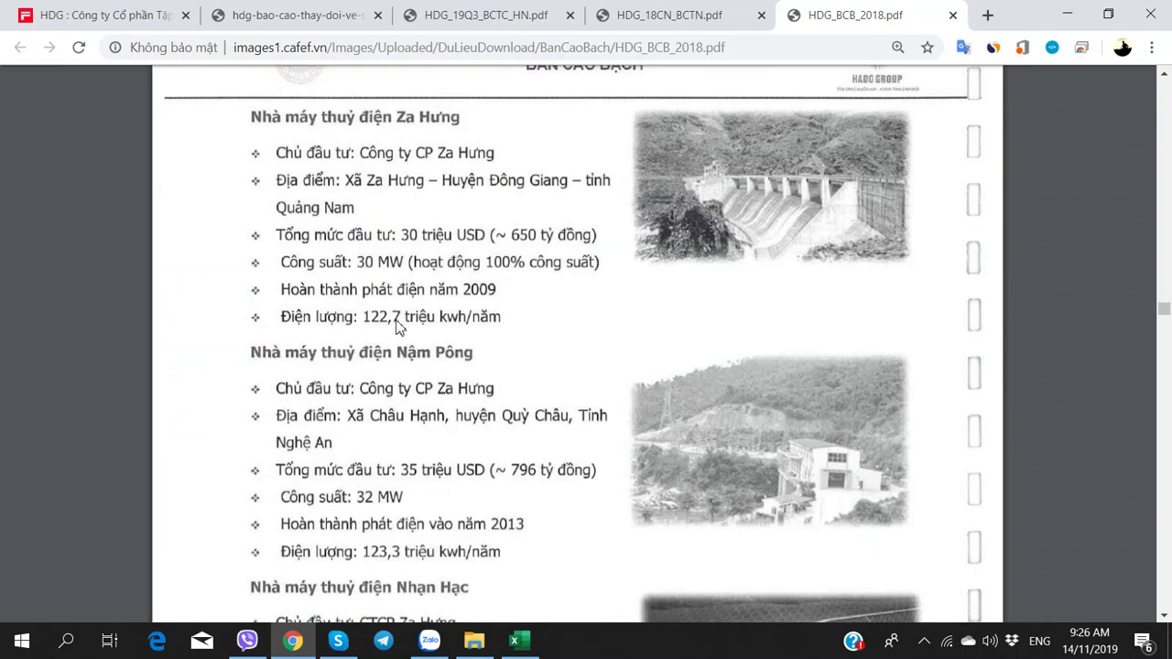
key("alt+Tab")
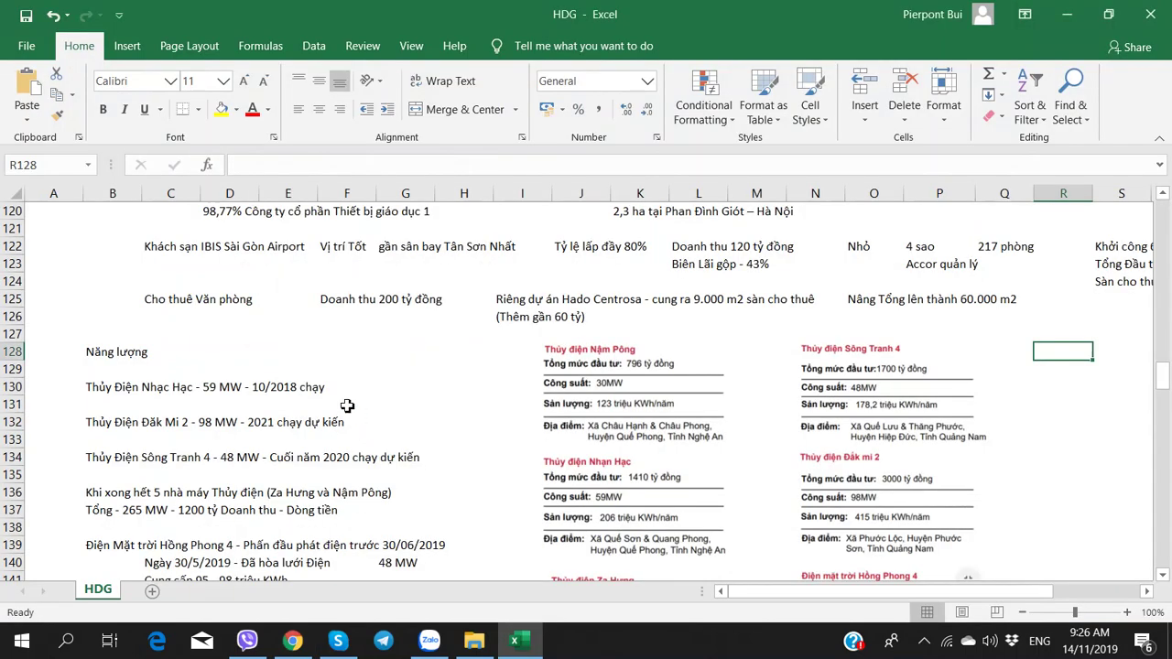
scroll(366, 421, "down", 2)
scroll(367, 406, "down", 2)
scroll(947, 388, "up", 5)
- Check the Za Hưng plant in the Chrome prospectus and start its entry in S129 in Excel with "Za Hưng - 30 MW -"
key("Right")
key("Right")
key("Right")
key("Right")
key("alt+Tab")
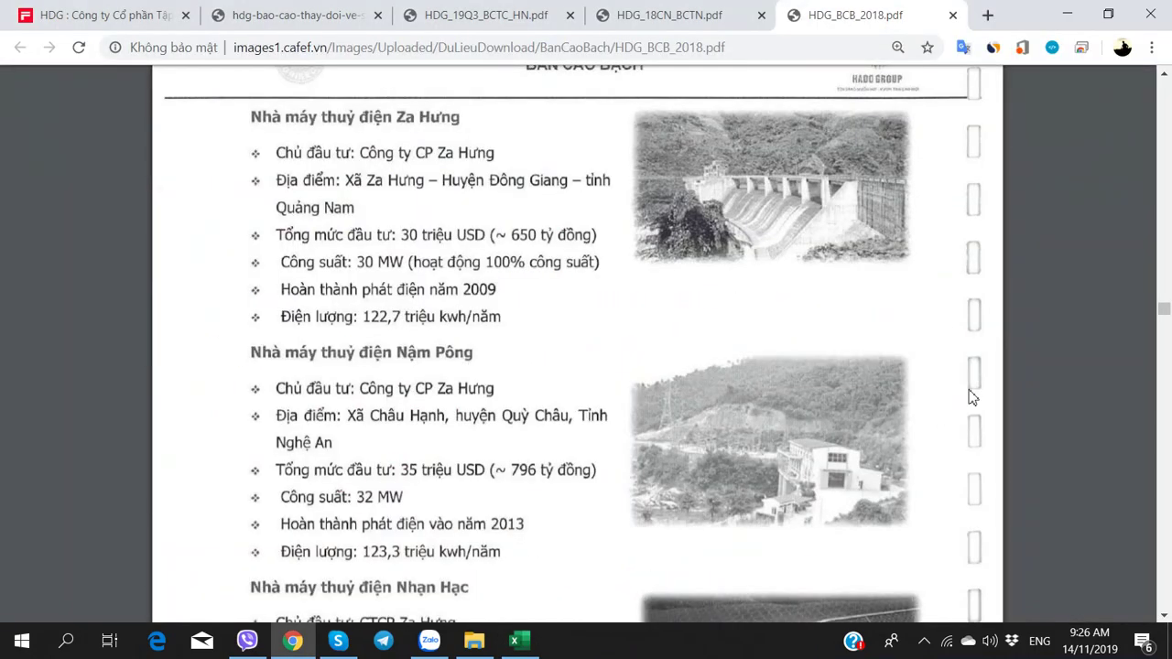
key("alt+Tab")
type("Za hưng")
key("BackSpace")
key("BackSpace")
key("BackSpace")
key("BackSpace")
type("Hưng - 30 MW -")
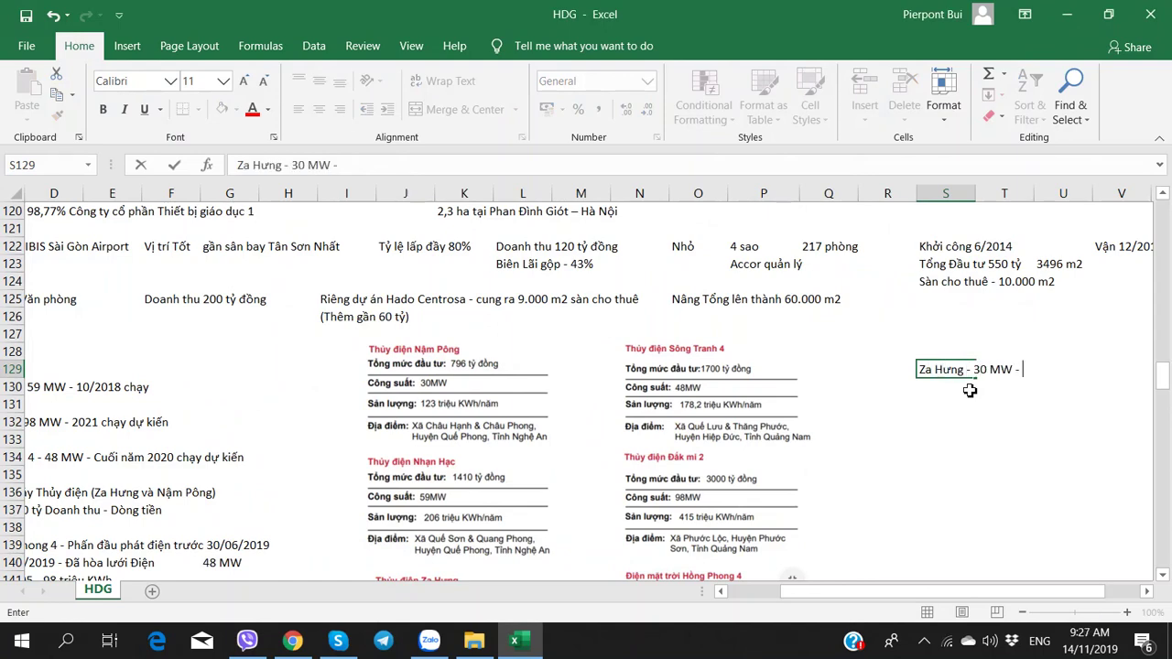
- Check the Za Hưng plant's investment in the Chrome prospectus and complete the S129 entry in Excel with "30 triệu hay 650 tỷ đồng"
key("alt+Tab")
key("alt+Tab")
type("- 30 trịệu hay")
key("alt+Tab")
key("alt+Tab")
type("650 tỷ đồng")
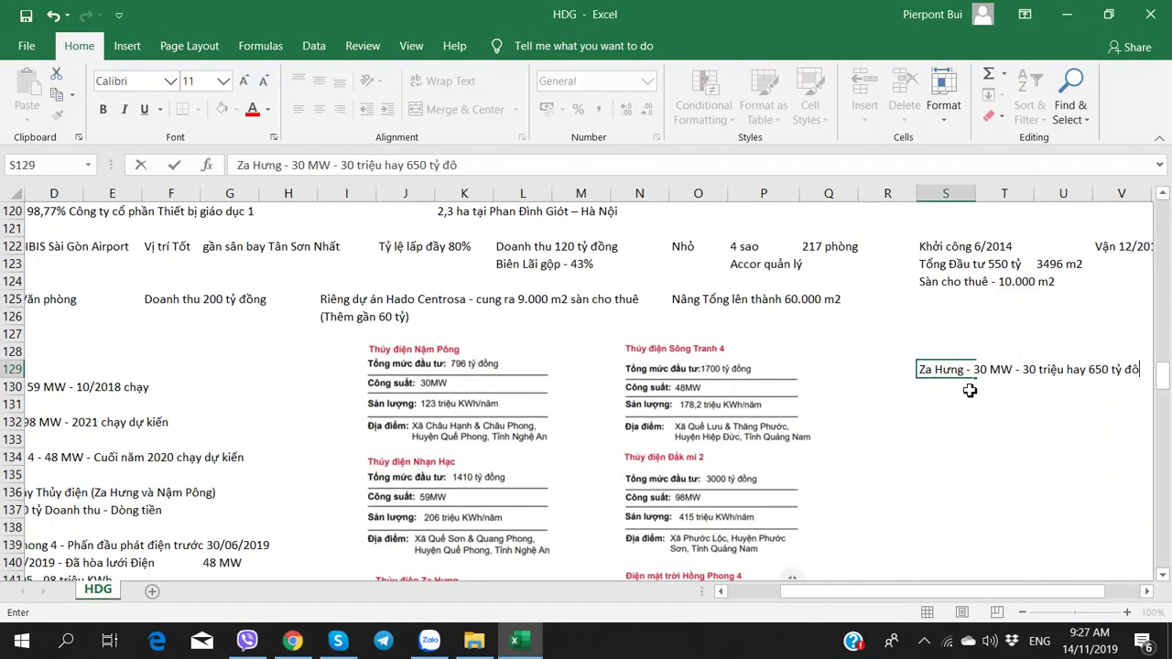
key("Return")
key("Right")
key("Right")
key("Right")
key("Right")
key("Left")
key("Left")
key("Left")
key("Left")
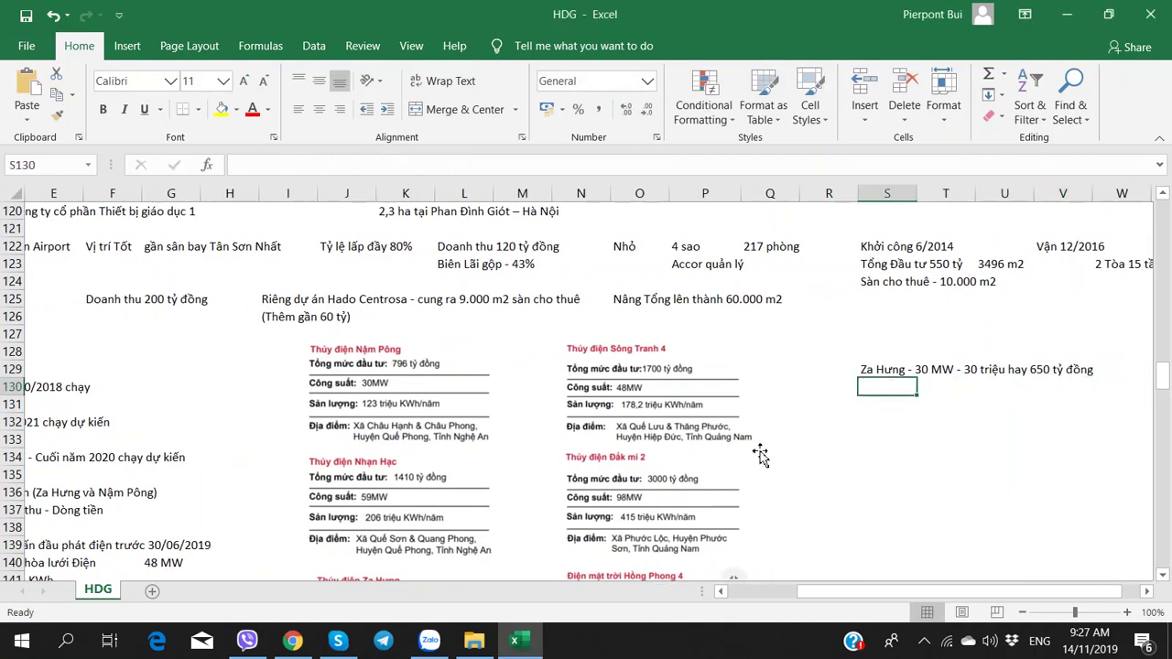
- Check the Nậm Pông plant in the Chrome prospectus and start its entry in S130 in Excel with "Nậm Pông - 32 MW -"
key("alt+Tab")
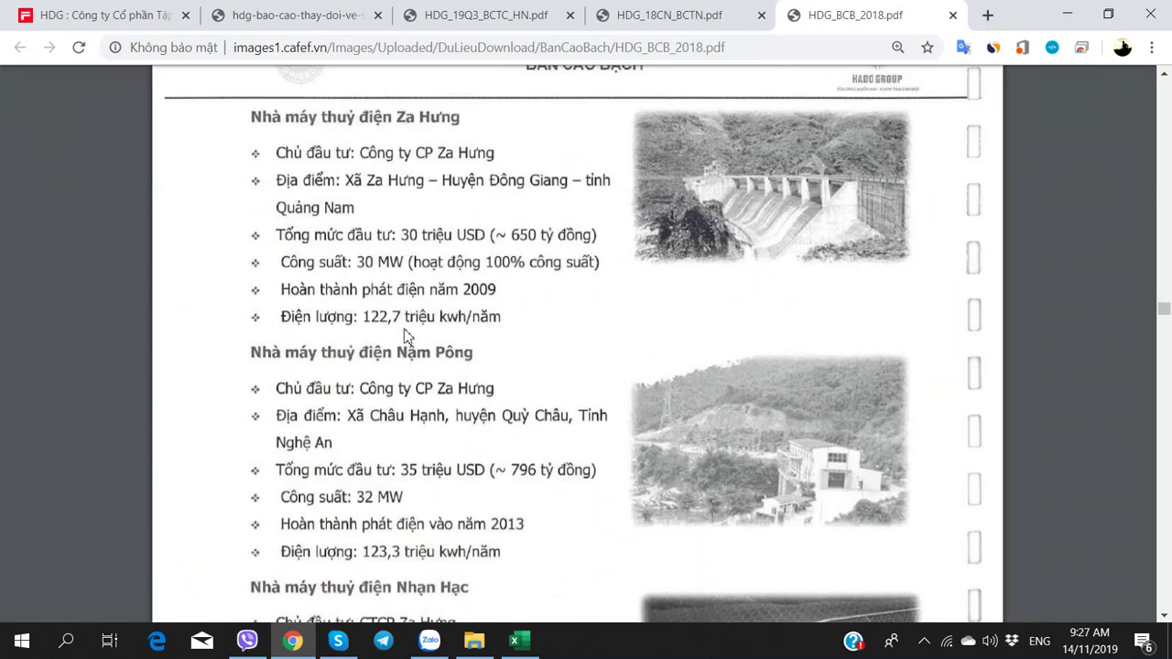
key("alt+Tab")
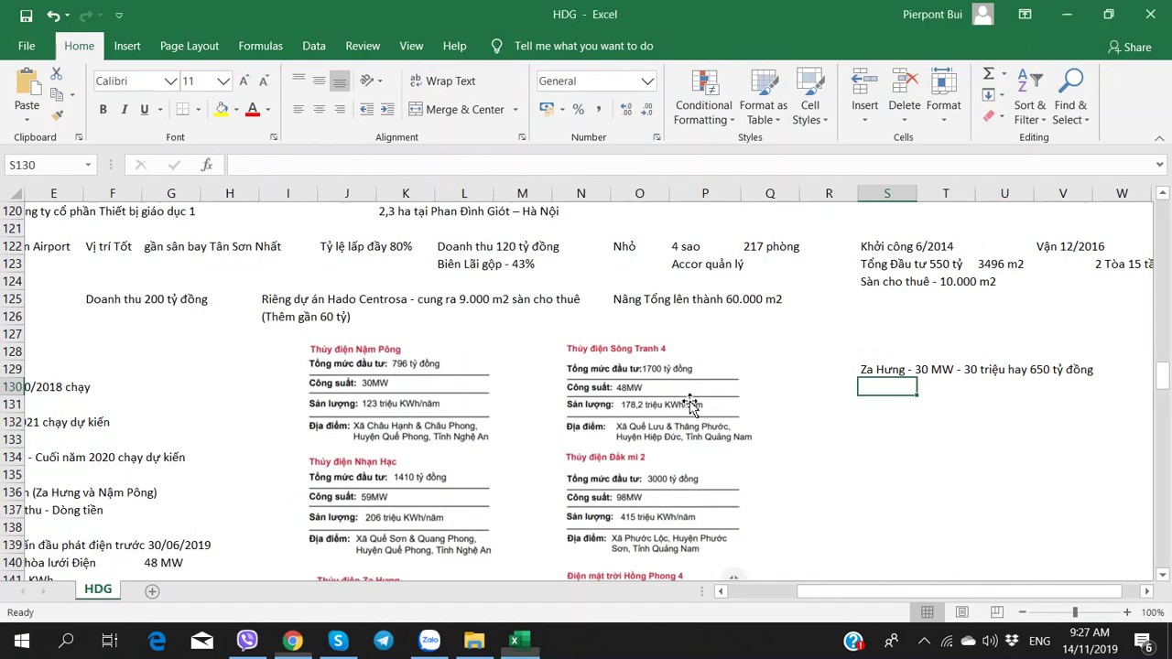
key("alt+Tab")
key("alt+Tab")
type("Nậm Ph")
key("BackSpace")
type("o")
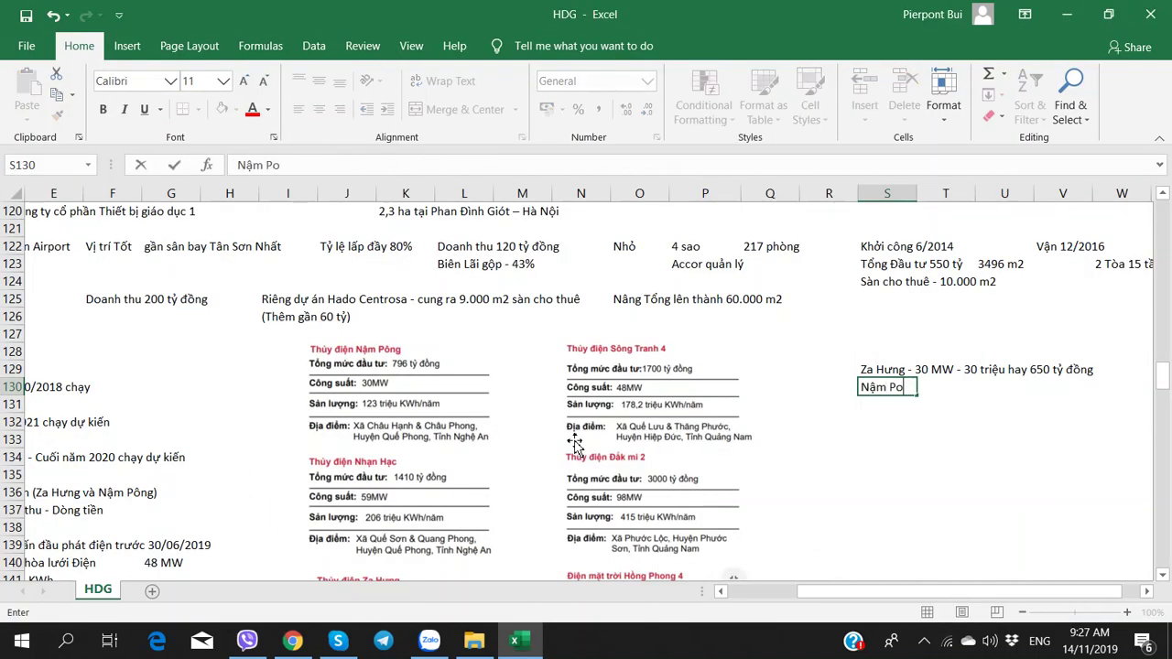
type("ng")
key("alt+Tab")
key("alt+Tab")
key("alt+Tab")
type("- 32 MƯw -")
- Check the Za Hưng plant's completion year in the Chrome prospectus and enter 2009 in X129 in Excel
key("alt+Tab")
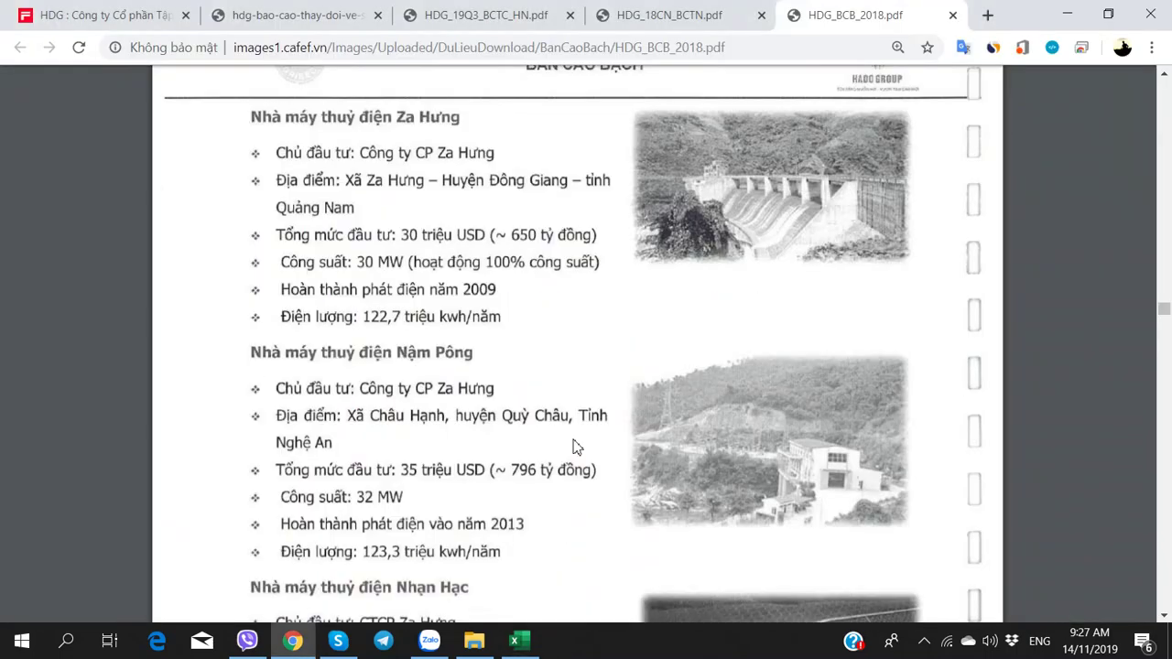
key("alt+Tab")
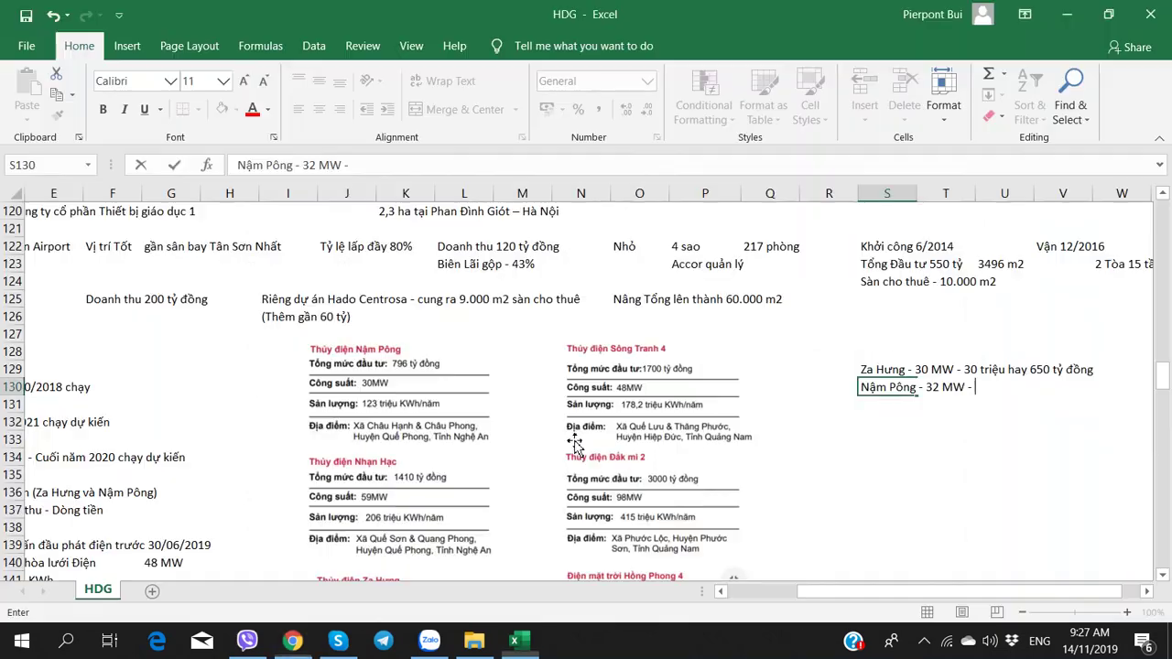
key("Right")
key("Right")
key("Right")
key("Right")
key("Right")
key("Up")
type("2009")
key("Return")
- Check the Nậm Pông plant's investment in the Chrome prospectus and append "35 triệu USD" to S130 in Excel
key("Left")
key("Left")
key("Left")
key("Left")
key("Left")
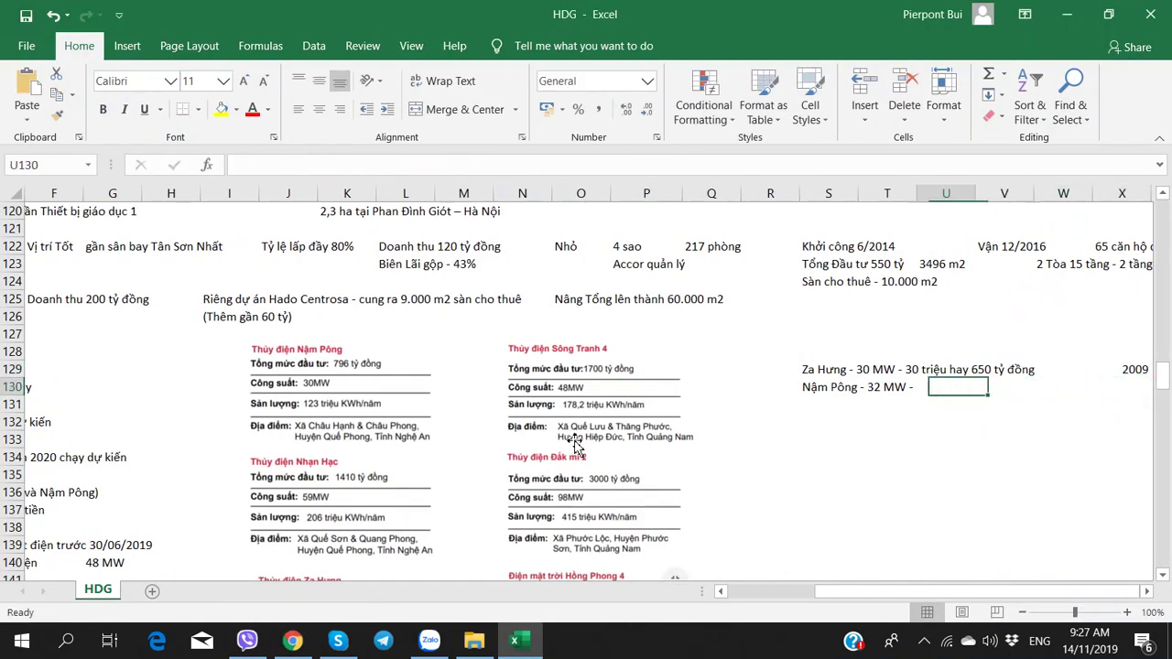
key("alt+Tab")
key("alt+Tab")
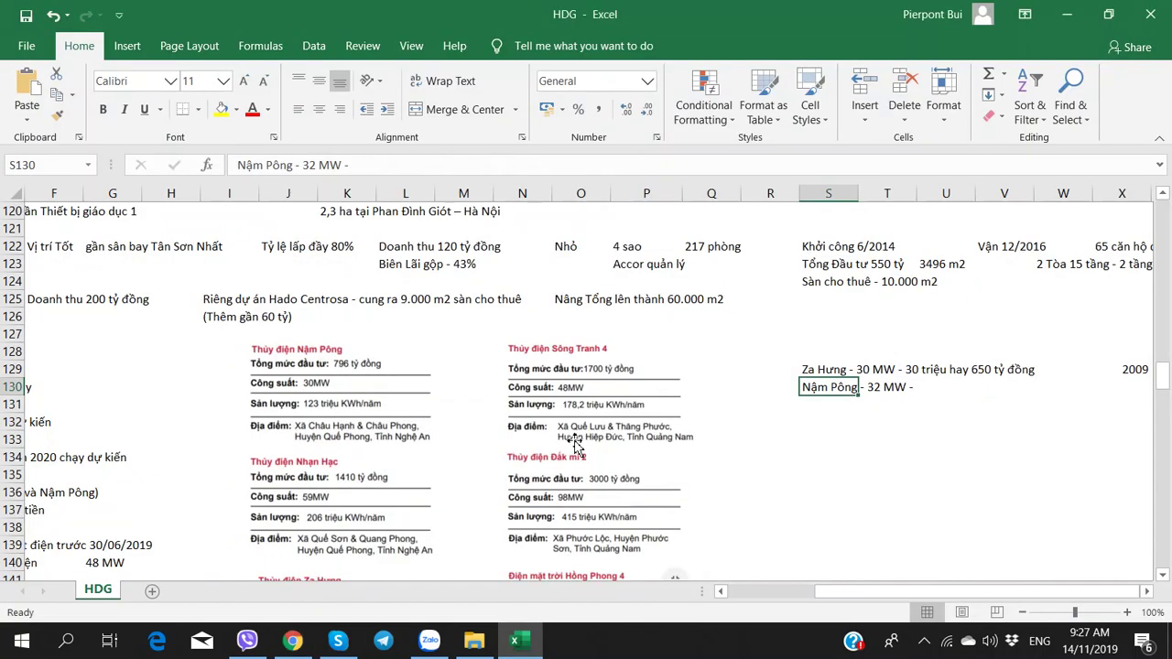
key("F2")
type("35 triệu")
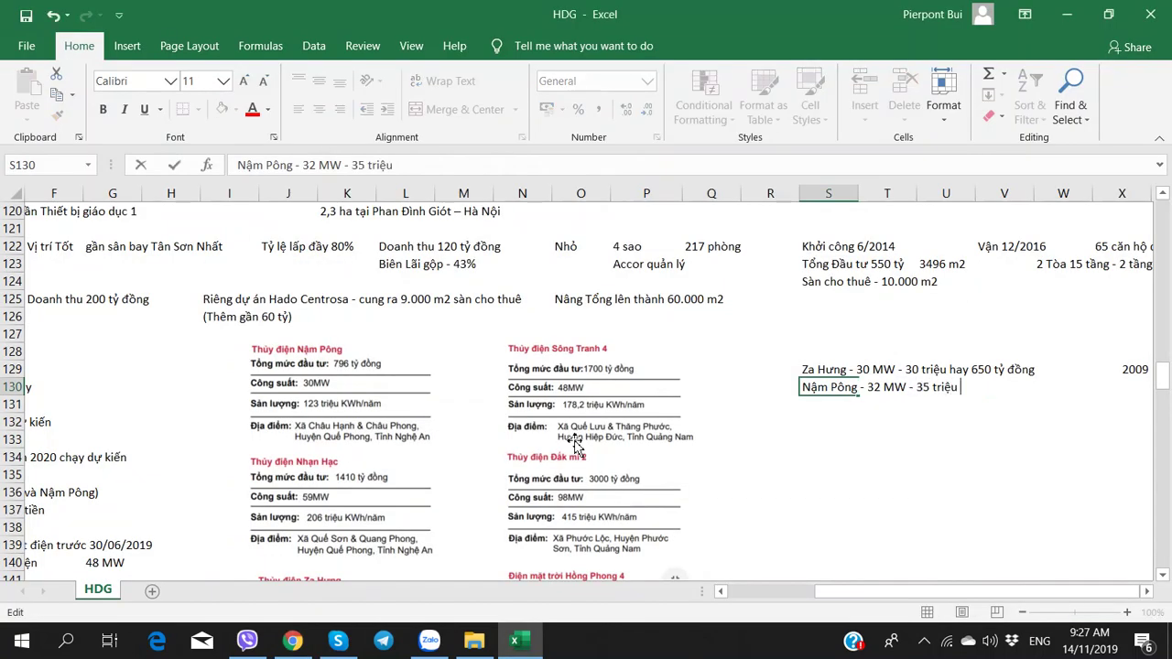
type(" USD")
key("Return")
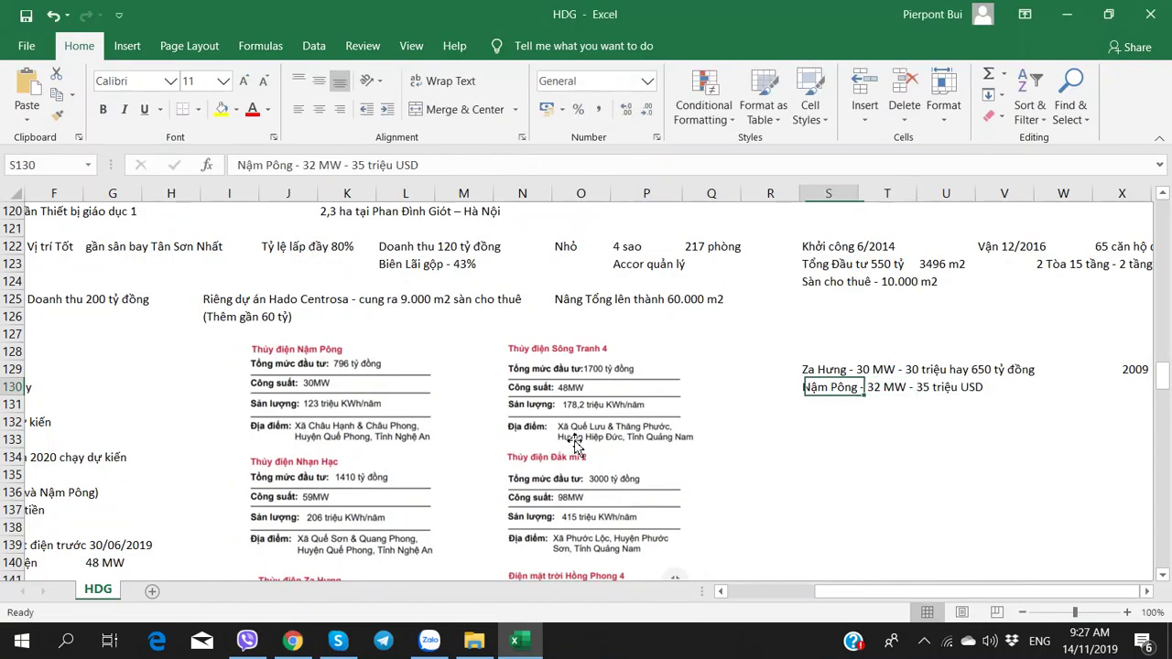
- Insert "USD" after "30 triệu" in the Za Hưng entry in S129
key("Up")
key("Up")
key("F2")
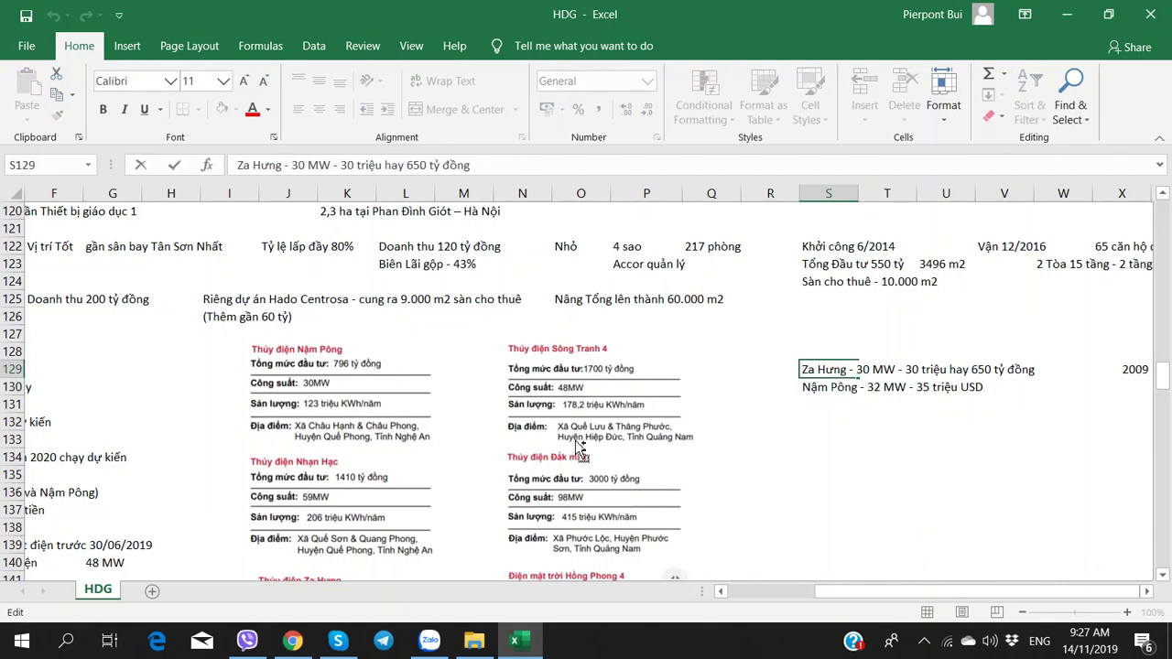
type("USD")
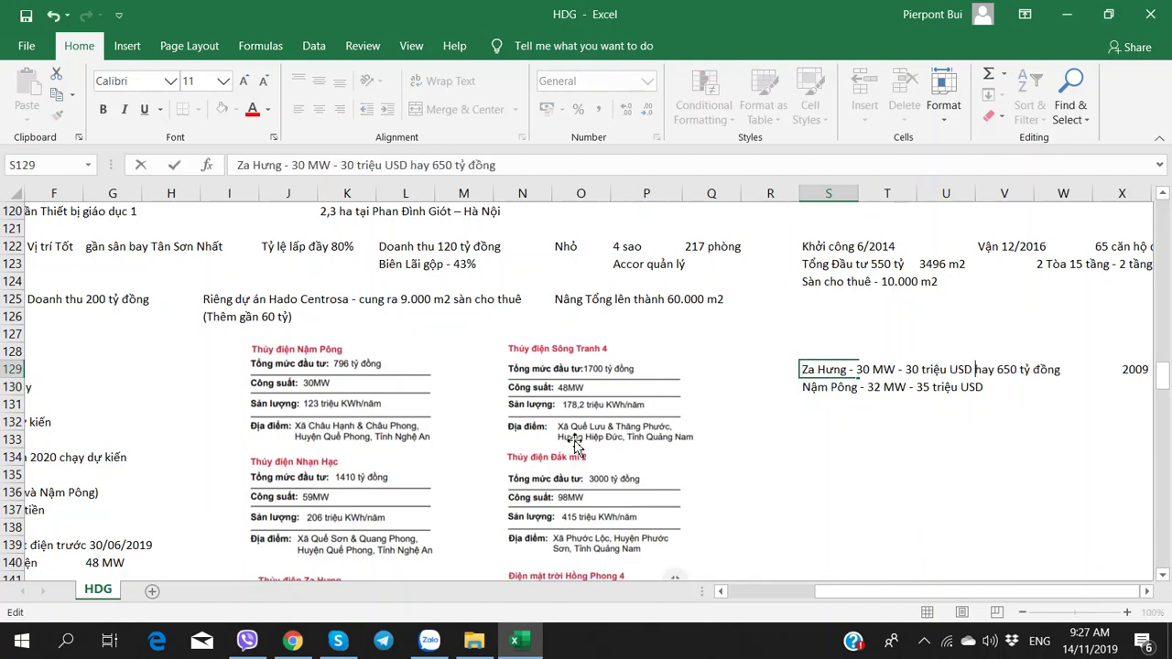
key("Return")
- Check the Nậm Pông investment in đồng in the Chrome prospectus and append "hay 796 tỷ đồng" to S130 in Excel
key("alt+Tab")
key("alt+Tab")
key("F2")
type("hay ")
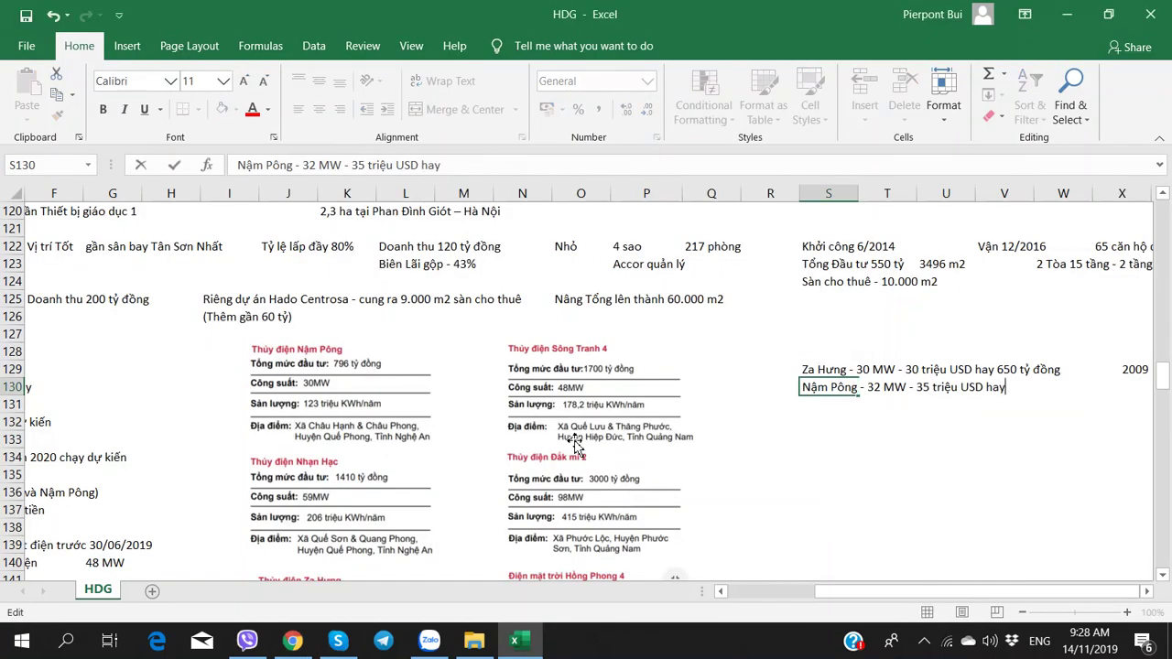
type("796 tỷ đô")
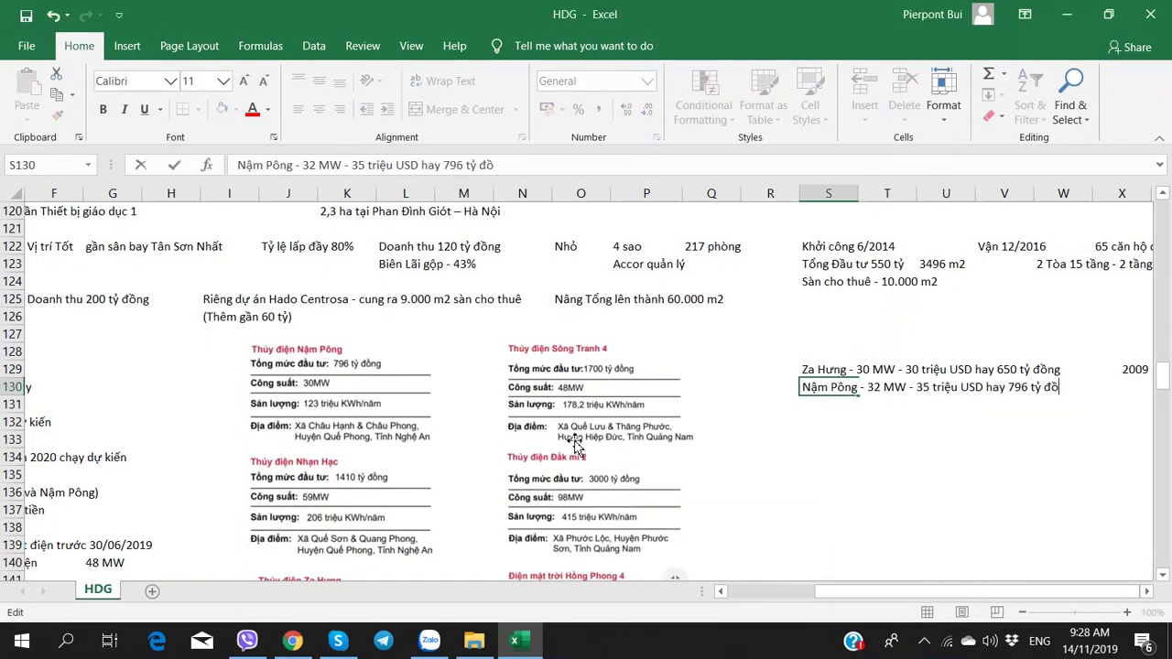
key("BackSpace")
key("BackSpace")
type("ồng")
- Enter 2013 in X130 as the Nậm Pông plant's completion year
key("Tab")
key("Tab")
key("Tab")
key("Tab")
key("Tab")
key("Tab")
key("Left")
type("2013")
key("Return")
- Check the Nhạn Hạc plant in the Chrome prospectus and start its entry in S131 in Excel with "Nhạc Hạc - 59 MW -"
key("Left")
key("Left")
key("Left")
key("Left")
key("Left")
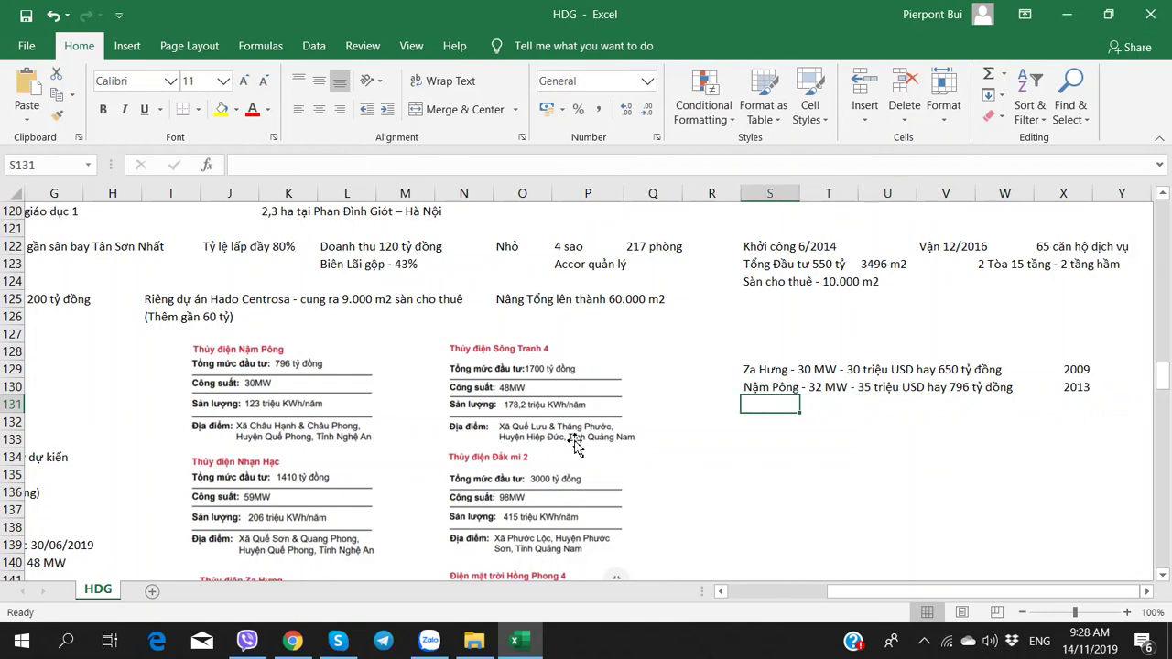
key("alt+Tab")
scroll(577, 447, "down", 2)
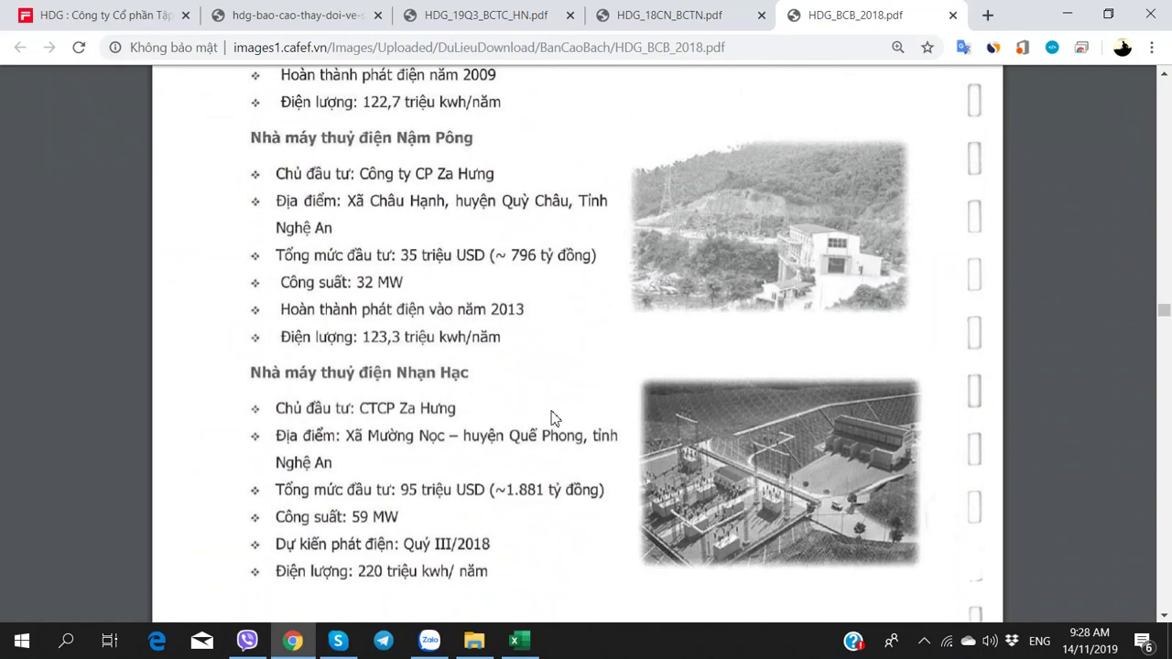
key("alt+Tab")
type("Nạ")
key("BackSpace")
type("hạc Hạc - 59 MW")
- Review the plants' investment figures in the Chrome prospectus and append "95" to the Nhạn Hạc entry in S131 in Excel
key("alt+Tab")
scroll(450, 414, "down", 2)
scroll(449, 385, "up", 4)
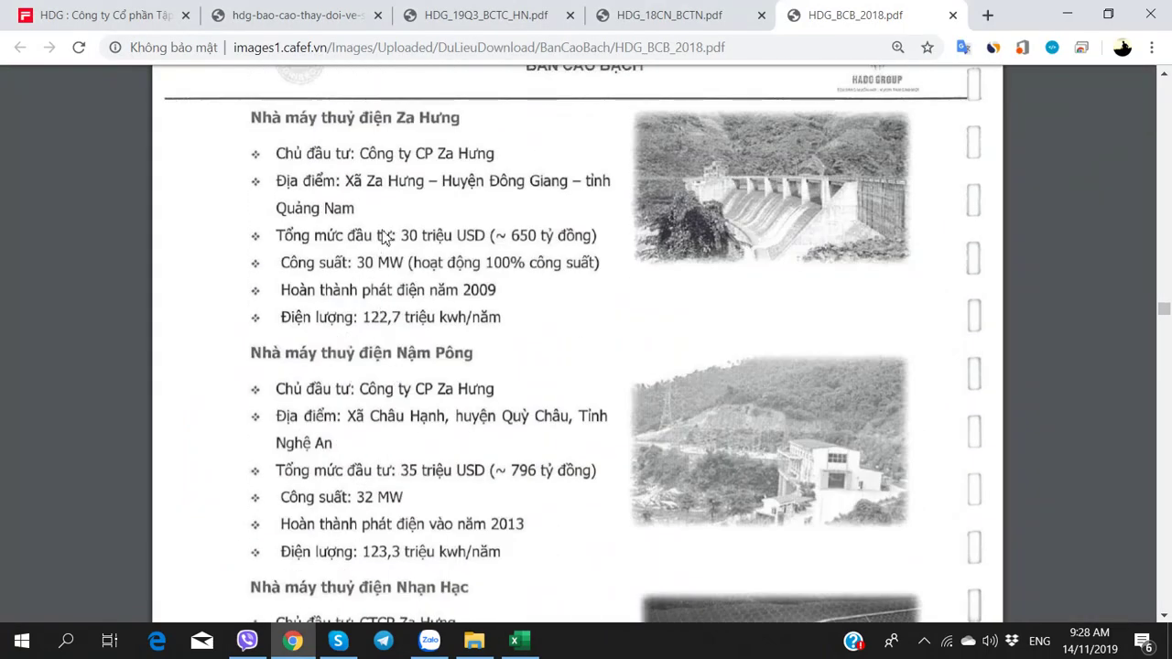
scroll(436, 444, "down", 2)
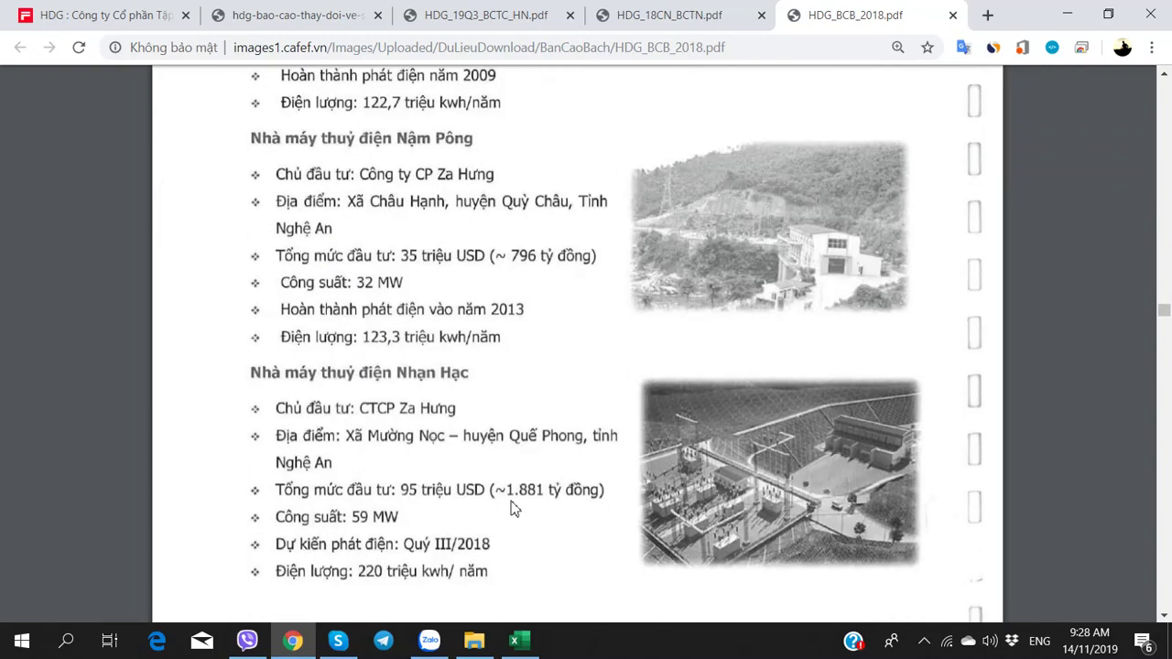
scroll(509, 497, "down", 2)
key("alt+Tab")
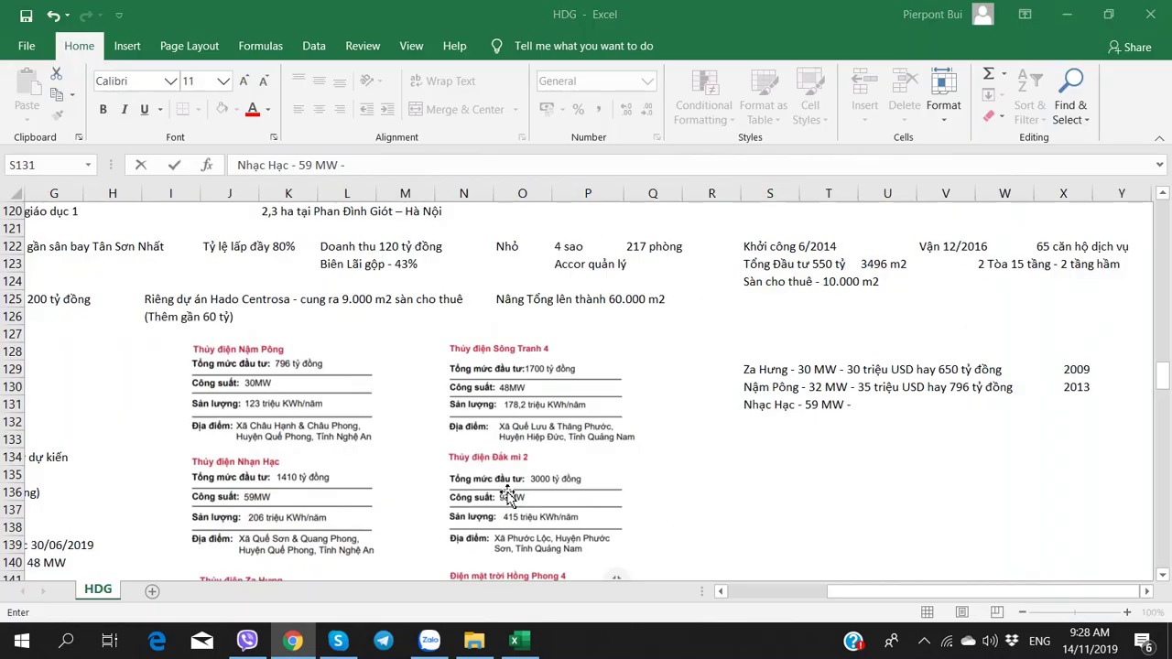
type("5")
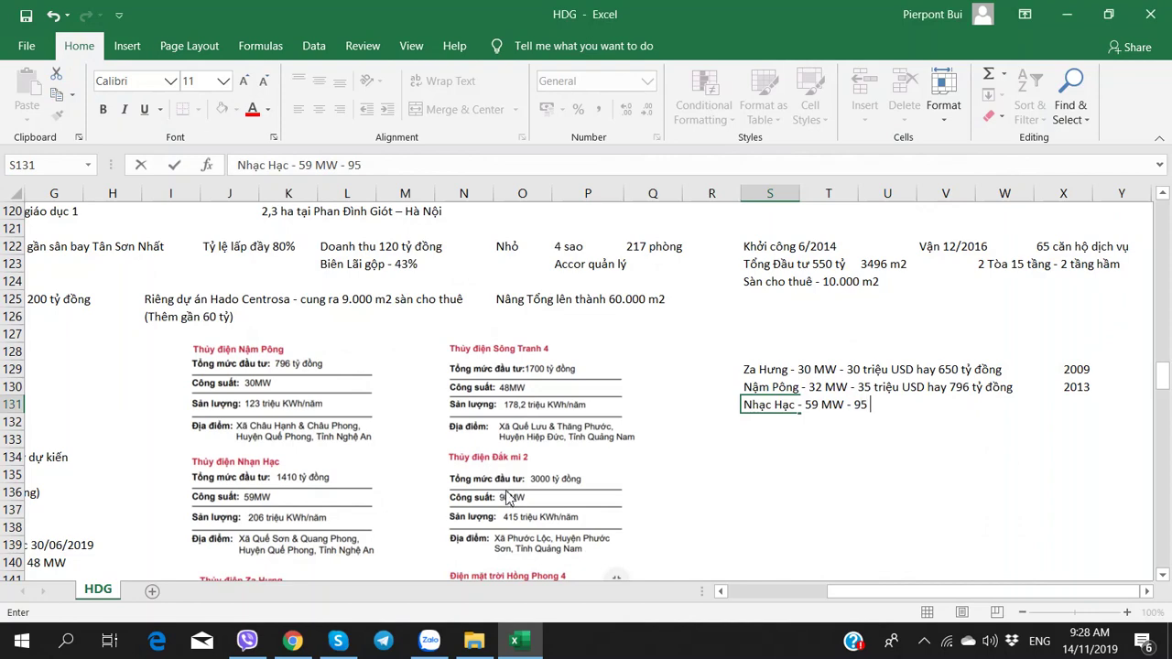
- Check the Nhạn Hạc investment in the Chrome prospectus and complete S131 in Excel with "triệu USD hay 1881 tỷ đồng"
key("alt+Tab")
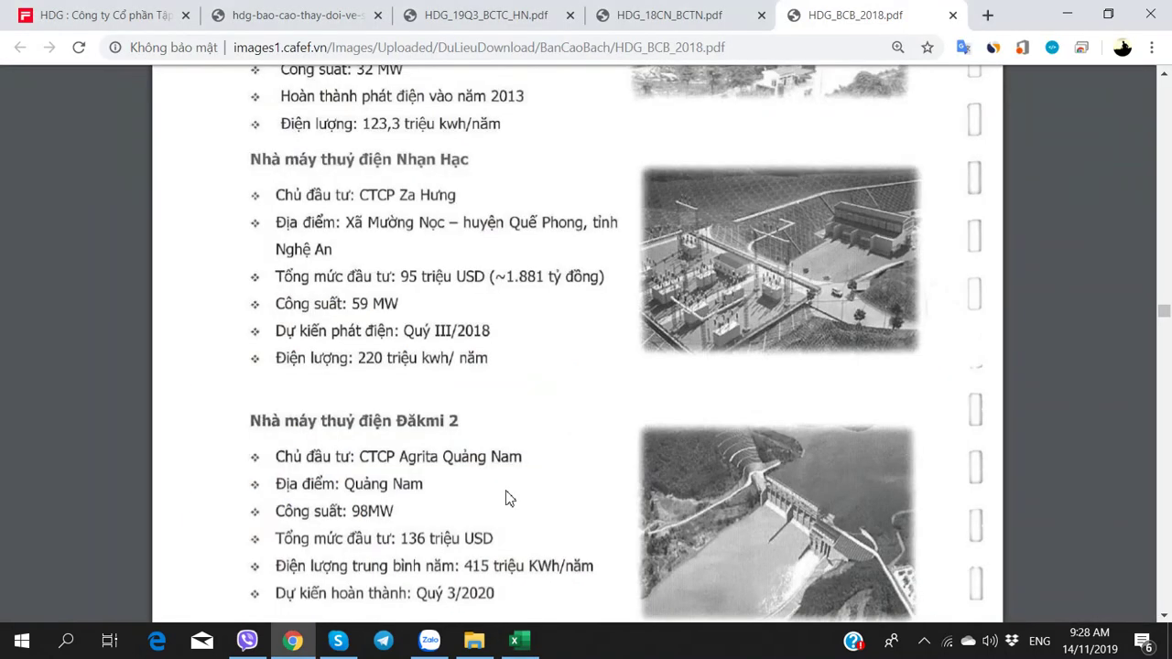
key("alt+Tab")
type("triệu")
key("alt+Tab")
key("alt+Tab")
type("USD hay")
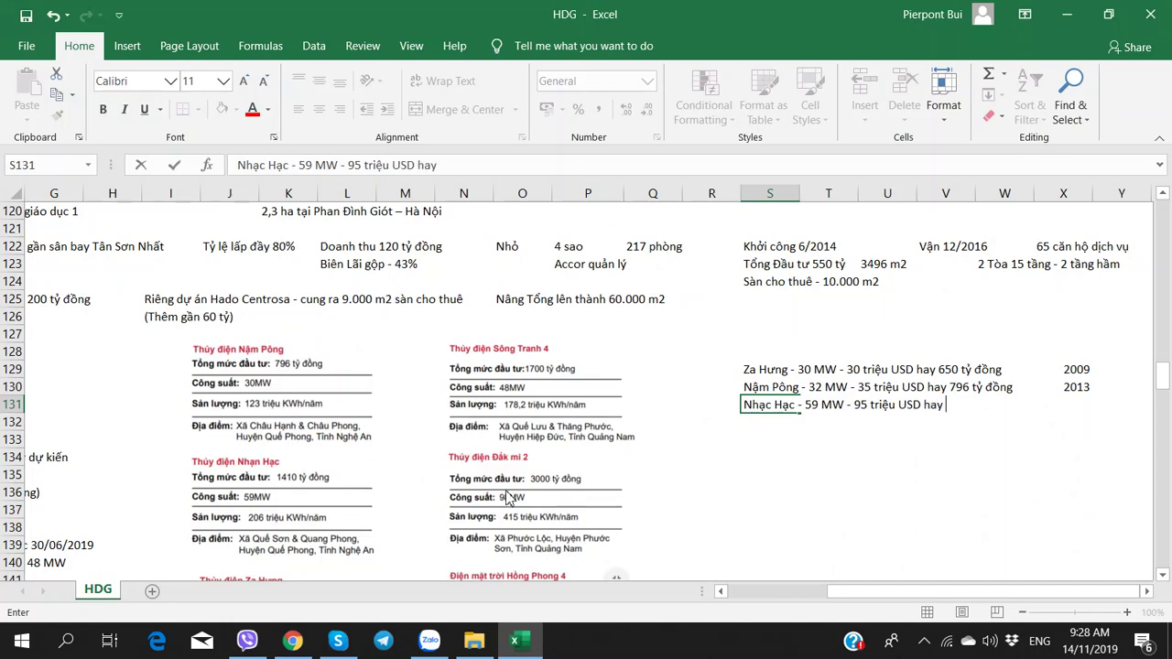
key("alt+Tab")
key("alt+Tab")
type("1881 tỷ đồng")
key("Return")
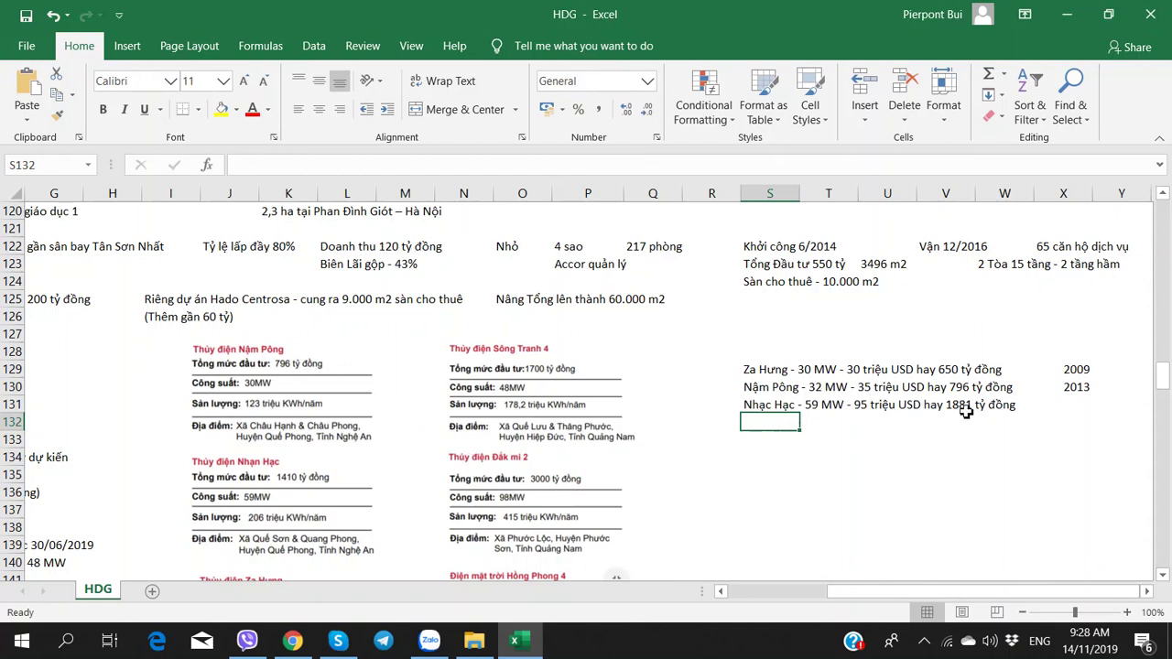
- Check the Nhạn Hạc start date in the Chrome prospectus, try 10/2018 in X131 in Excel and undo the entry
left_click(1077, 407)
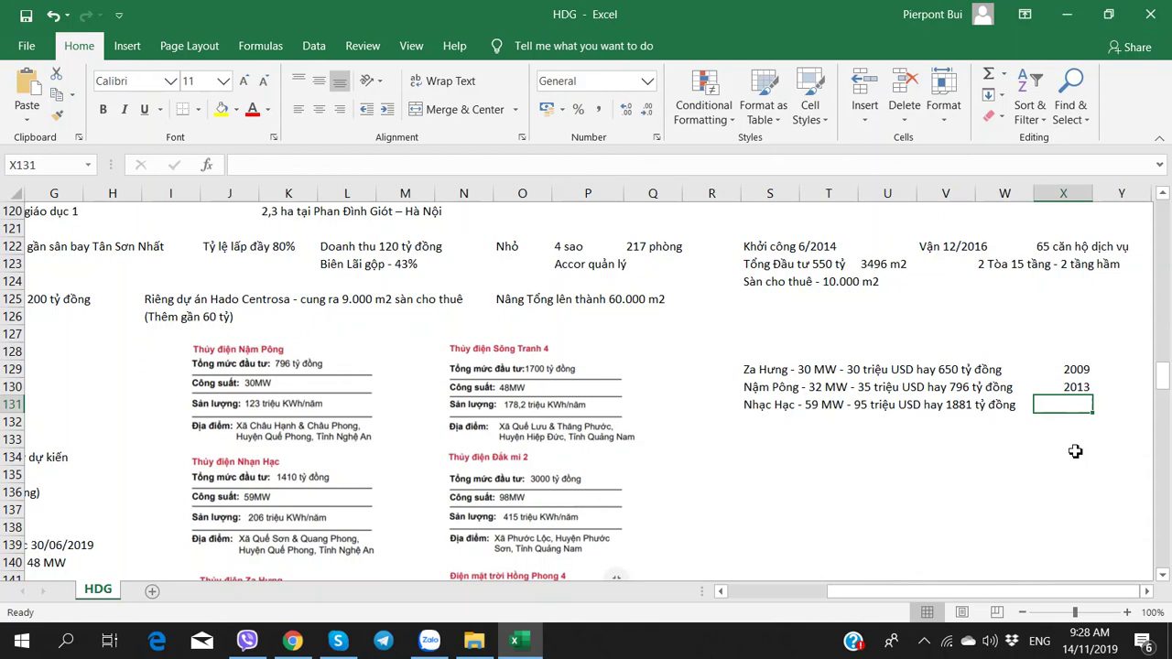
key("alt+Tab")
key("alt+Tab")
type("10/2018")
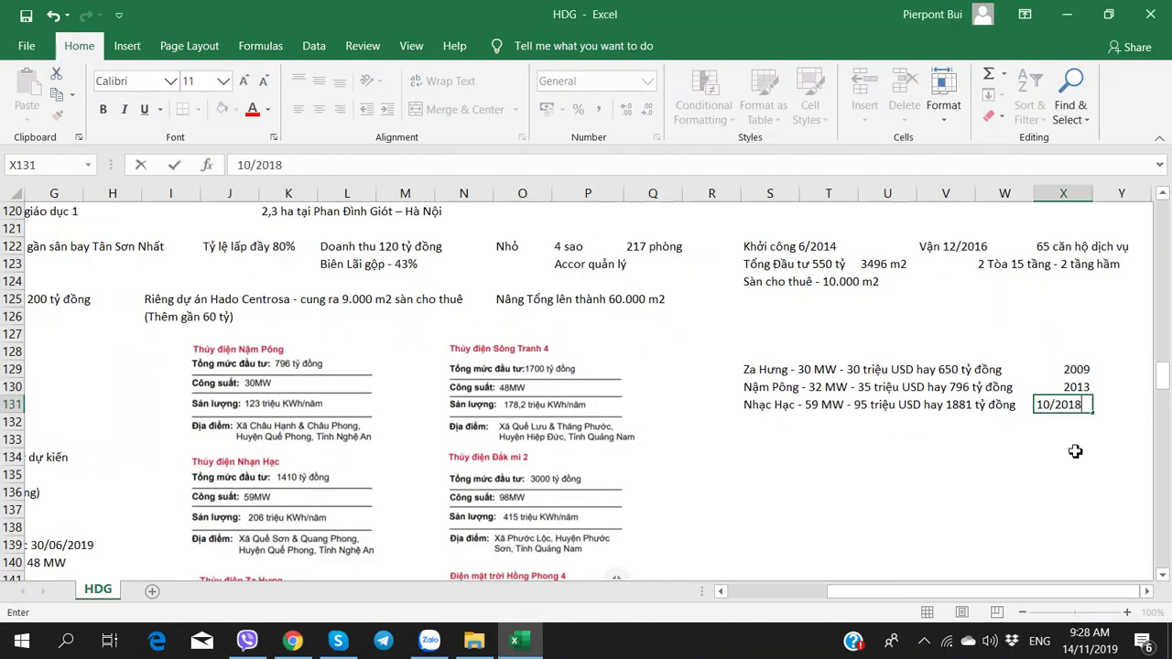
key("Return")
key("Up")
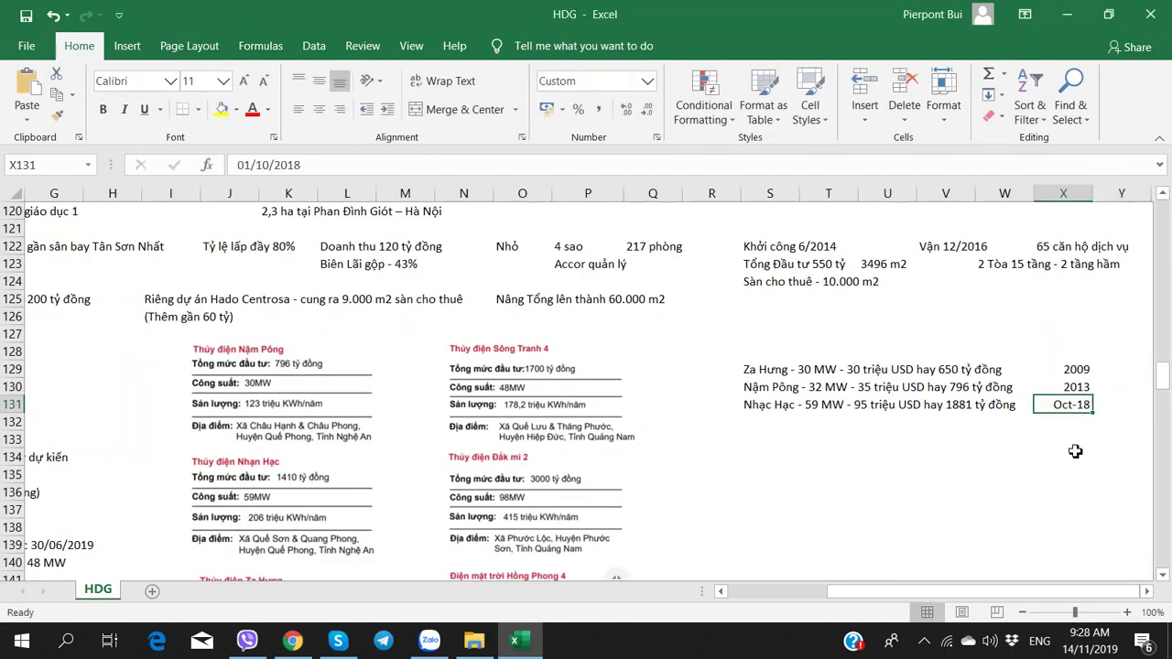
key("ctrl+z")
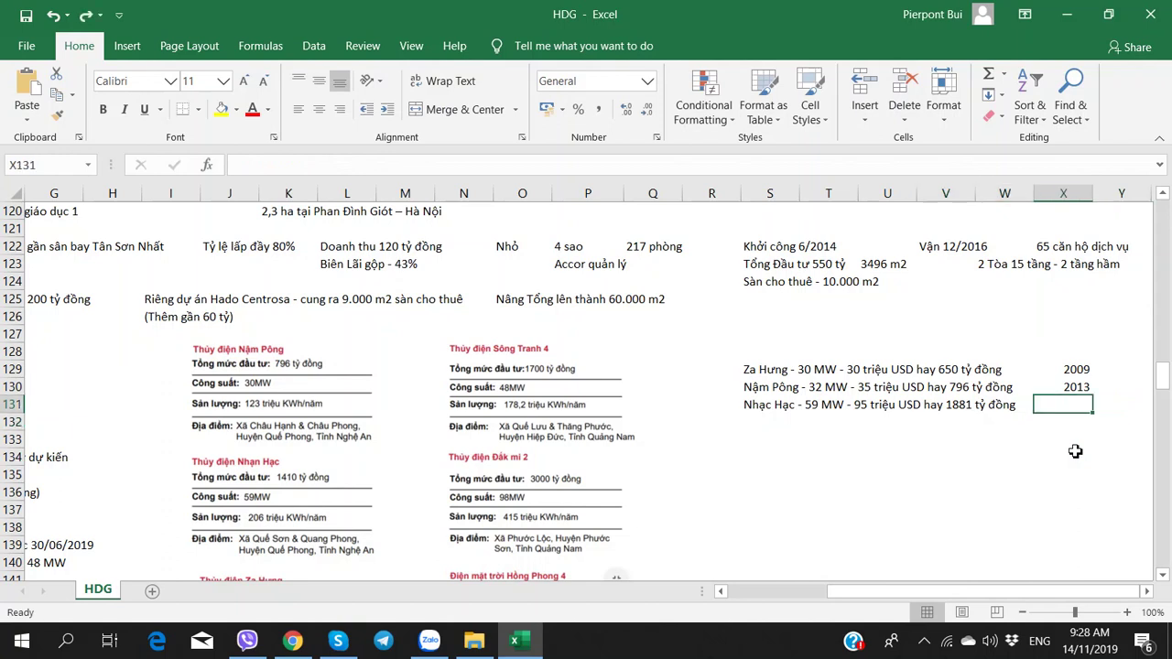
- Enter 10/2018 in X131 as the Nhạn Hạc plant's start date
type("10")
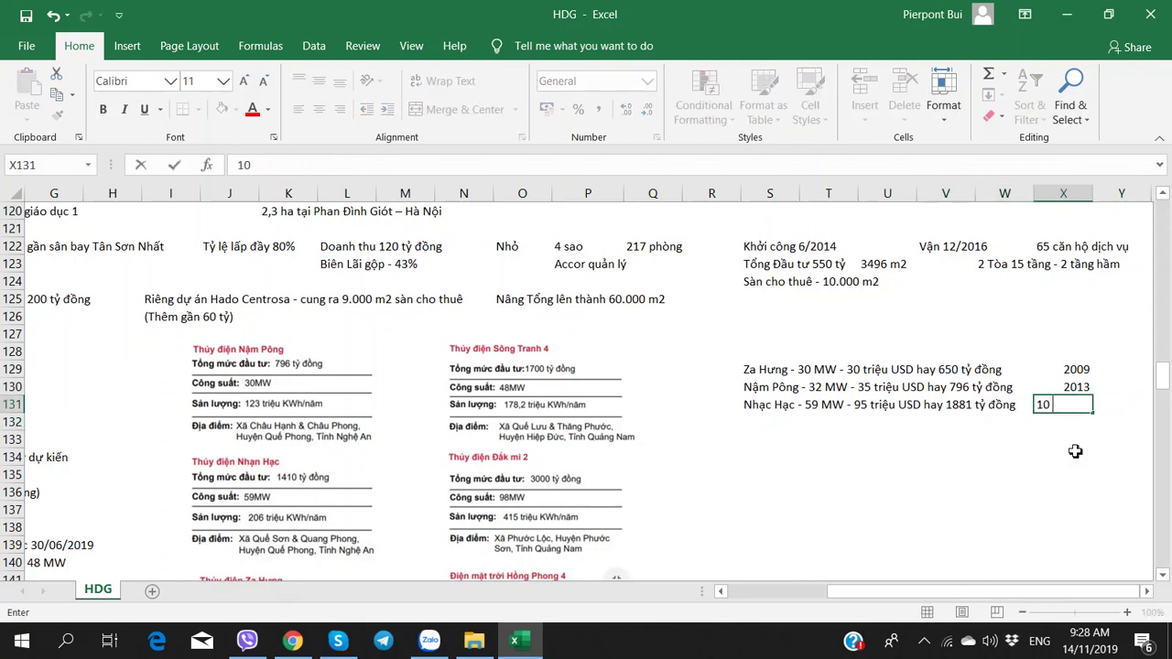
type("/2018")
key("Return")
key("Up")
- Check the Đăkmi 2 plant in the Chrome prospectus and start its entry in S132 in Excel with "Đăk Mi 2 - 98 MW -"
left_click(788, 420)
key("alt+Tab")
scroll(664, 459, "down", 2)
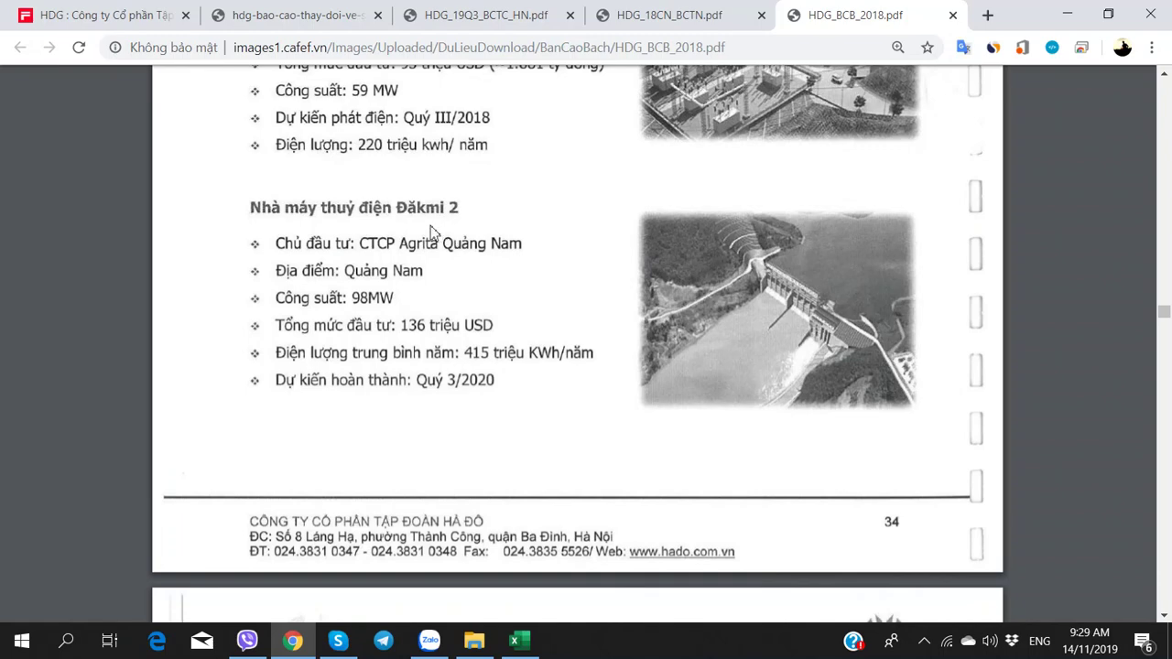
key("alt+Tab")
type("Đa")
type("k Mi 2 -")
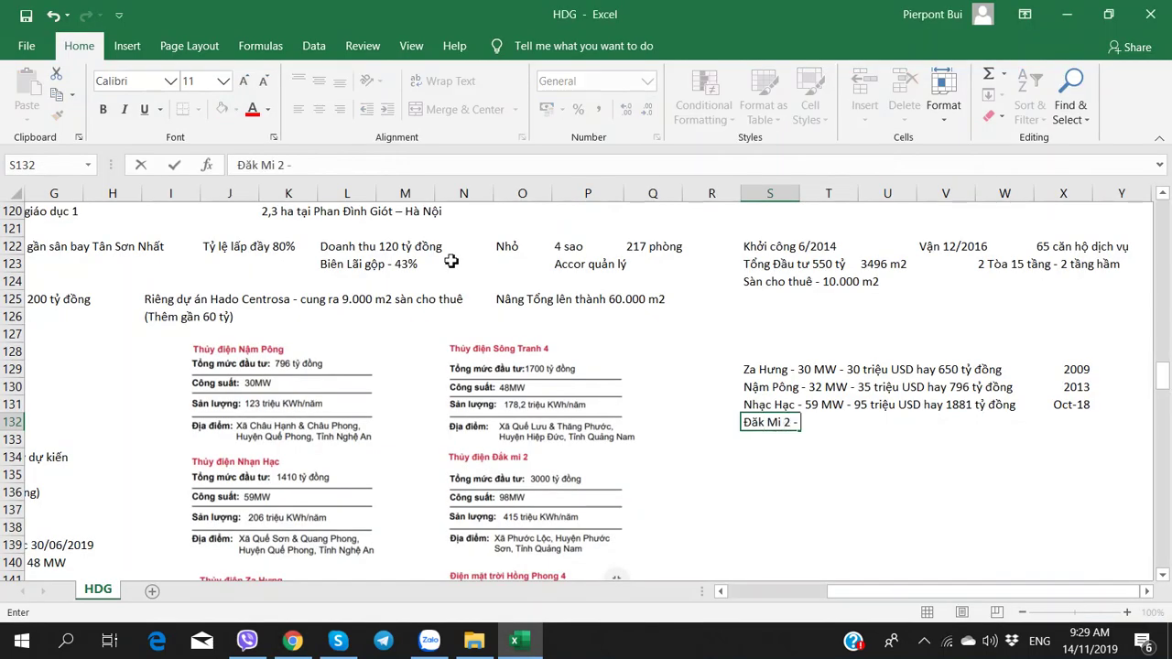
key("alt+Tab")
key("alt+Tab")
type("98 MW -")
- Check the Đăkmi 2 plant's investment in the Chrome prospectus and complete S132 in Excel with "136 triệu USD"
key("alt+Tab")
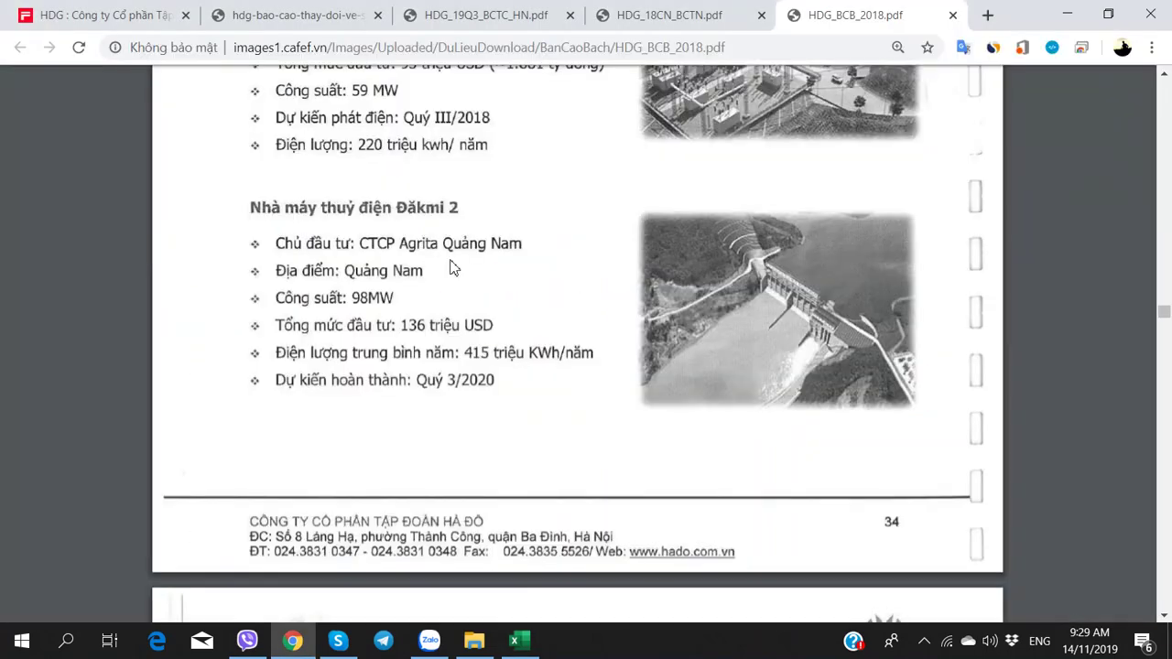
key("alt+Tab")
type("13")
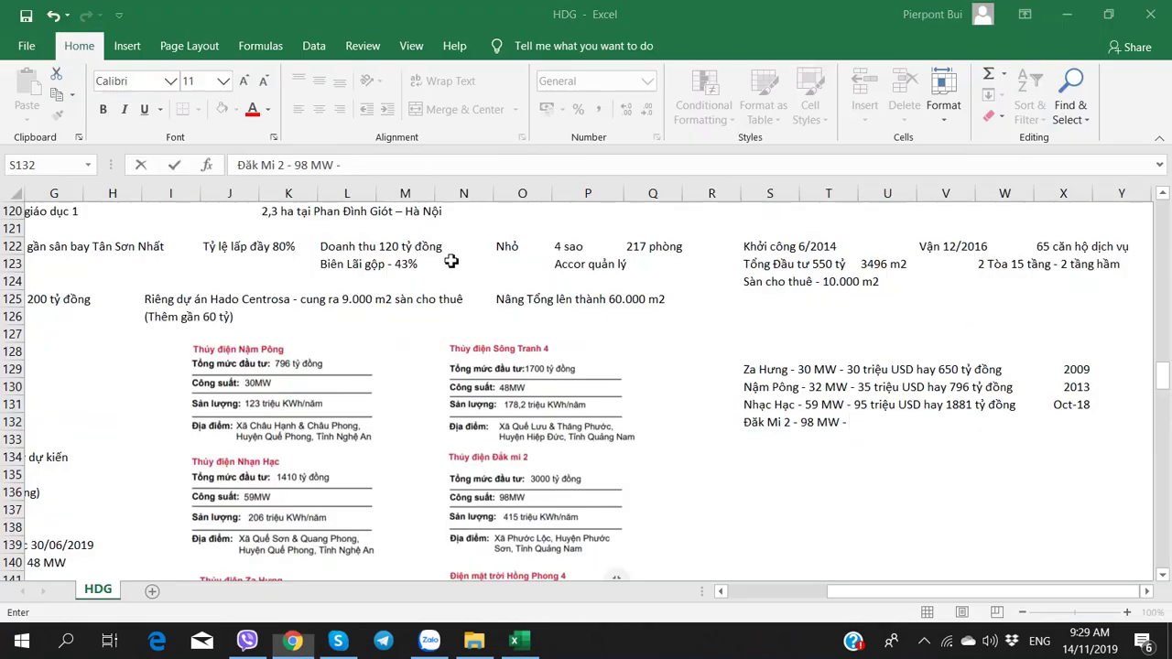
type("6 triệu Ú")
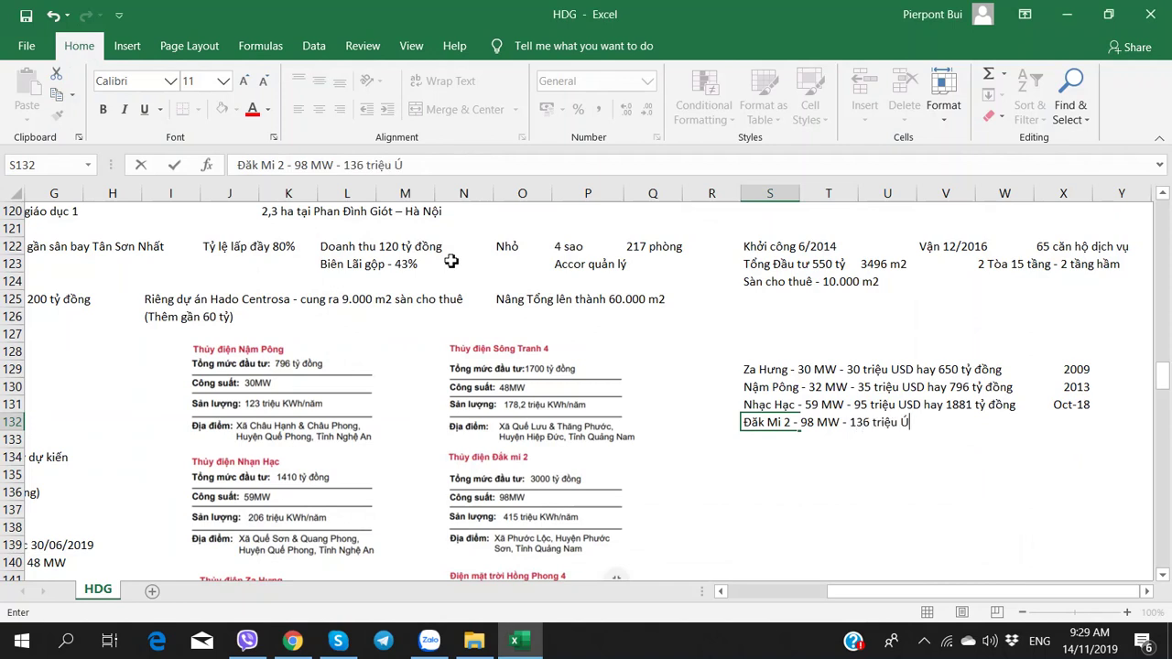
key("Right")
- Check the Đăkmi 2 plant's expected completion in the Chrome prospectus and enter "Quý 3/2020" in X132 in Excel
key("Right")
key("Right")
key("Right")
key("Left")
key("Left")
key("Left")
key("Left")
key("Up")
key("Down")
key("Right")
key("Up")
key("Down")
key("Right")
key("Right")
key("Right")
key("Right")
key("alt+Tab")
key("alt+Tab")
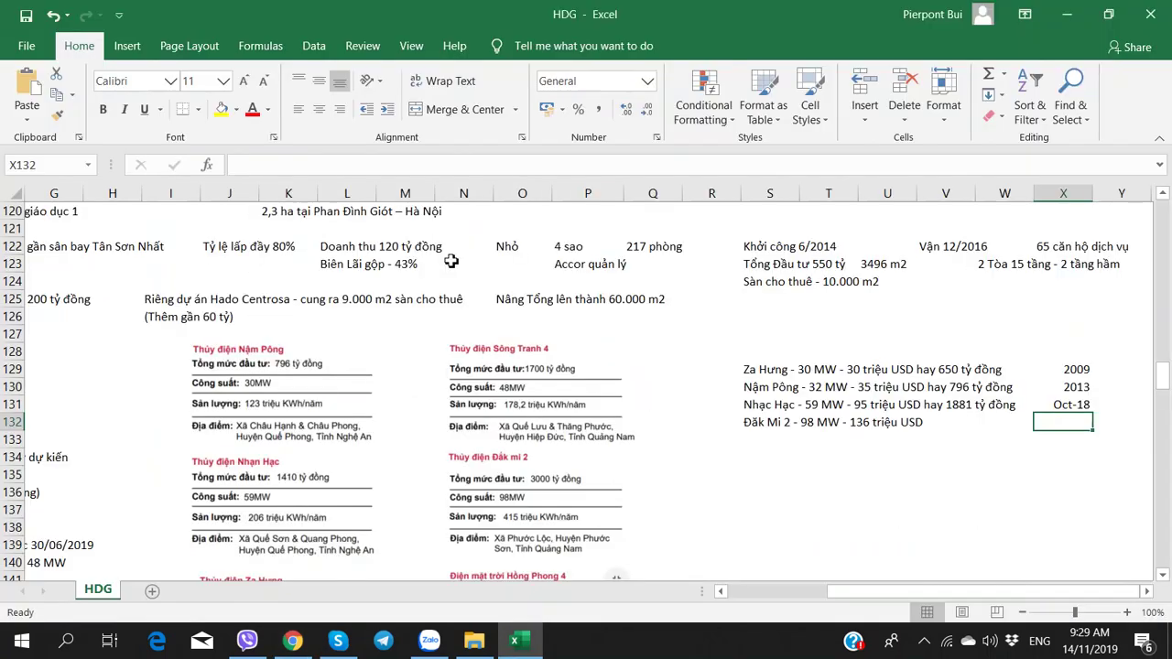
type("Q")
type("uy")
type(" 2/2020")
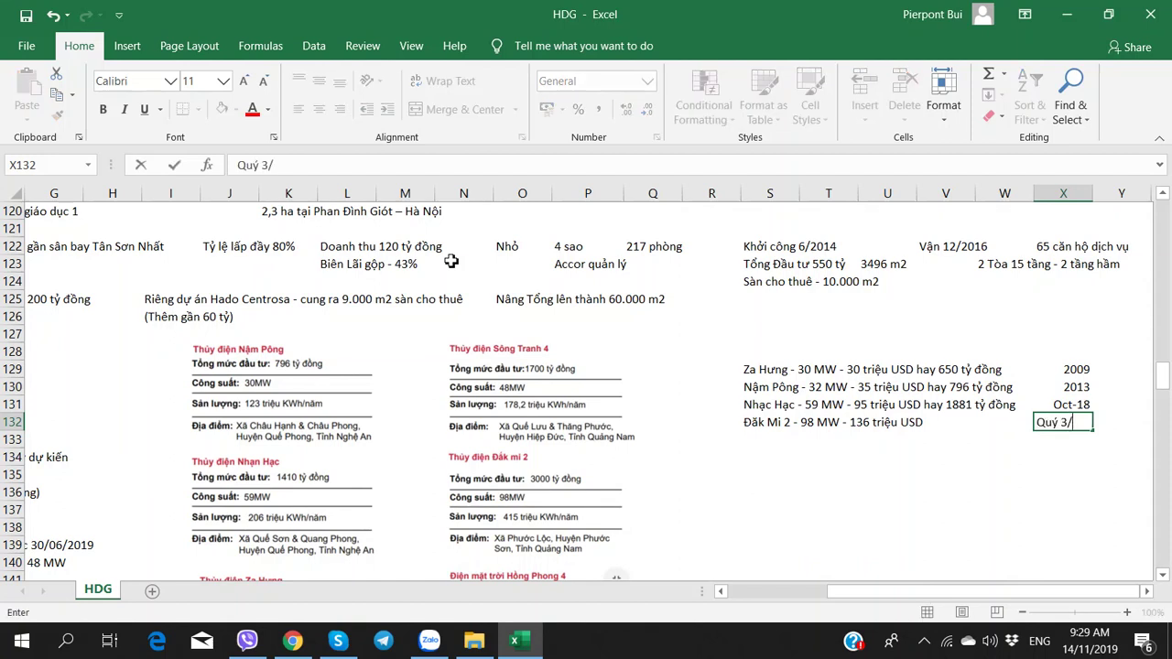
key("Return")
key("Left")
key("Left")
key("Left")
key("Left")
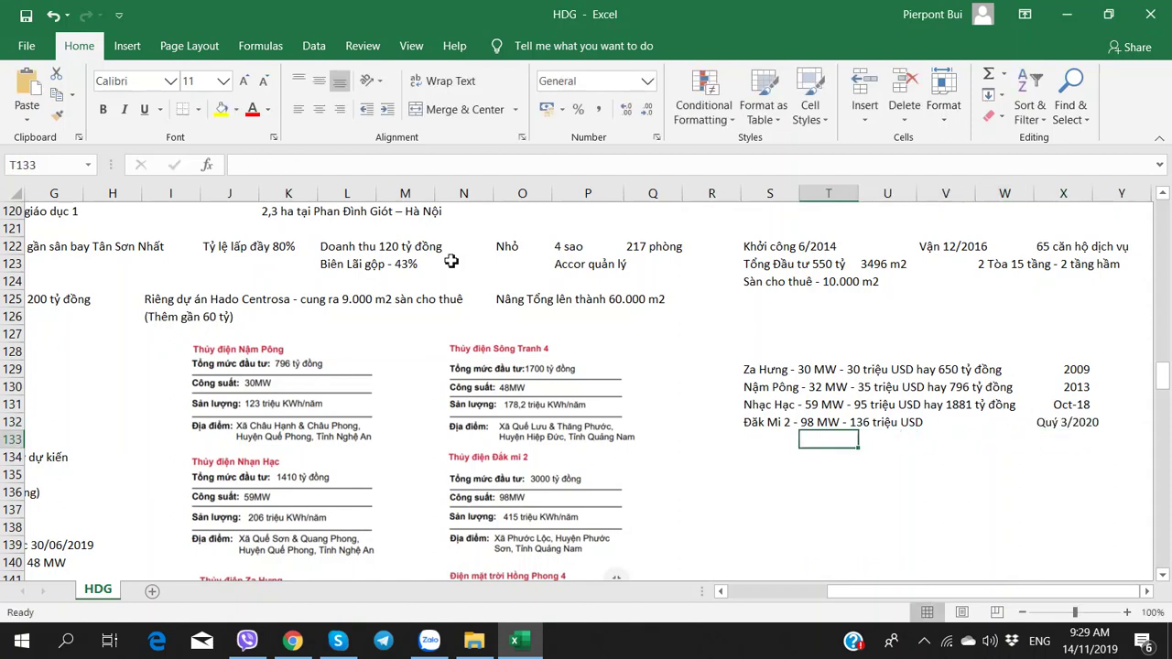
- Recheck the Đăkmi 2 plant in the Chrome prospectus and replace its completion date in X132 in Excel with 2021, following the energy notes
key("alt+Tab")
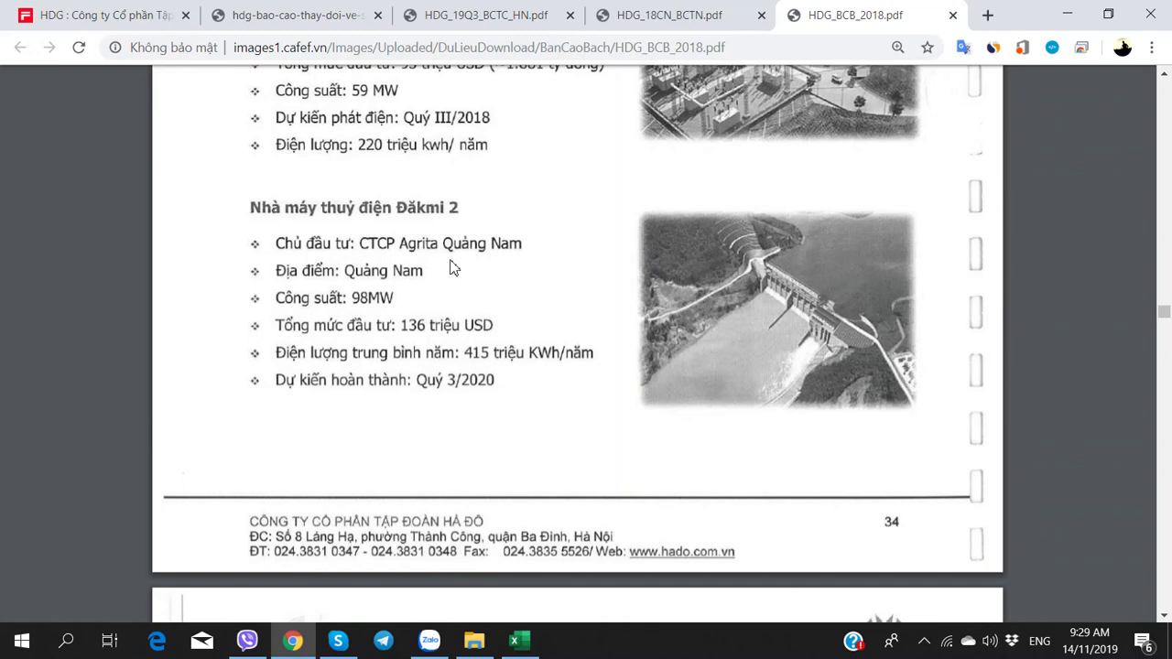
key("alt+Tab")
key("Up")
key("Right")
key("Right")
key("Right")
key("Right")
key("Delete")
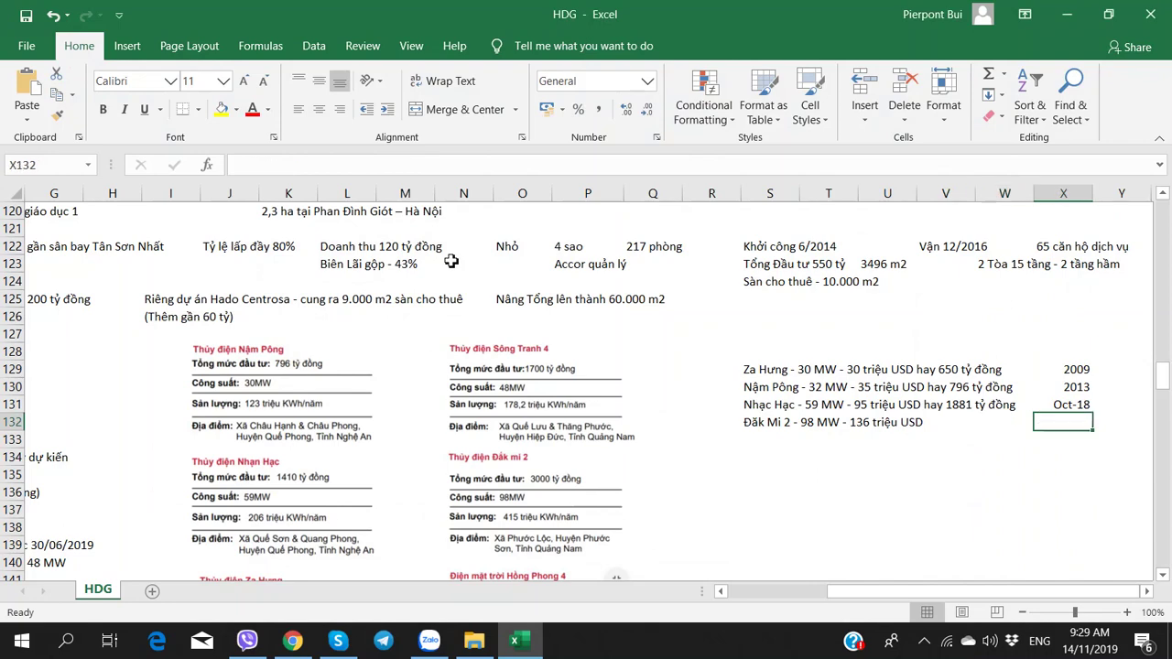
scroll(225, 522, "left", 3)
scroll(207, 458, "down", 3)
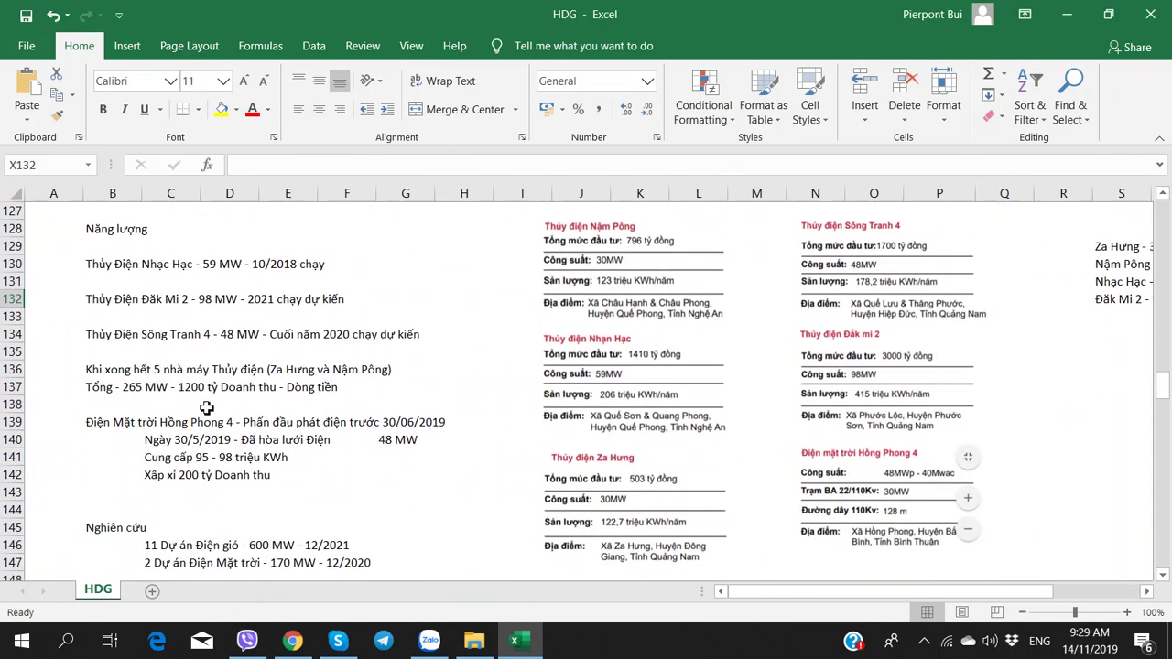
scroll(700, 346, "right", 3)
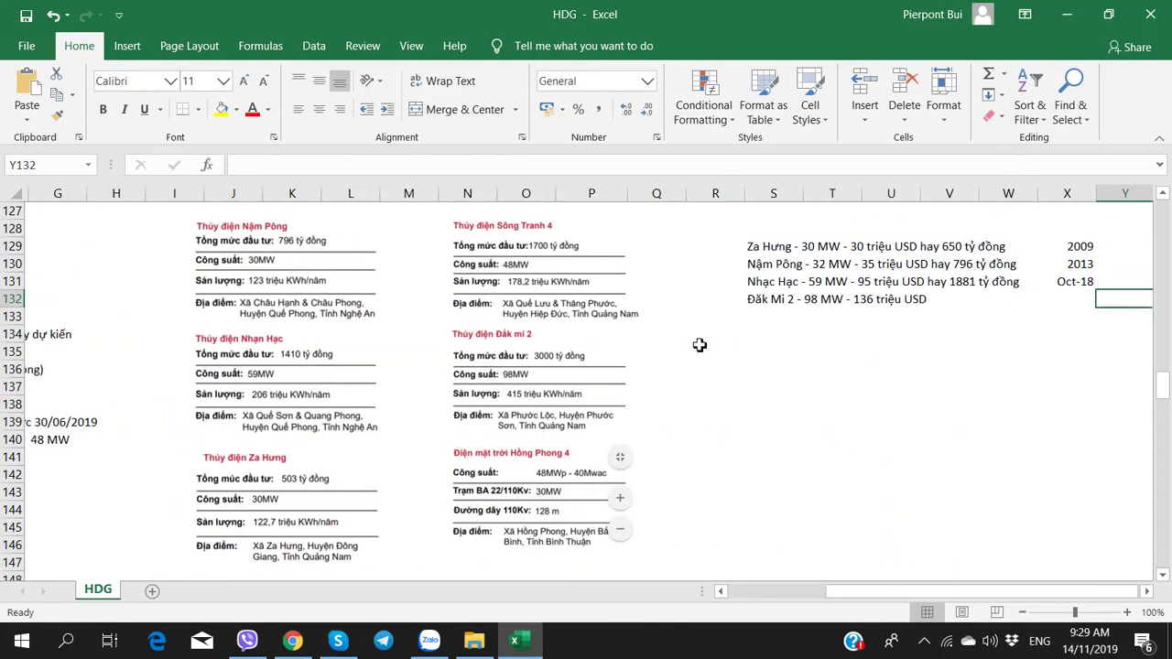
type("2021")
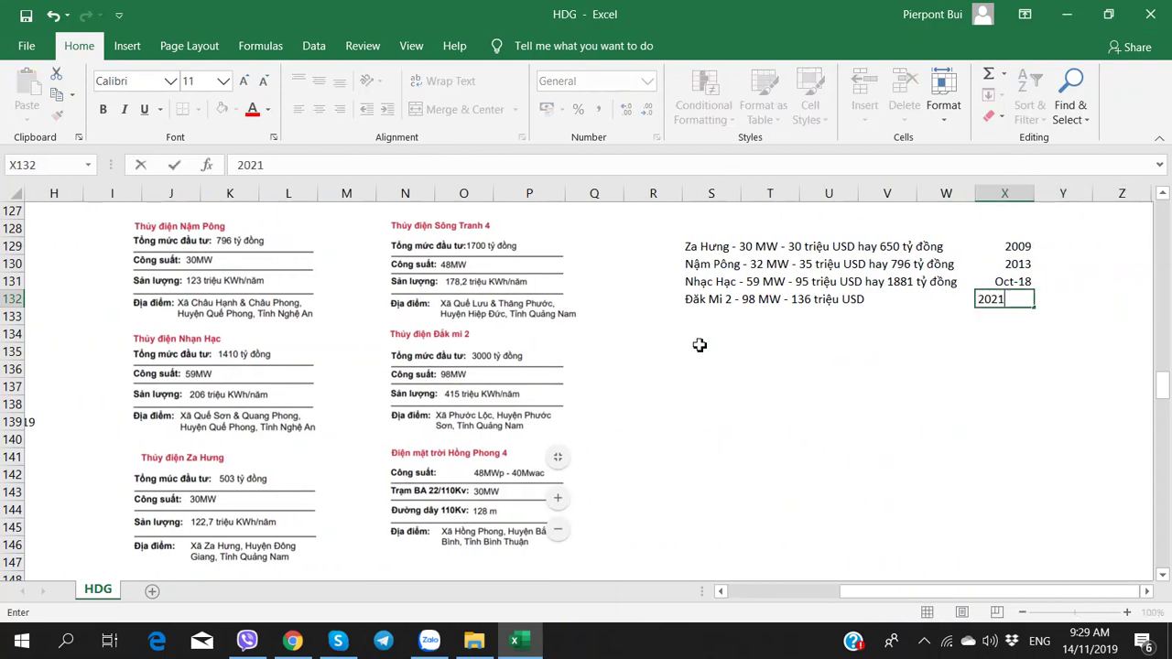
key("Return")
- Find the Sông Tranh 4 plant in the Chrome prospectus and start its entry in S133 in Excel with "Sông Trang 4 -"
key("alt+Tab")
scroll(754, 353, "down", 8)
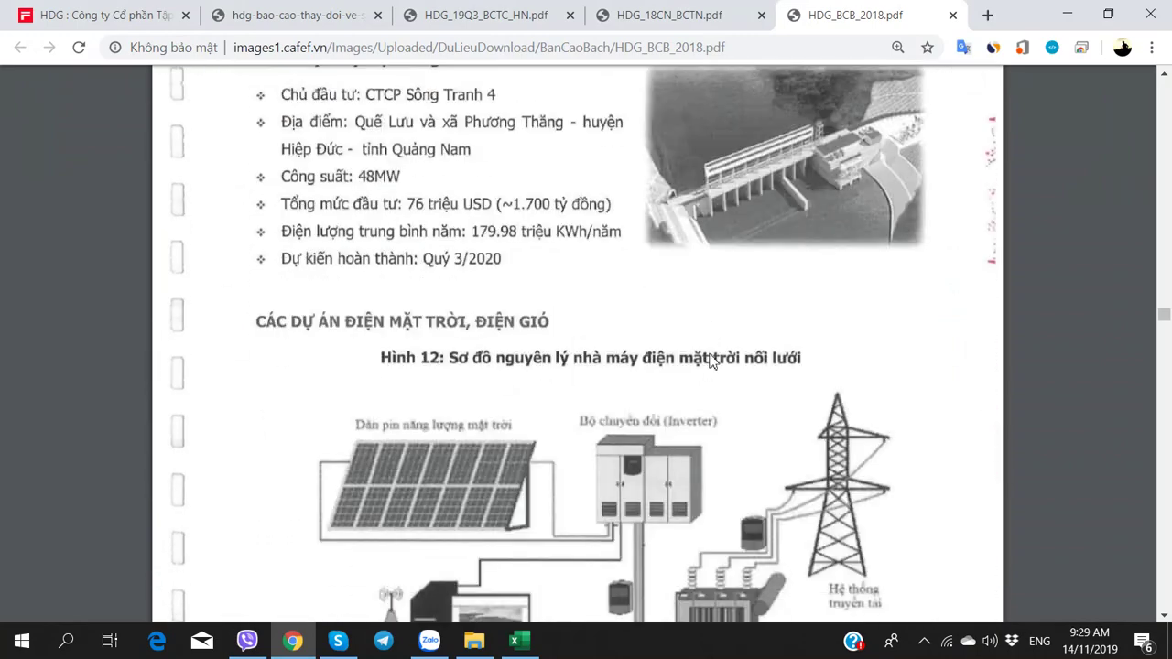
scroll(703, 352, "up", 3)
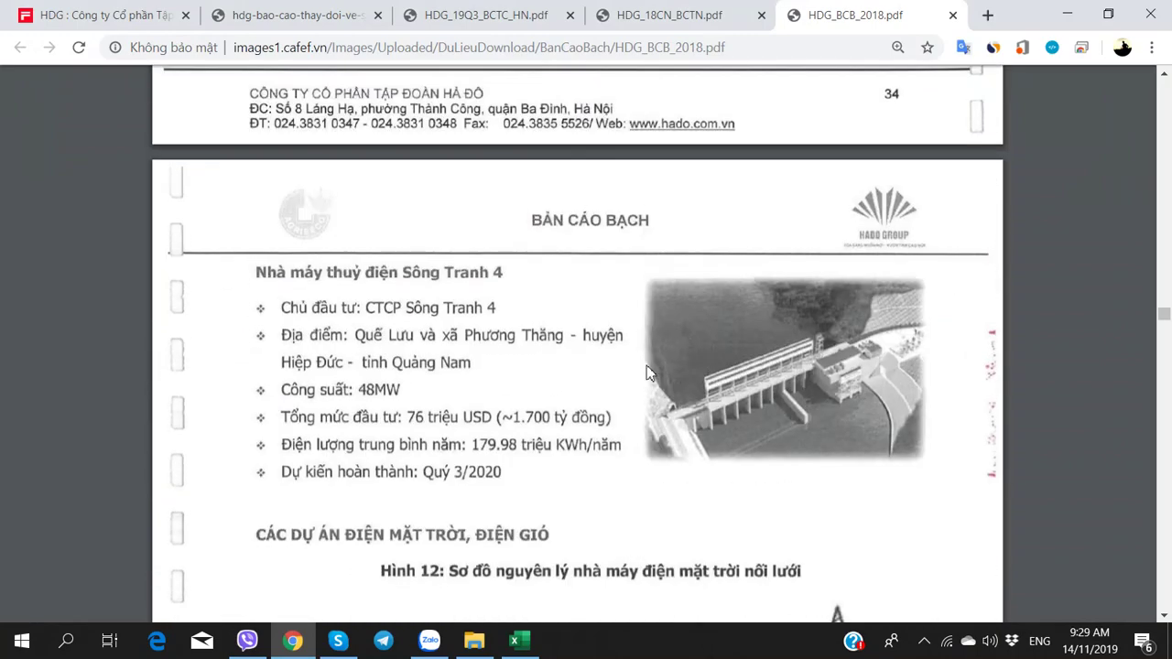
key("alt+Tab")
left_click(688, 320)
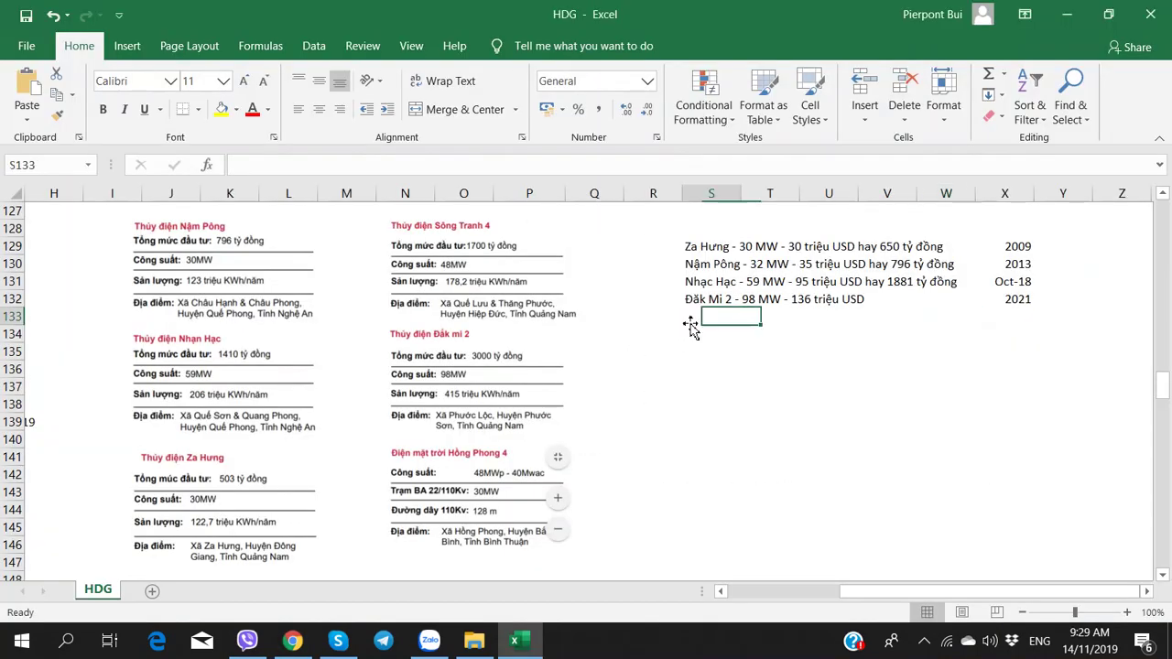
type("Sông")
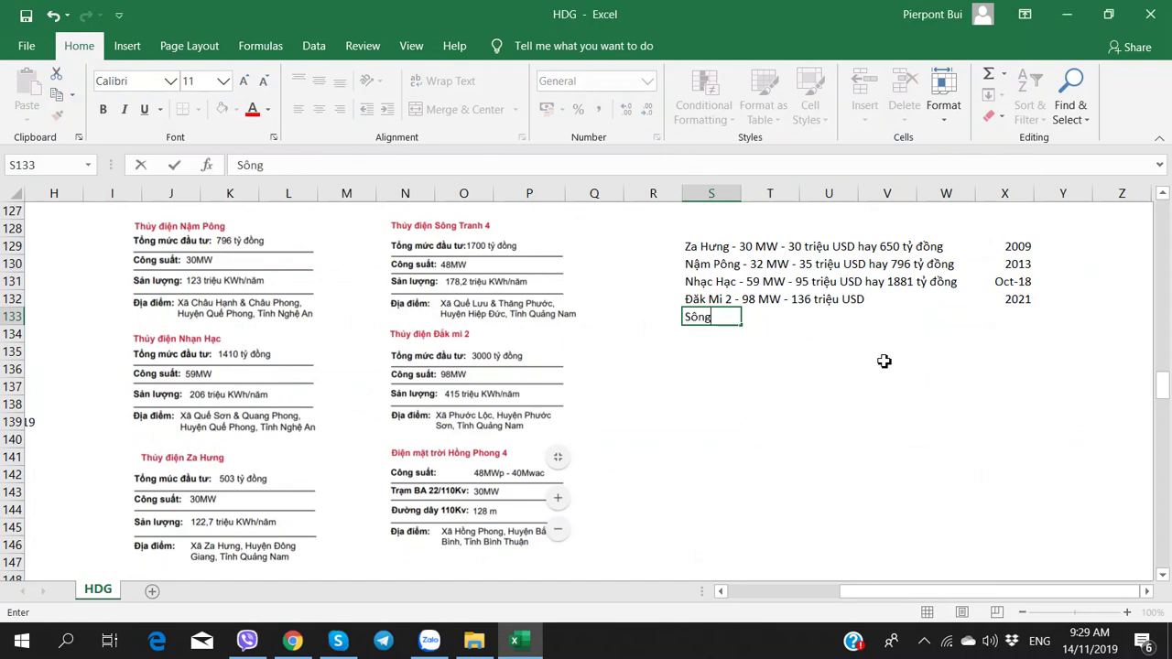
type(" Trang 4")
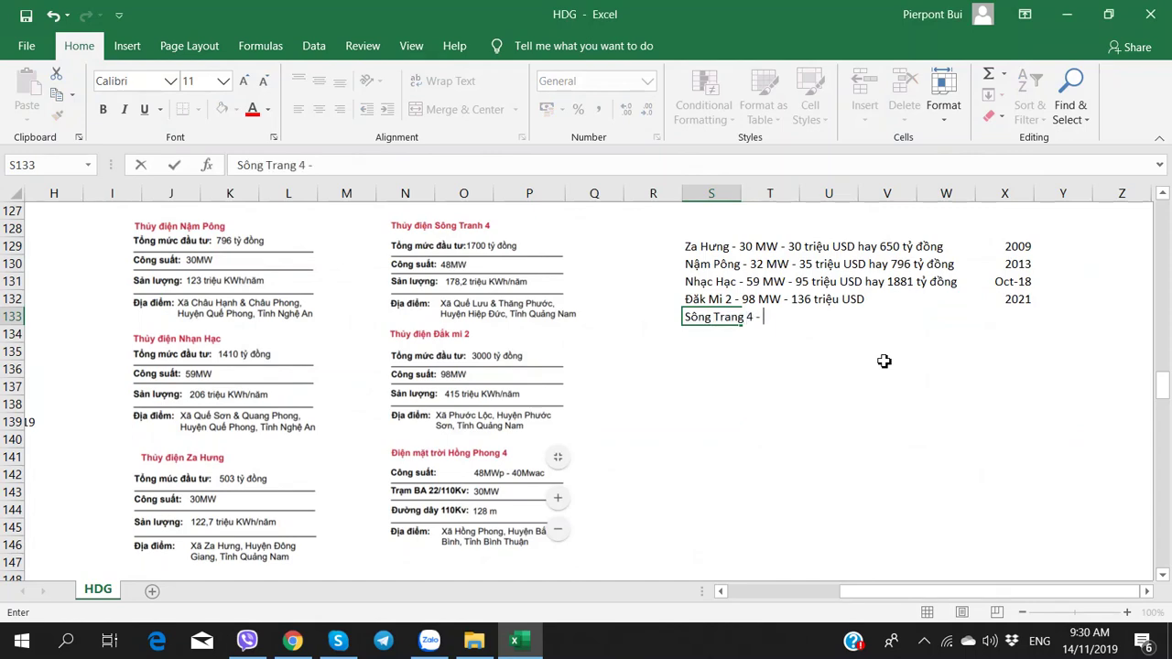
type(" -")
- Check the Sông Tranh 4 plant's capacity and investment in the Chrome prospectus and complete S133 in Excel with "48 MW - 76 triệu USD"
key("alt+Tab")
key("alt+Tab")
type("48 MW -")
key("alt+Tab")
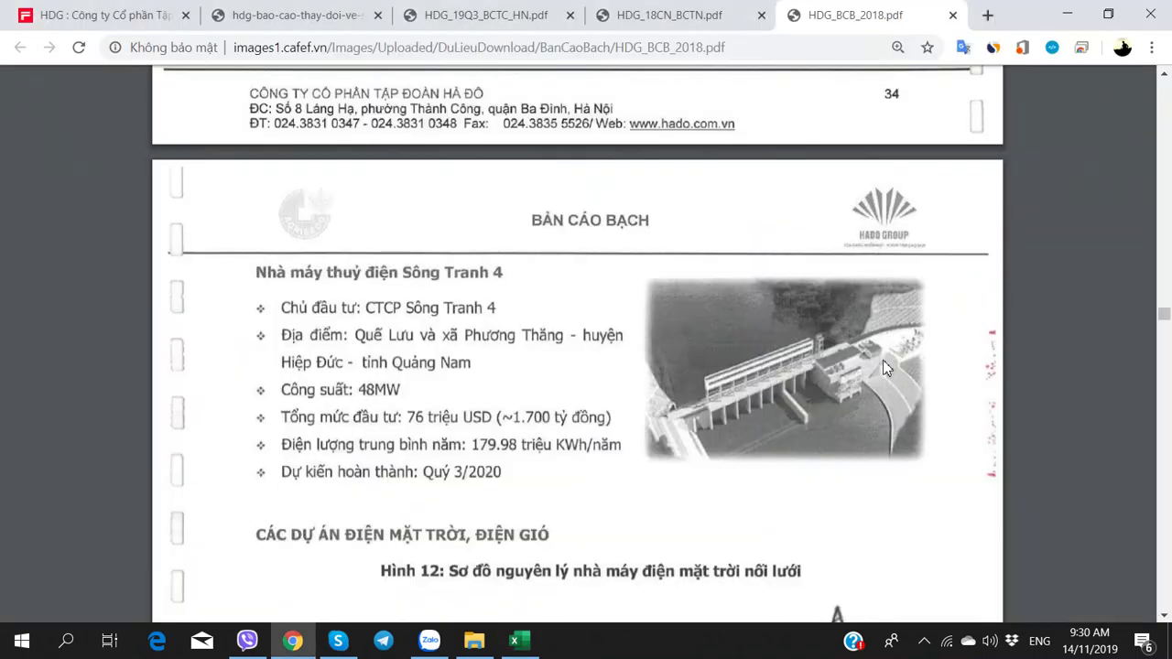
key("alt+Tab")
type("76 triệu USD")
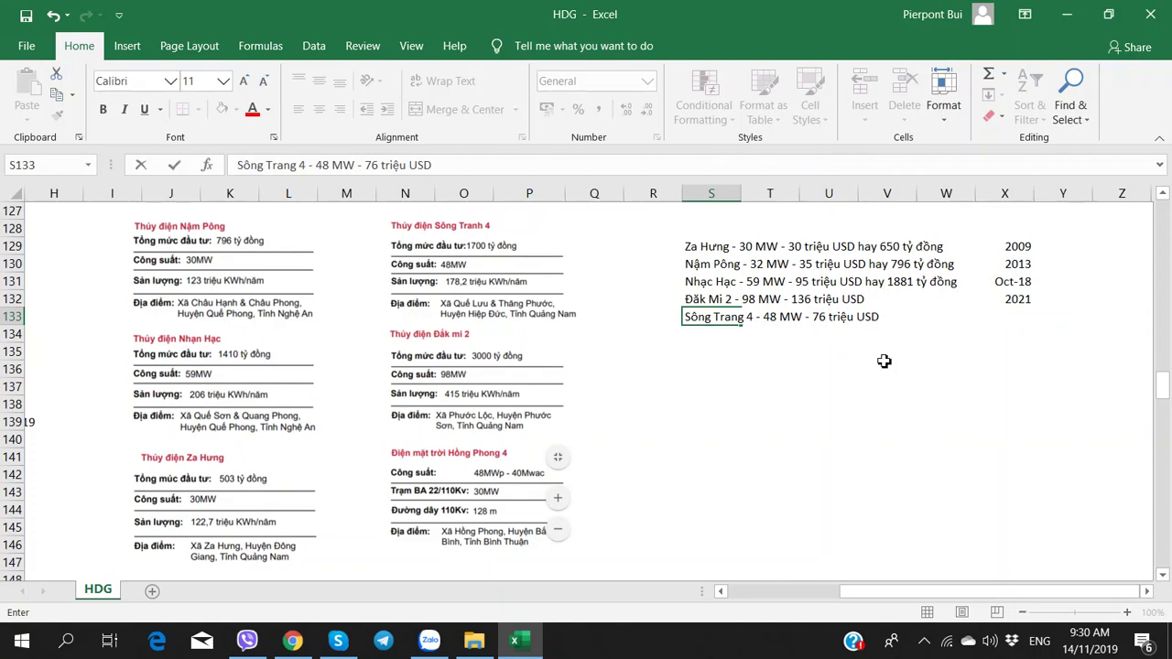
- Check the Sông Tranh 4 plant's expected completion in the Chrome prospectus and enter "Quý 3/2020" in X133 in Excel
key("Right")
key("Right")
key("Right")
key("Right")
key("Right")
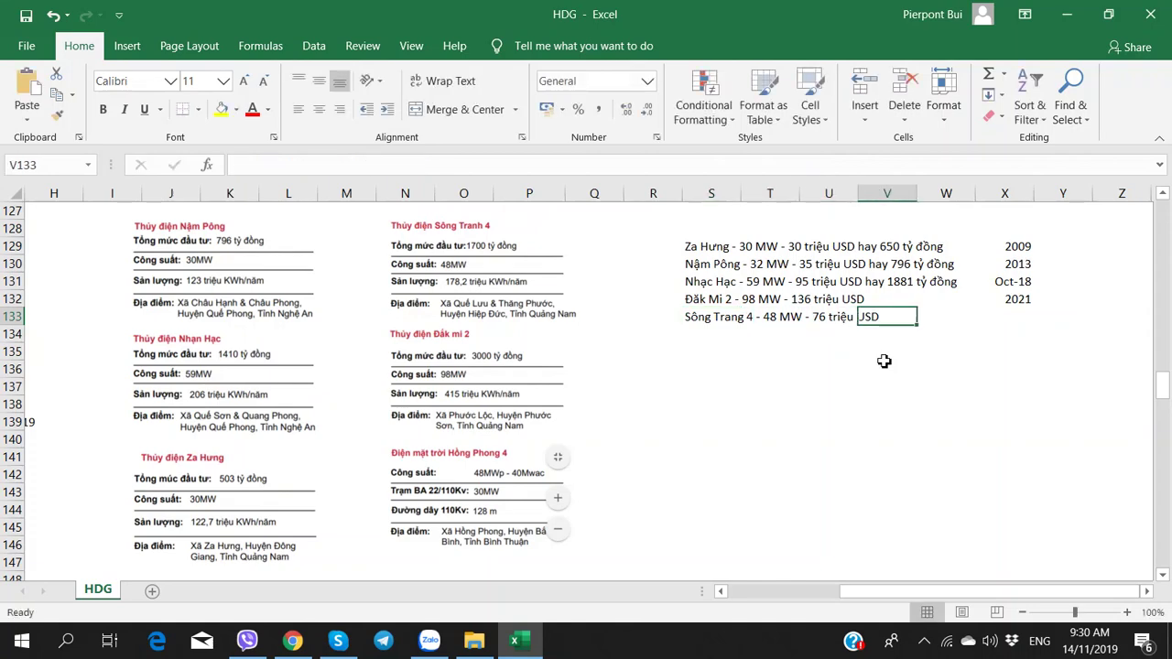
key("alt+Tab")
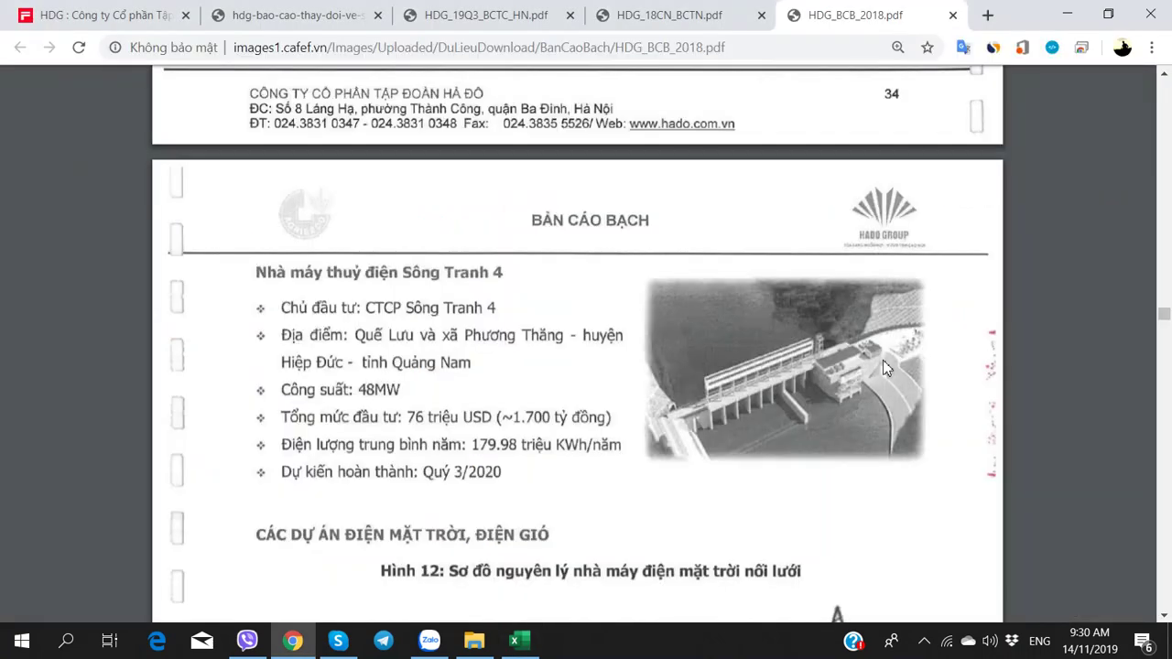
key("alt+Tab")
type("3")
key("alt+Tab")
key("alt+Tab")
key("BackSpace")
type("Qu")
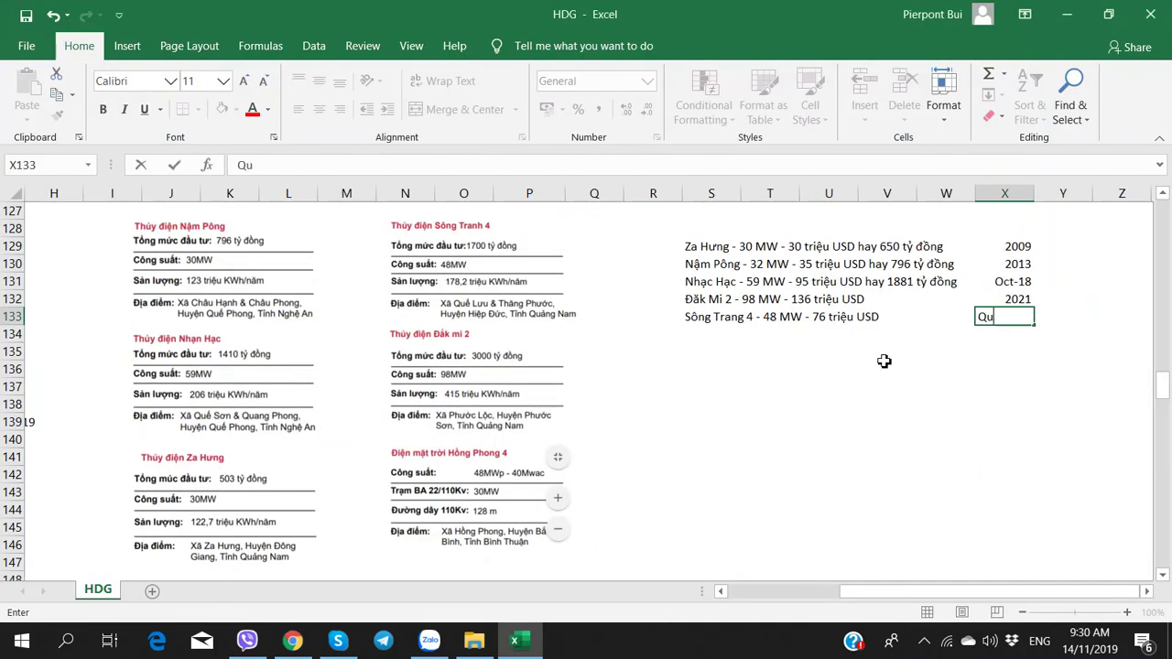
type("ý 3/202")
key("ctrl+Return")
key("F2")
type("0")
key("ctrl+Return")
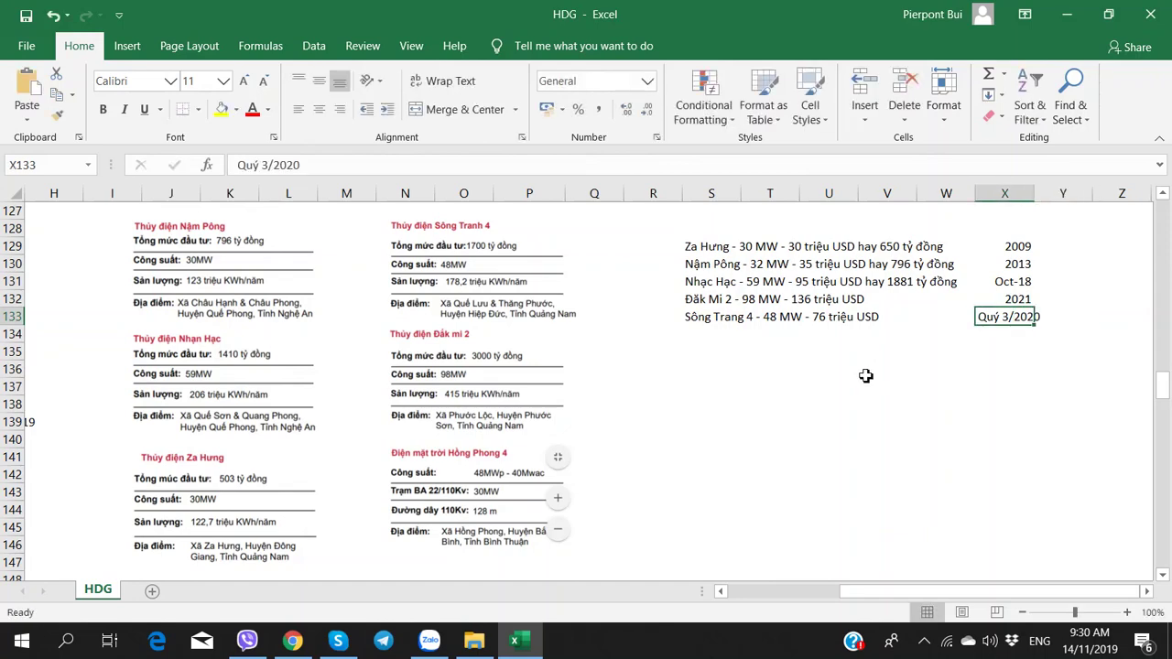
- Recheck the Sông Tranh 4 plant's expected completion in the Chrome prospectus and set X133 in Excel to "Cuối 2020"
key("alt+Tab")
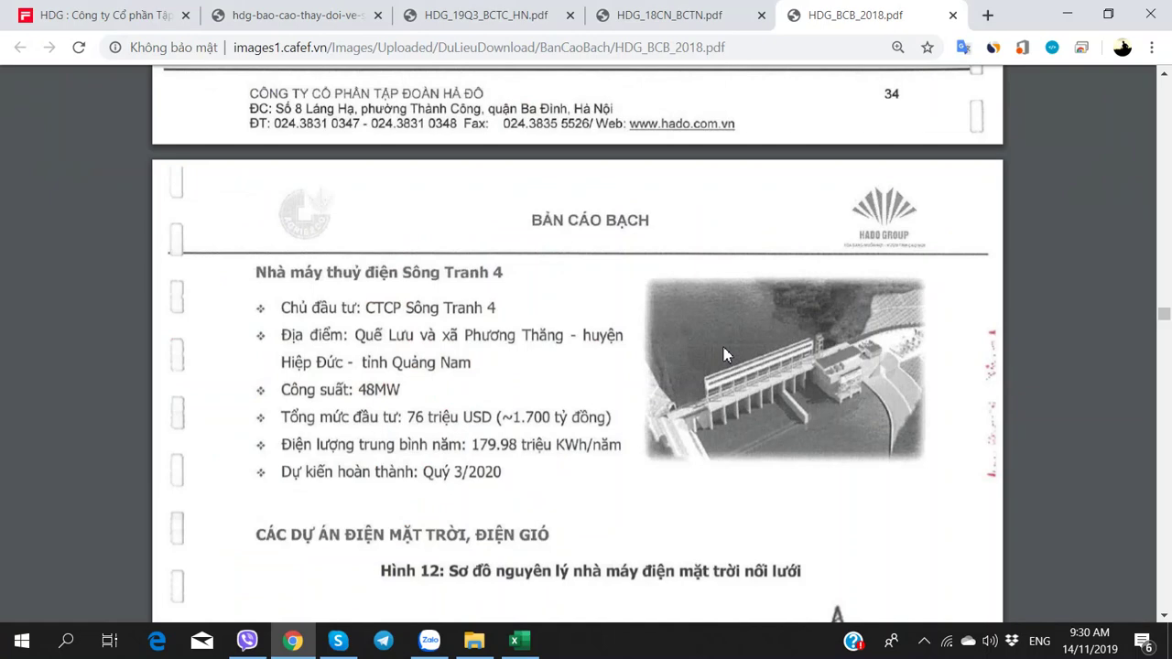
key("alt+Tab")
type("Cuôi 2020")
key("Return")
key("Up")
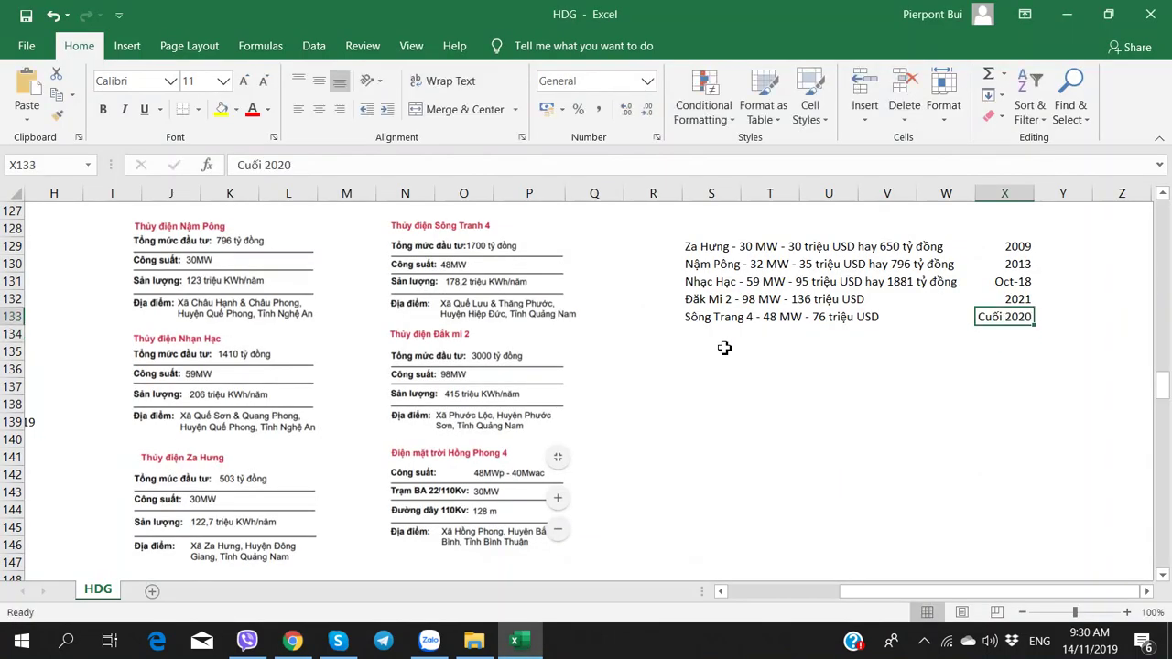
- Find the Hồng Phong 4 solar project in the Chrome prospectus and enter "Hồng Phong 4" in S134 in Excel
key("Down")
key("Left")
key("Left")
key("Left")
key("Left")
key("Down")
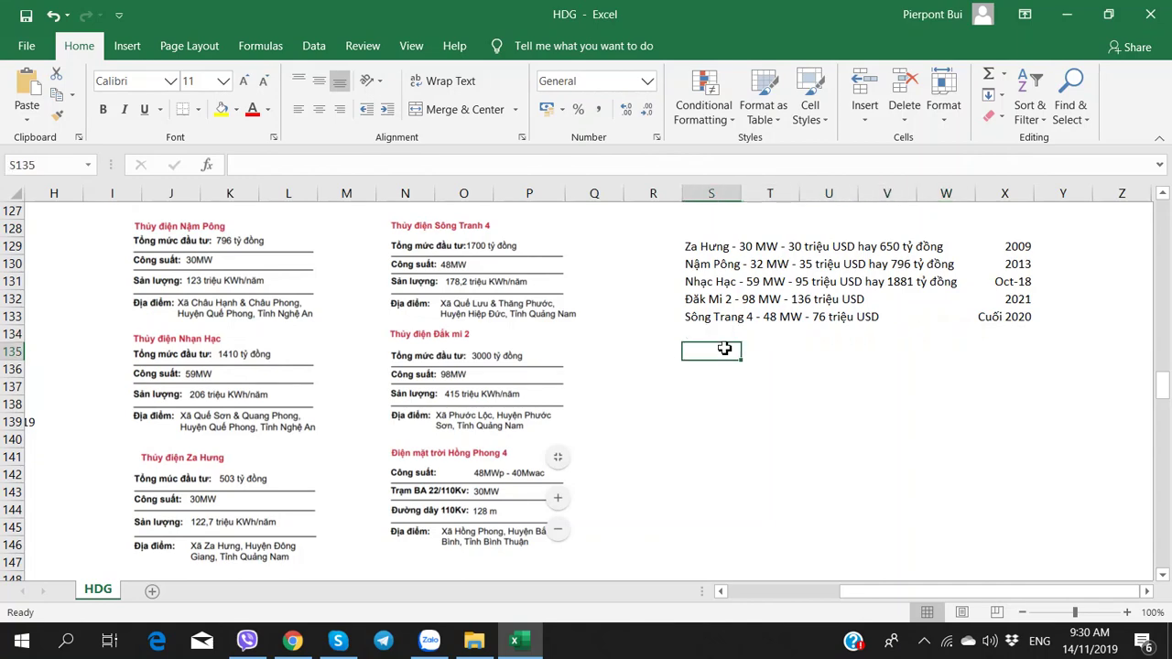
key("alt+Tab")
scroll(525, 462, "down", 10)
scroll(524, 462, "up", 2)
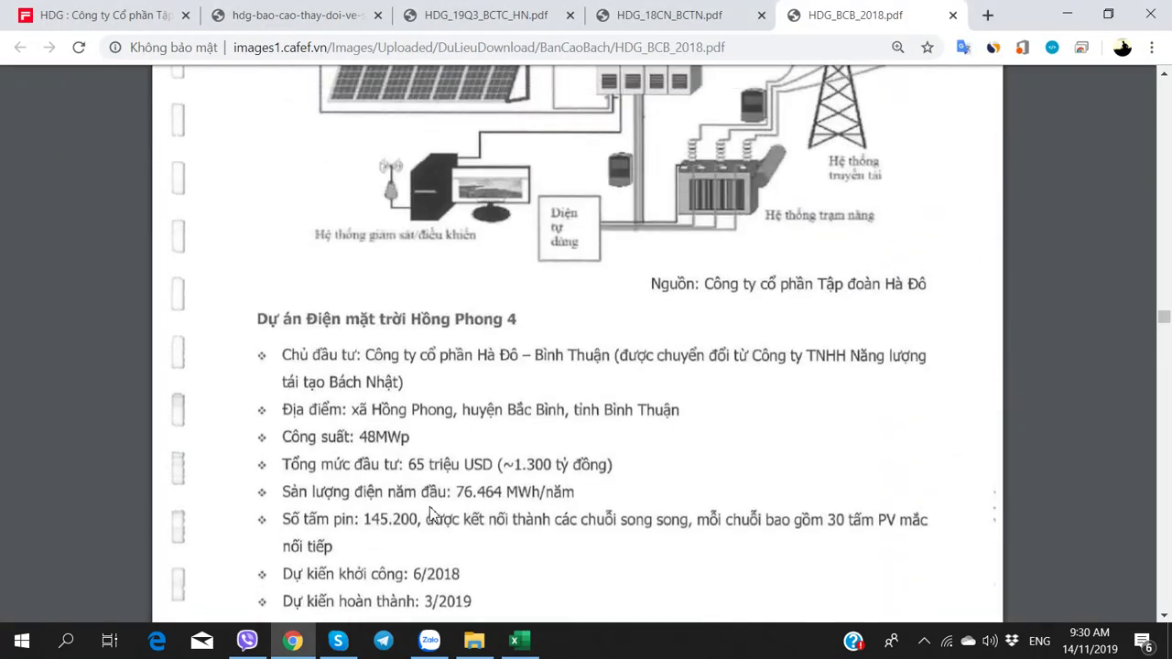
key("alt+Tab")
key("Up")
type("Hồng")
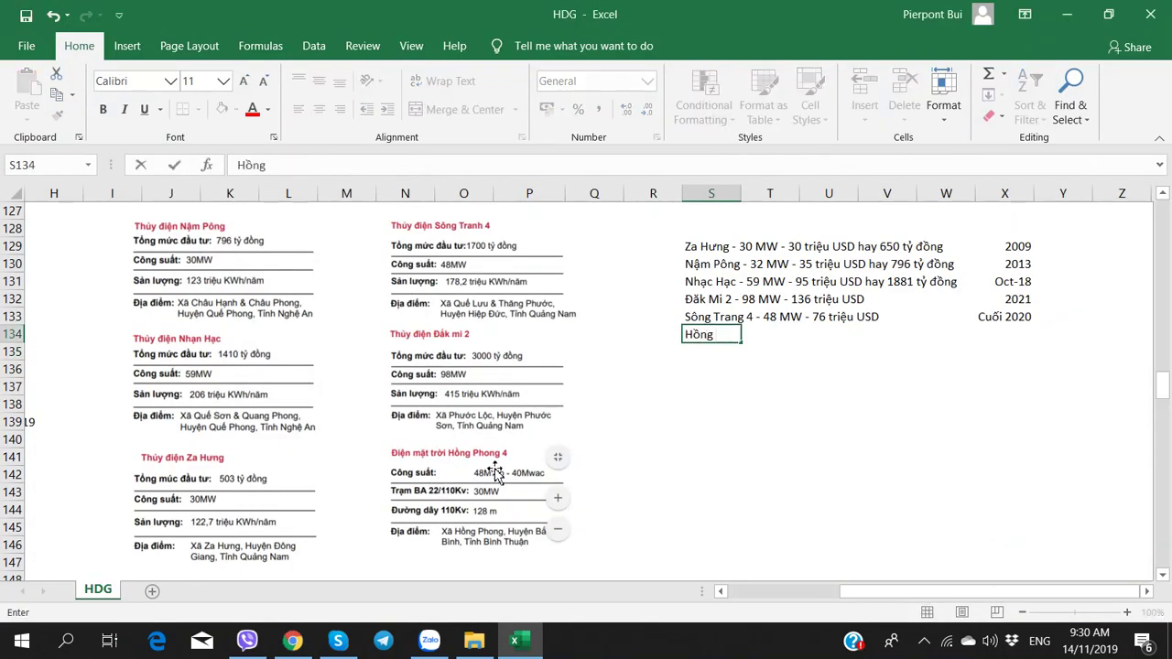
type(" Phong 4")
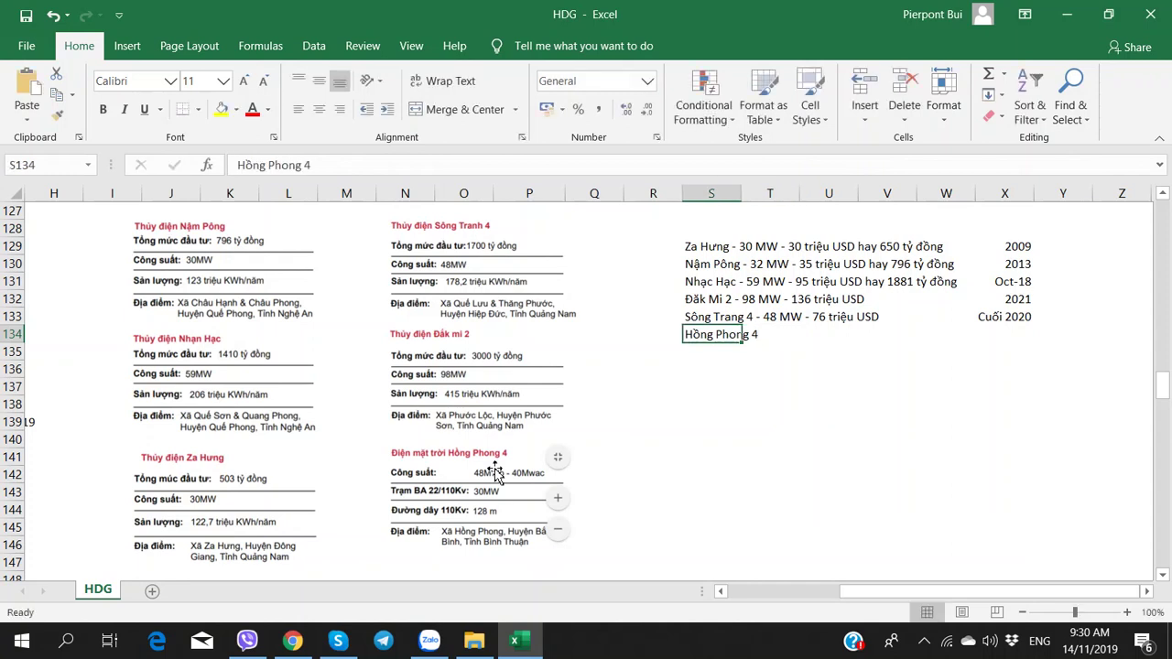
- Correct the plant name in S133 to "Sông Tranh 4"
key("Up")
key("F2")
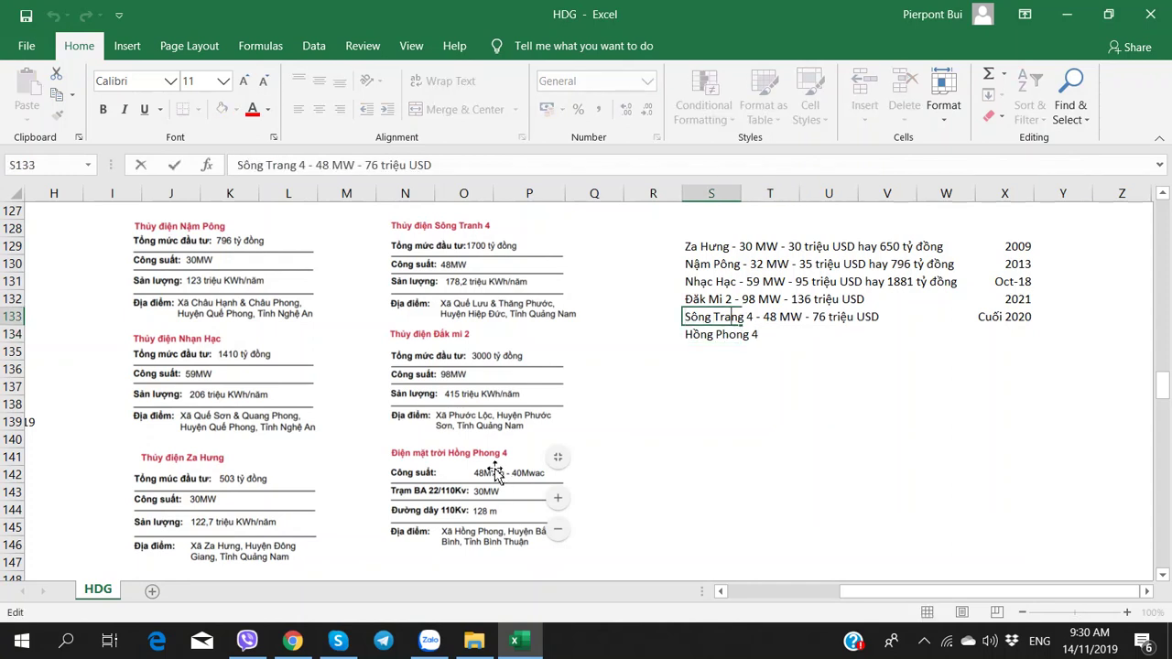
key("BackSpace")
type("h")
key("Return")
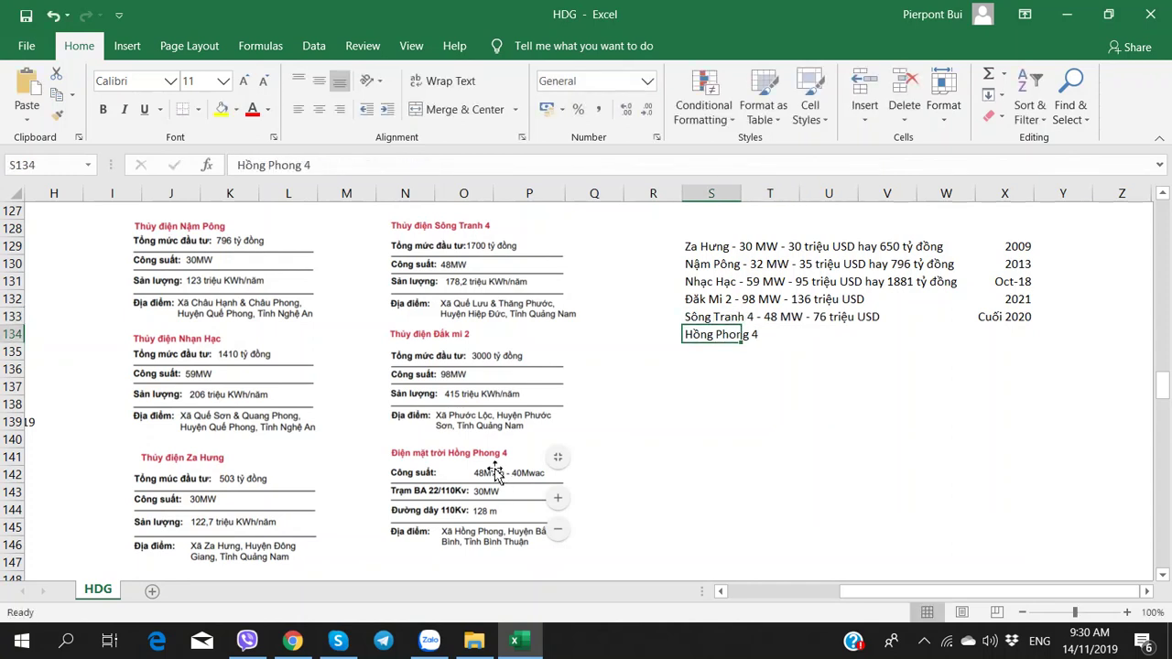
- Check the Hồng Phong 4 project's capacity and investment in the Chrome prospectus and extend S134 in Excel with "- 48 MW - 65 triệu USD"
key("F2")
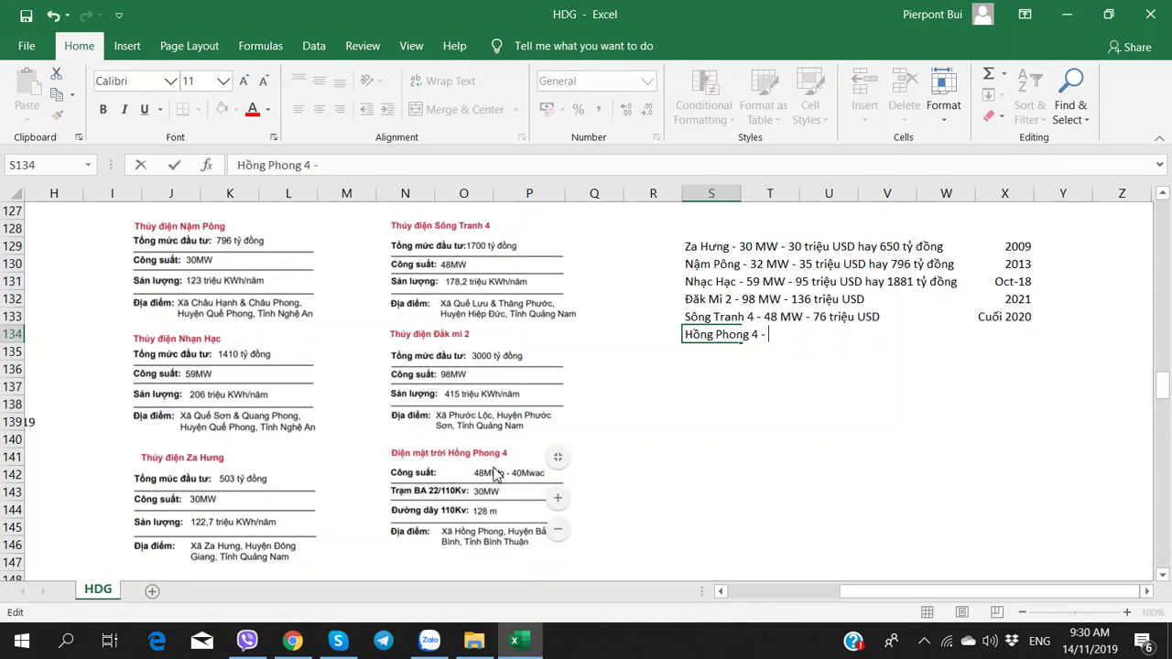
key("alt+Tab")
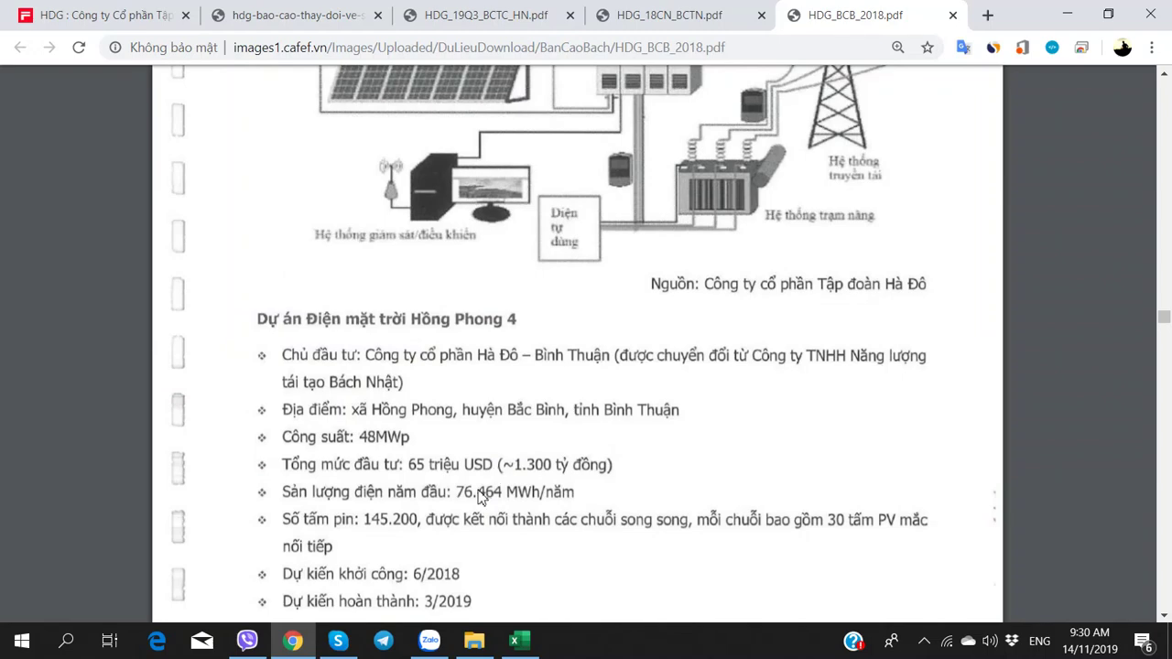
key("alt+Tab")
type("8 MW -")
key("alt+Tab")
key("alt+Tab")
type("65 ")
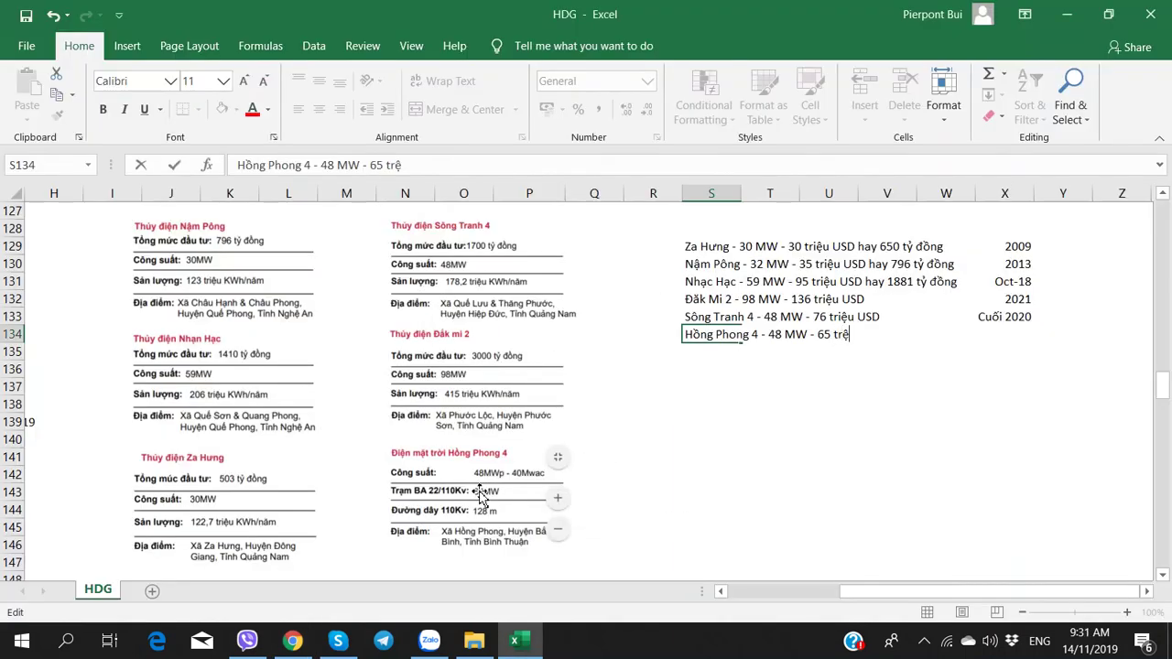
type("triệu USD")
- Compare the Sông Tranh 4 hydropower and Hồng Phong 4 solar project details in the Chrome prospectus
key("alt+Tab")
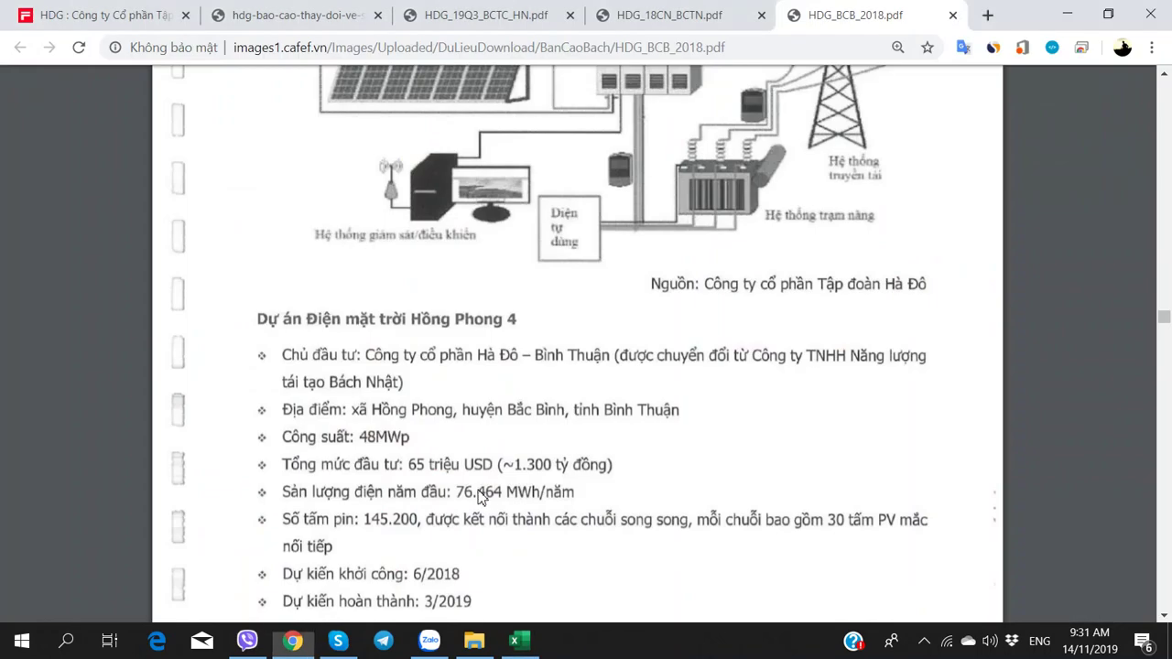
scroll(480, 496, "up", 6)
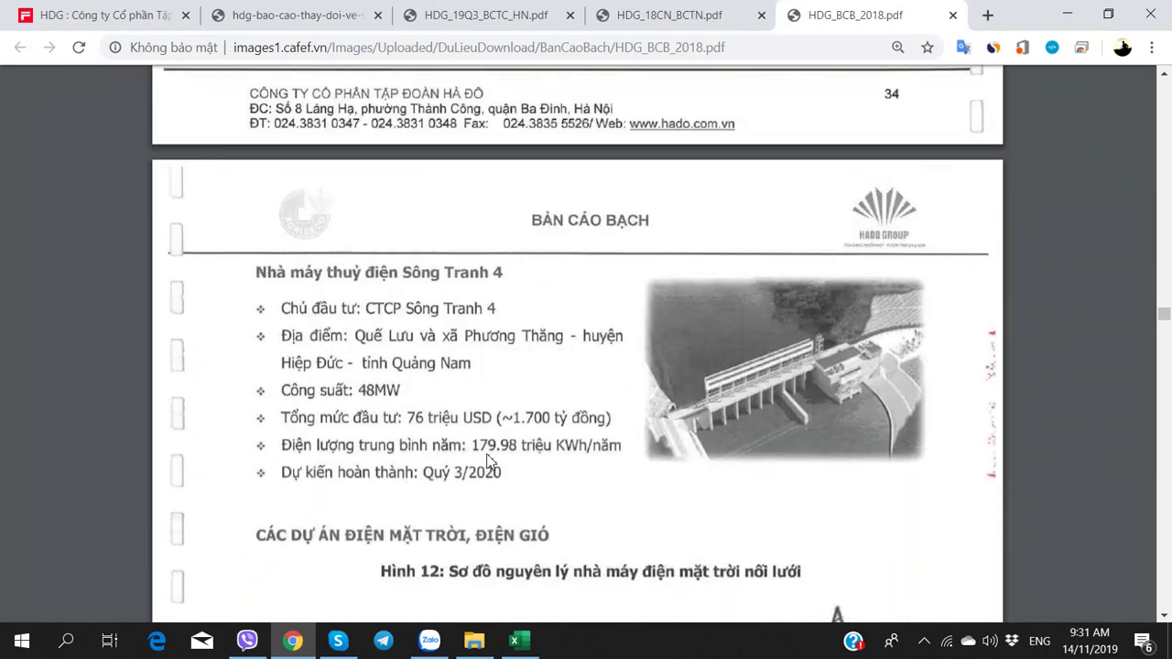
scroll(394, 412, "down", 2)
scroll(391, 415, "down", 4)
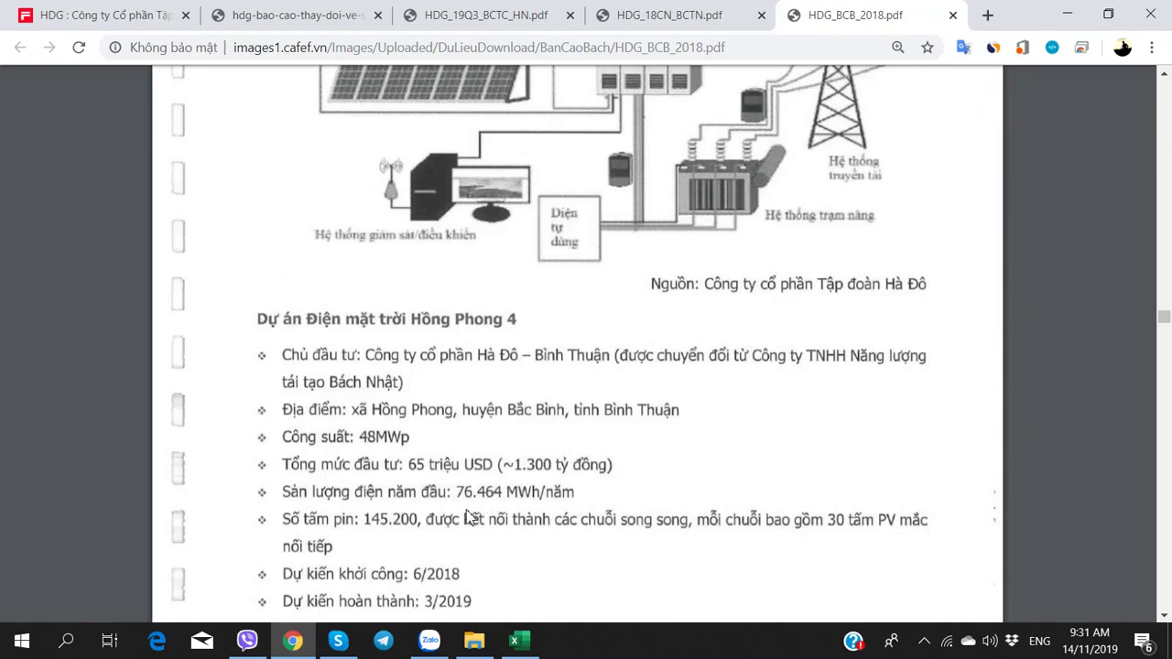
scroll(469, 519, "up", 4)
scroll(484, 503, "down", 6)
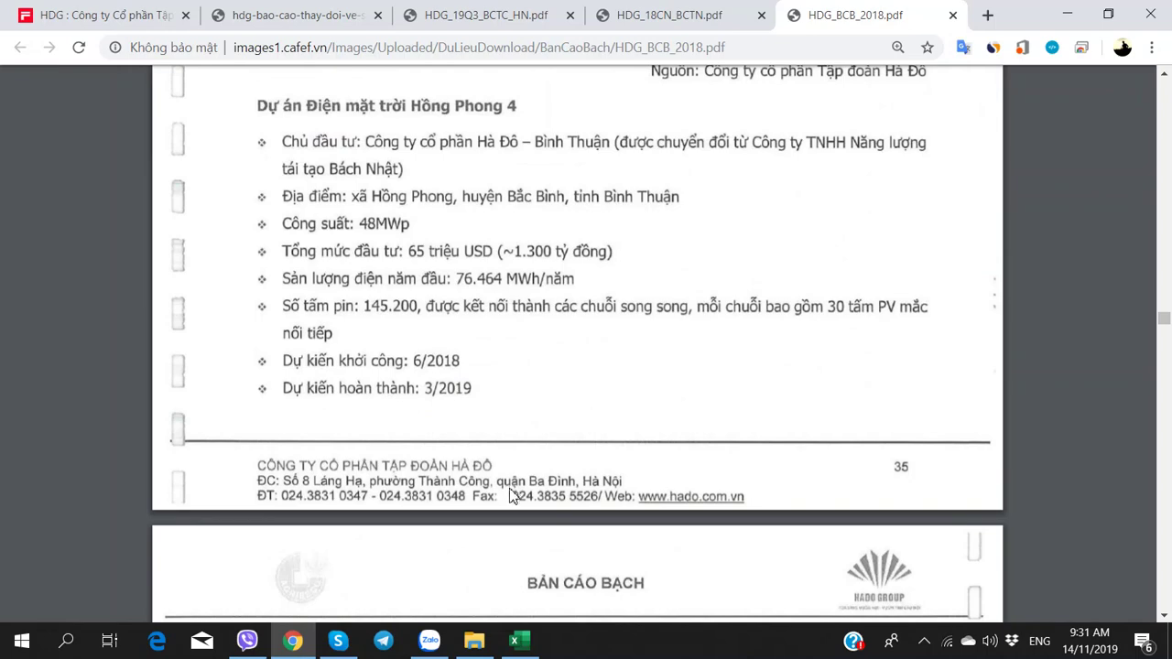
- Select Hồng Phong 4's completion-date cell X134 in Excel and check the project's expected completion date in the Chrome prospectus
key("alt+Tab")
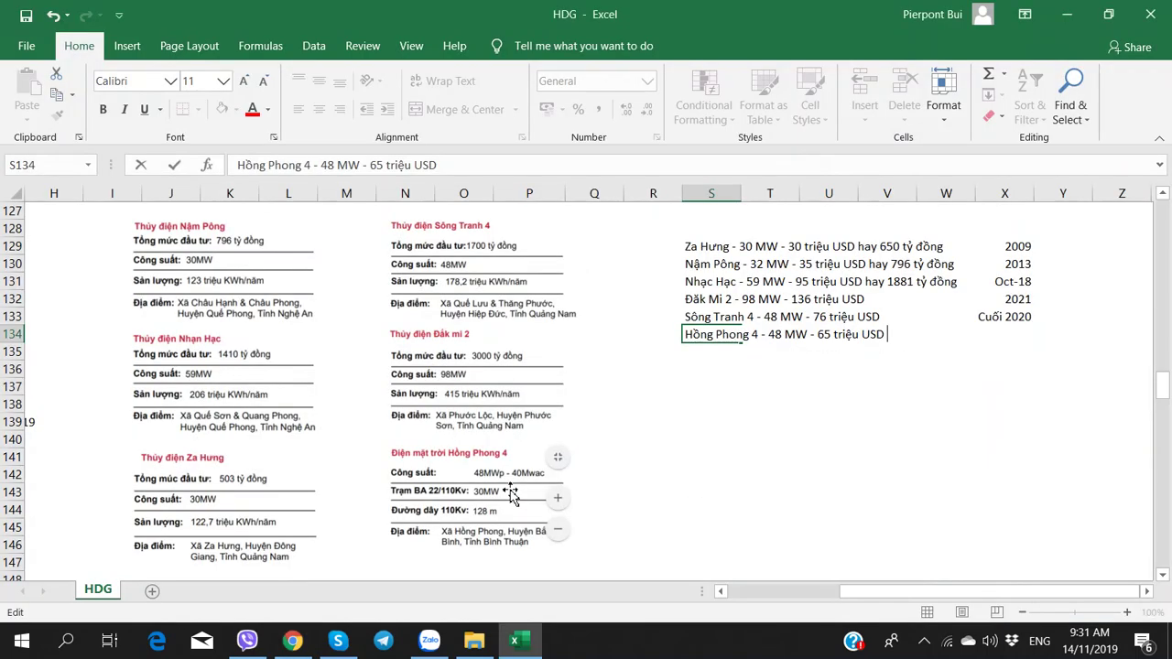
key("Tab")
key("Tab")
key("Tab")
key("Tab")
key("Tab")
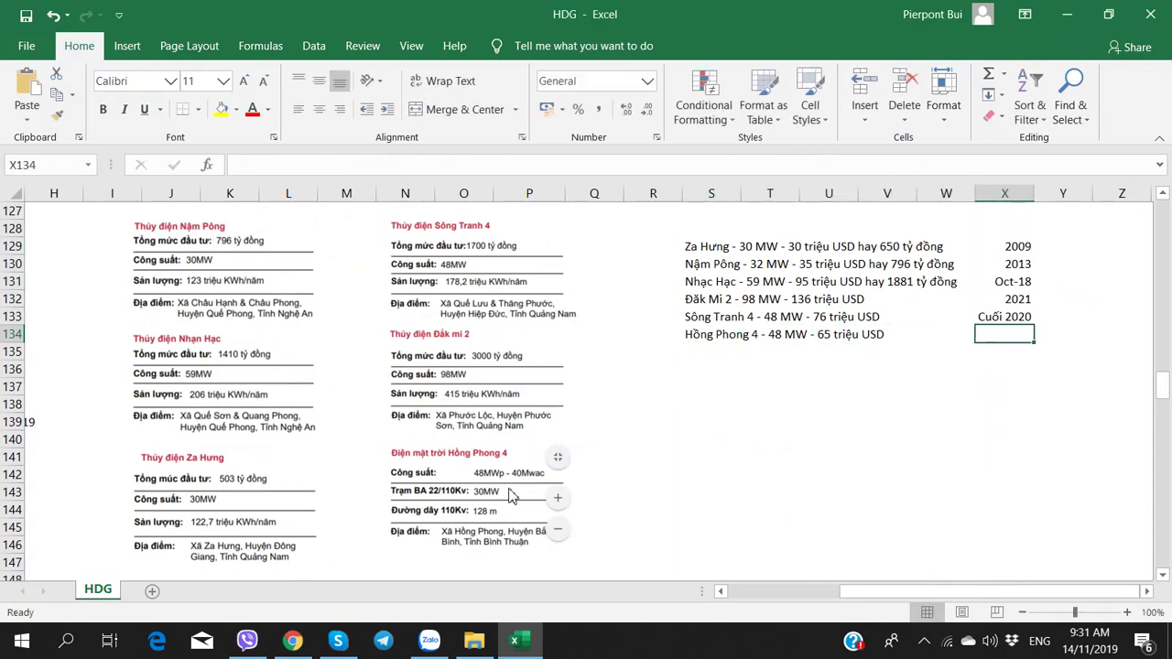
key("alt+Tab")
key("alt+Tab")
key("alt+Tab")
key("alt+Tab")
key("alt+Tab")
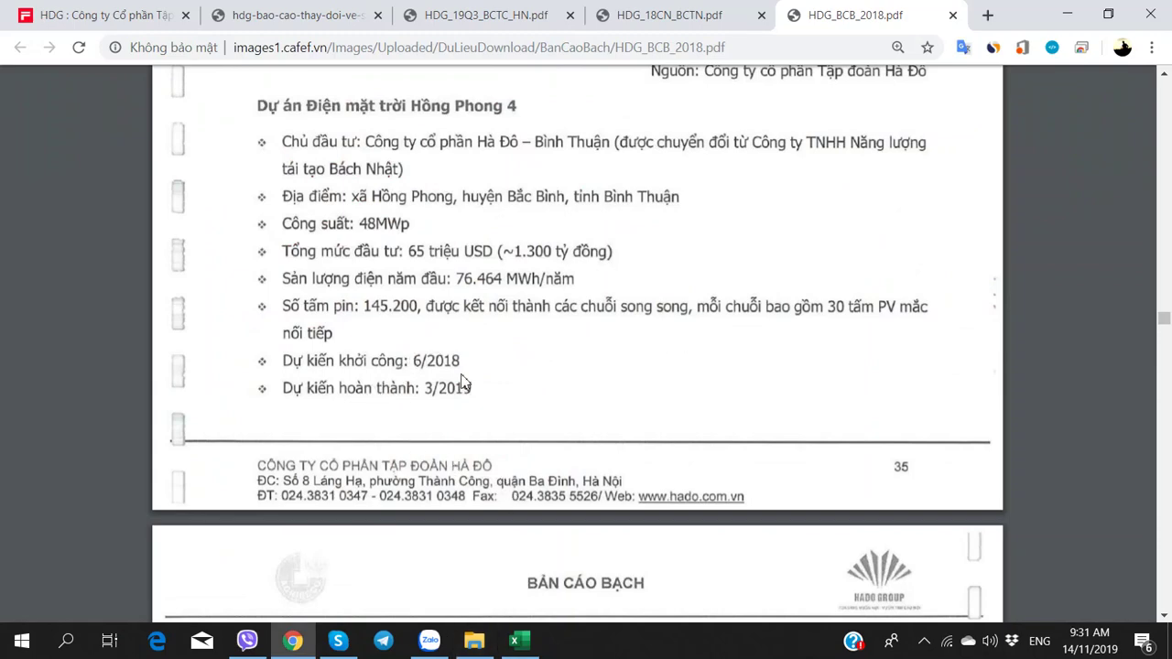
- Switch to Excel and enter May 2019 as the Hồng Phong 4 completion date in X134
key("alt+Tab")
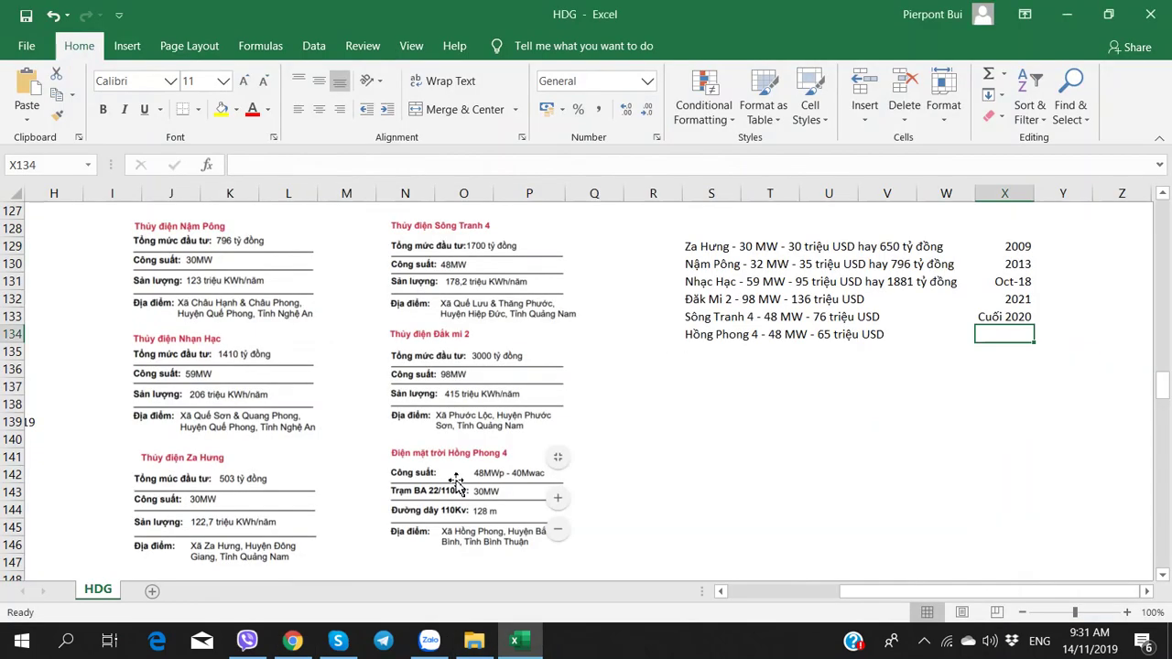
type("6.20")
key("BackSpace")
key("BackSpace")
key("BackSpace")
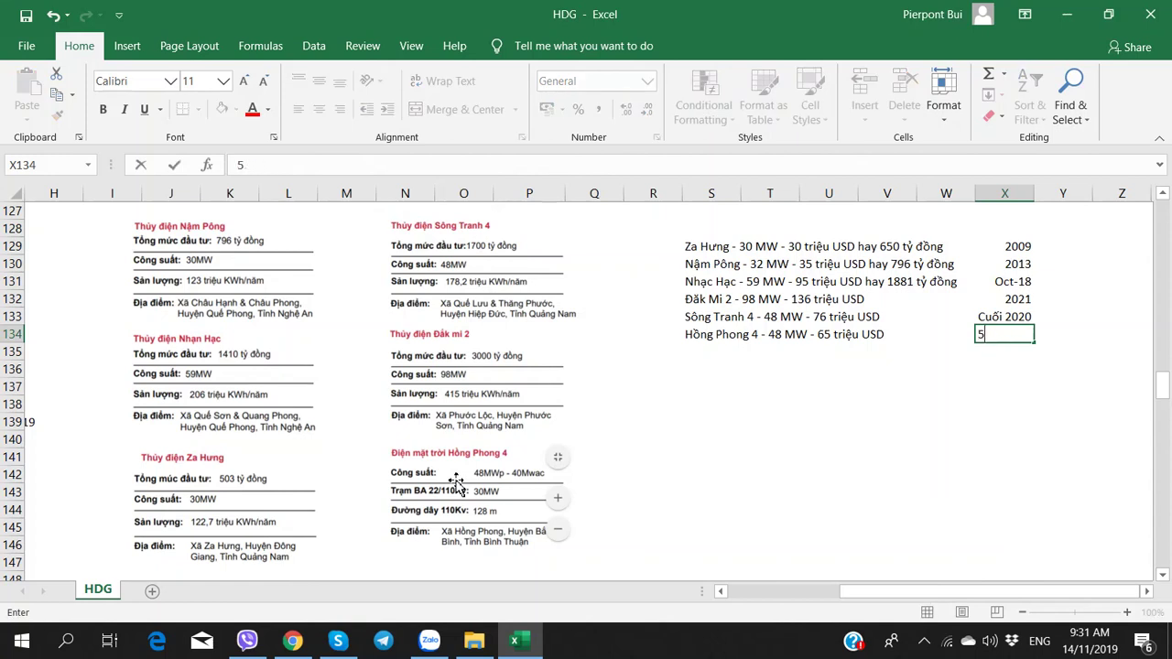
type("2019")
key("ctrl+Return")
key("Down")
key("Left")
key("Left")
key("Left")
key("Left")
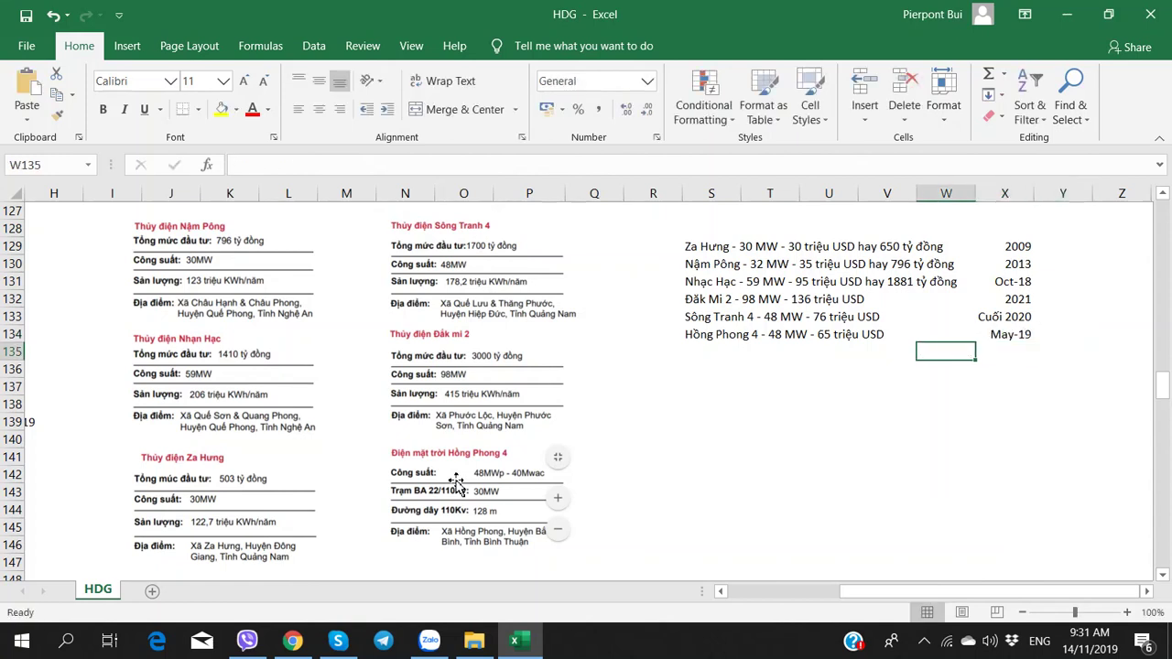
key("Left")
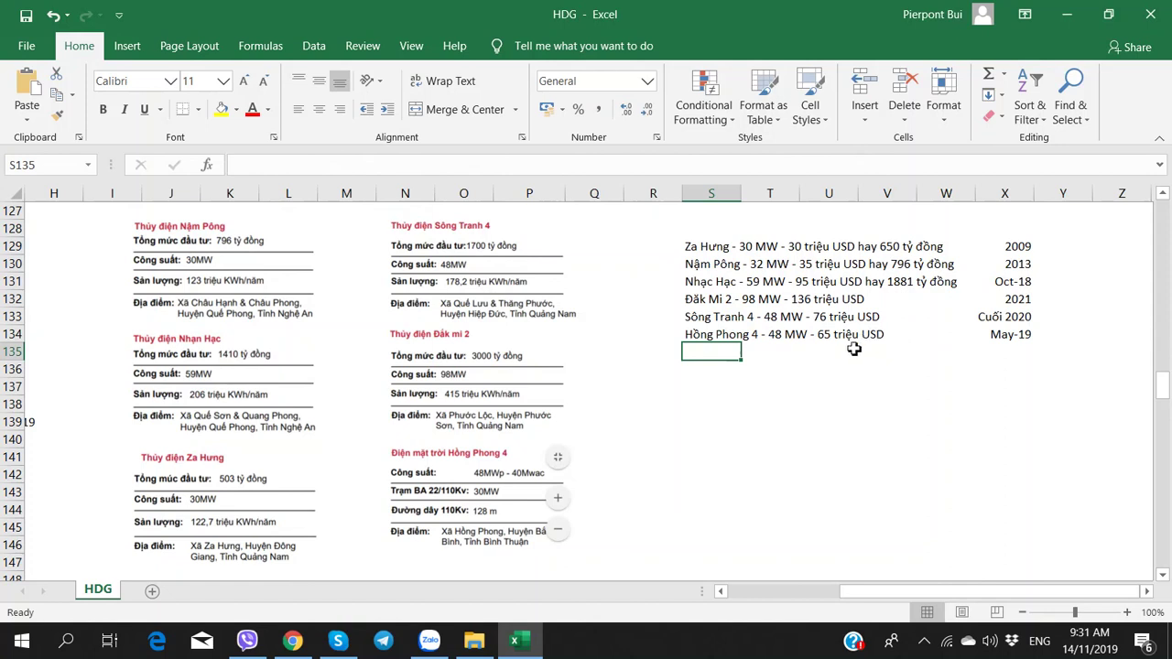
- Review the capacity and investment notes for Đăk Mi 2, Sông Tranh 4 and Hồng Phong 4 in rows 132 to 134
left_click(795, 350)
left_click(805, 346)
left_click(825, 334)
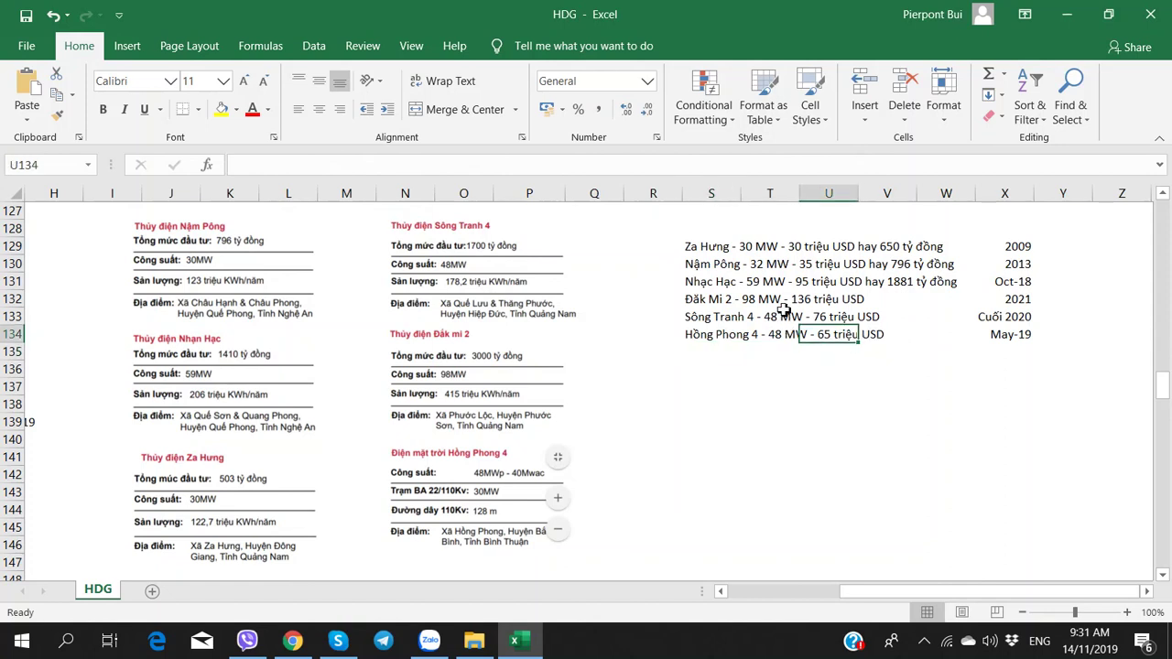
left_click(796, 298)
left_click(868, 371)
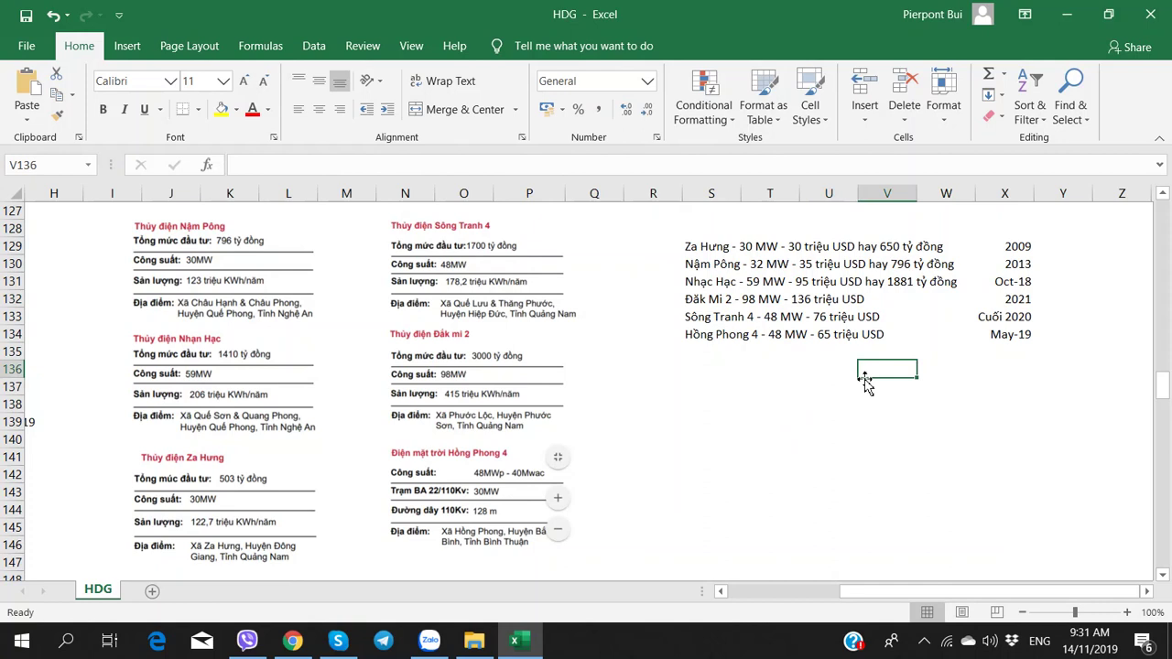
left_click(832, 321)
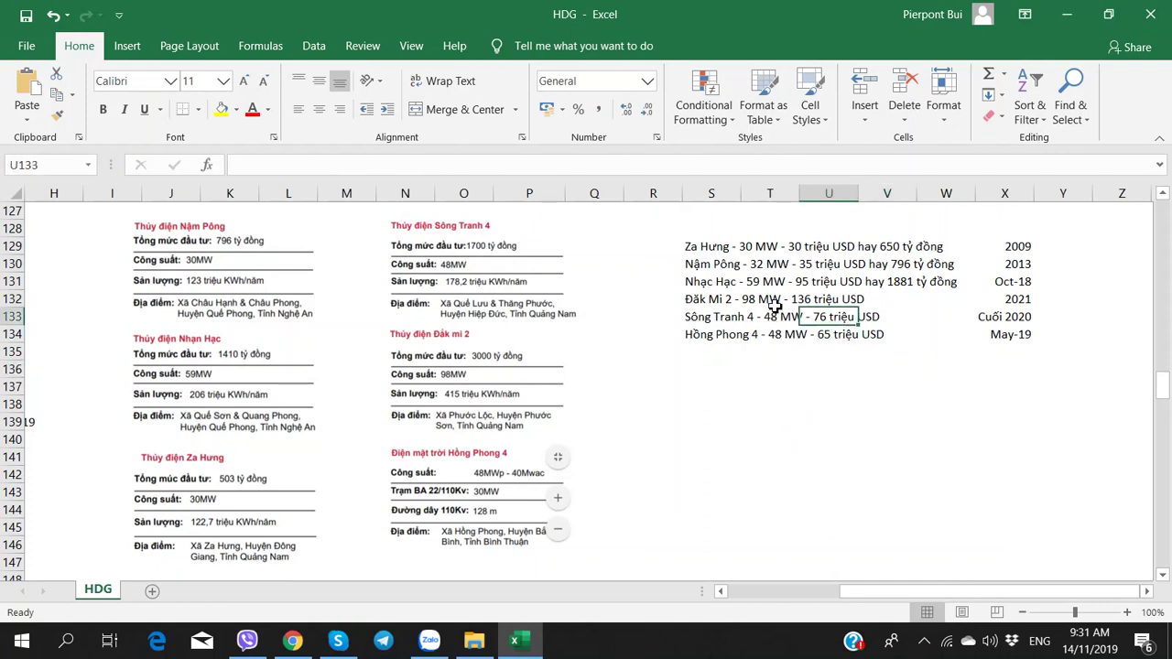
left_click(796, 299)
left_click(820, 352)
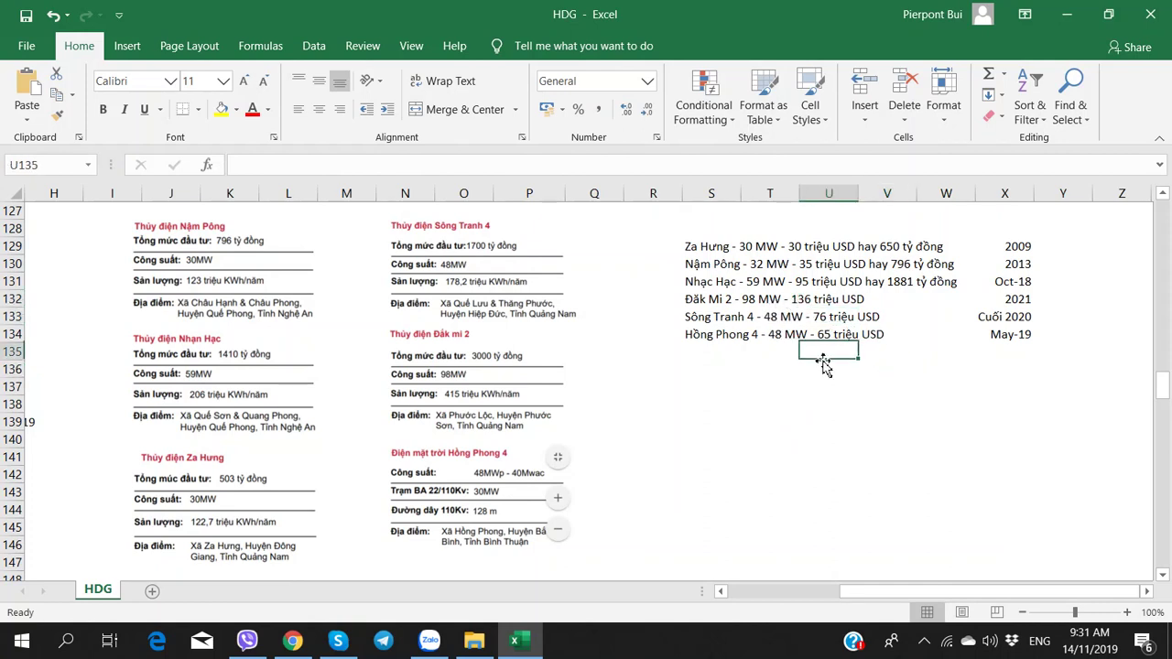
left_click(824, 321)
left_click(839, 369)
left_click(828, 316)
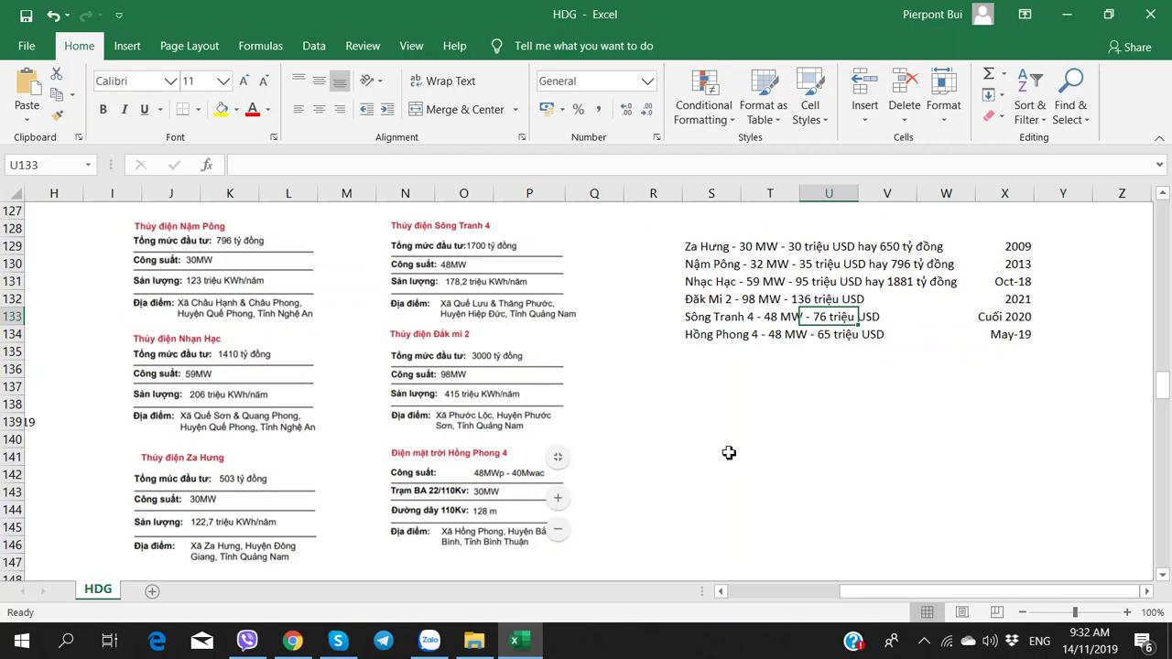
- Convert Sông Tranh 4's USD investment to đồng with the formula =76*23000 in S136
left_click(721, 374)
type("=")
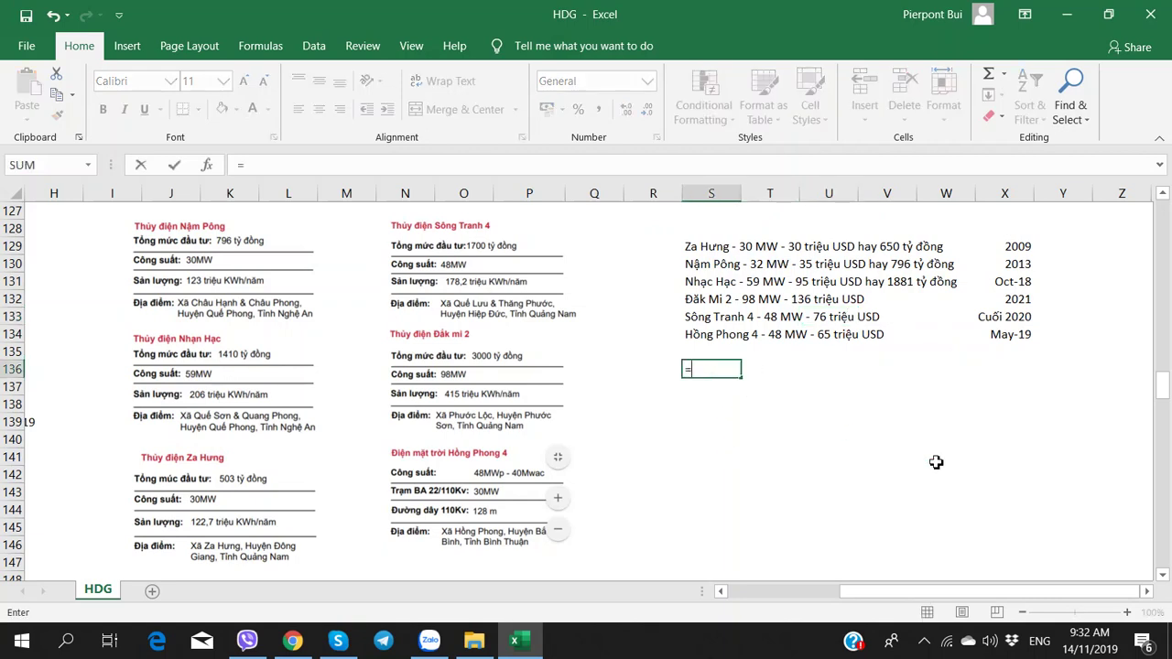
type("76*23000")
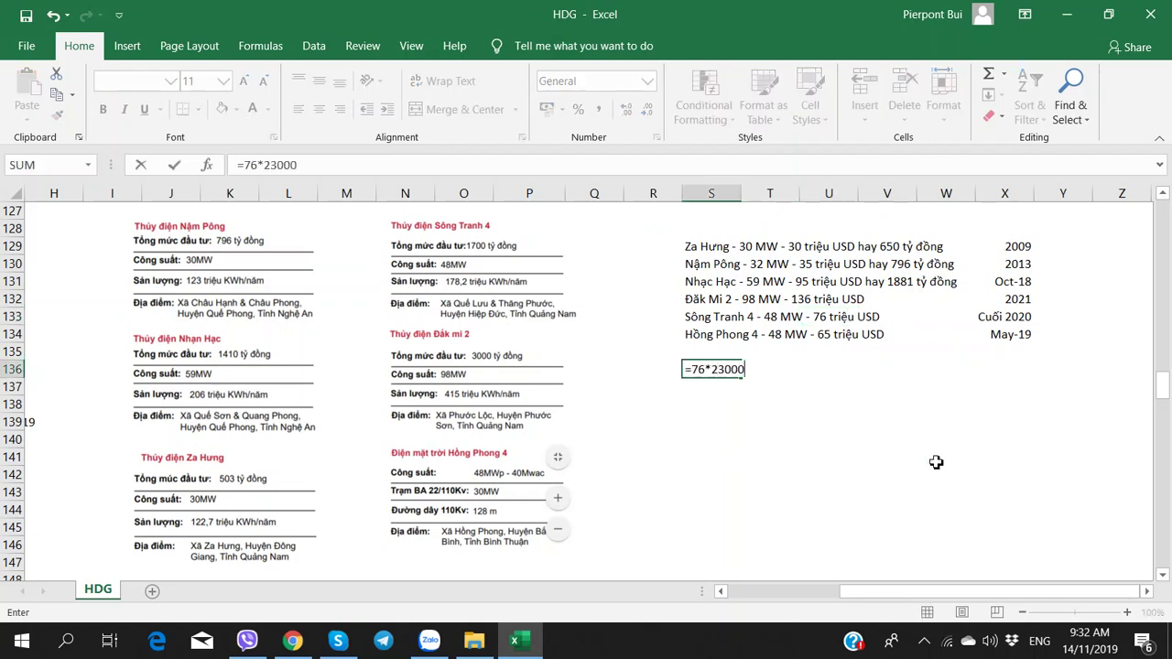
key("ctrl+Return")
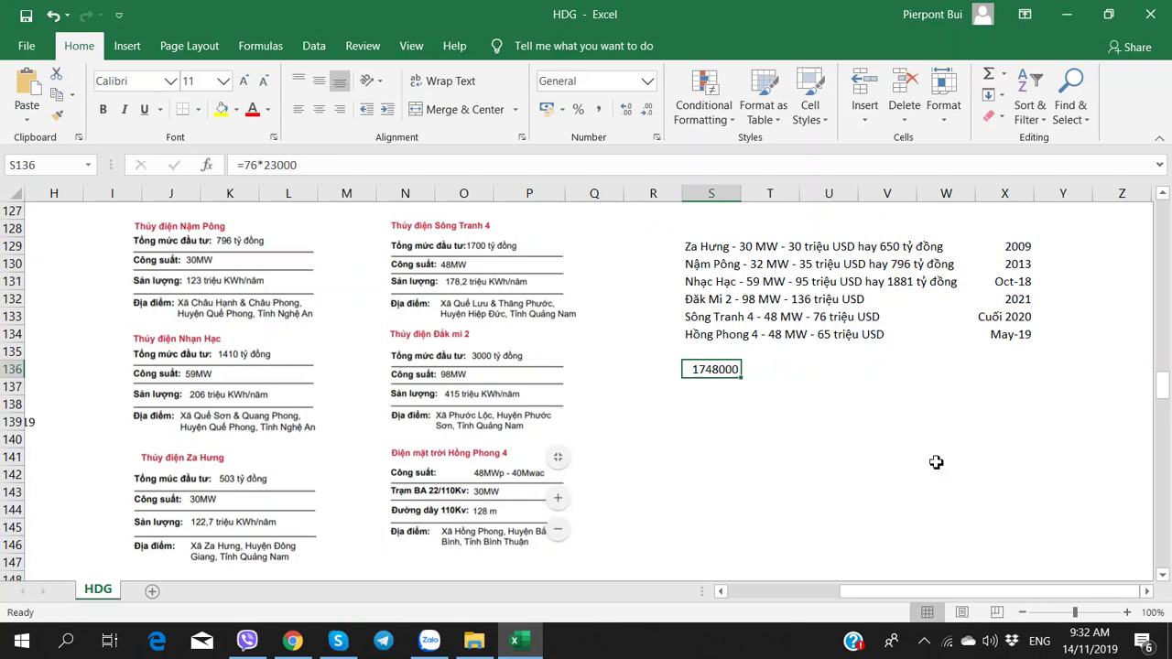
- Extend the Sông Tranh 4 note in S133 with "hay >1748 tỷ"
left_click(738, 319)
key("F2")
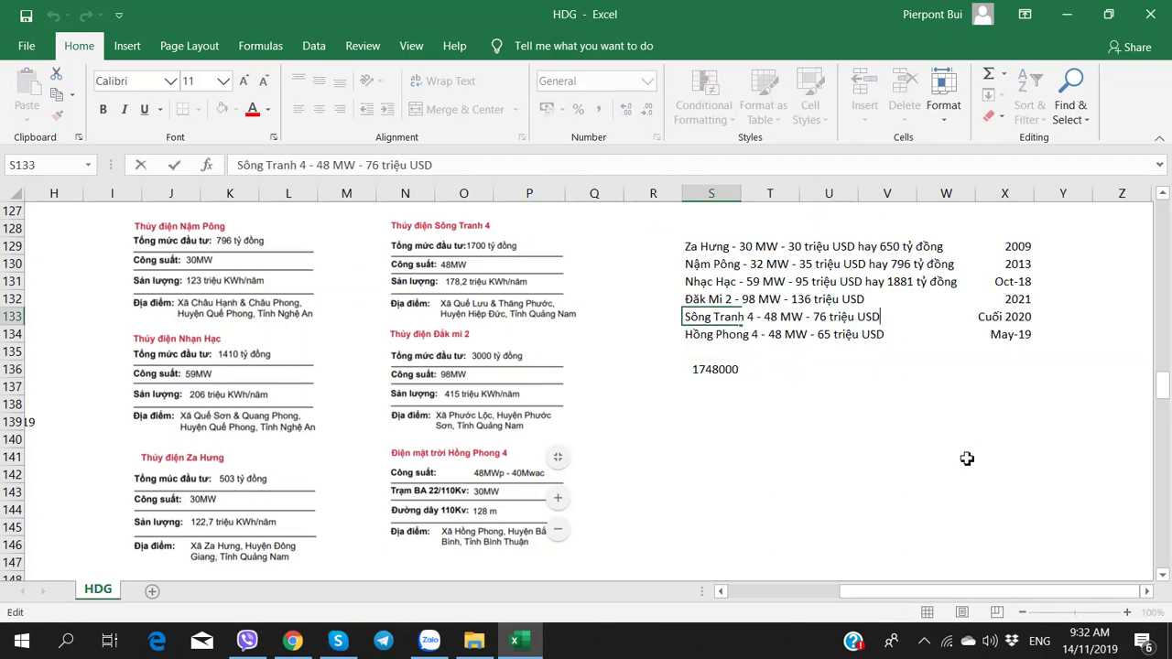
type("ha")
type("y >1700")
type("48 tỷ")
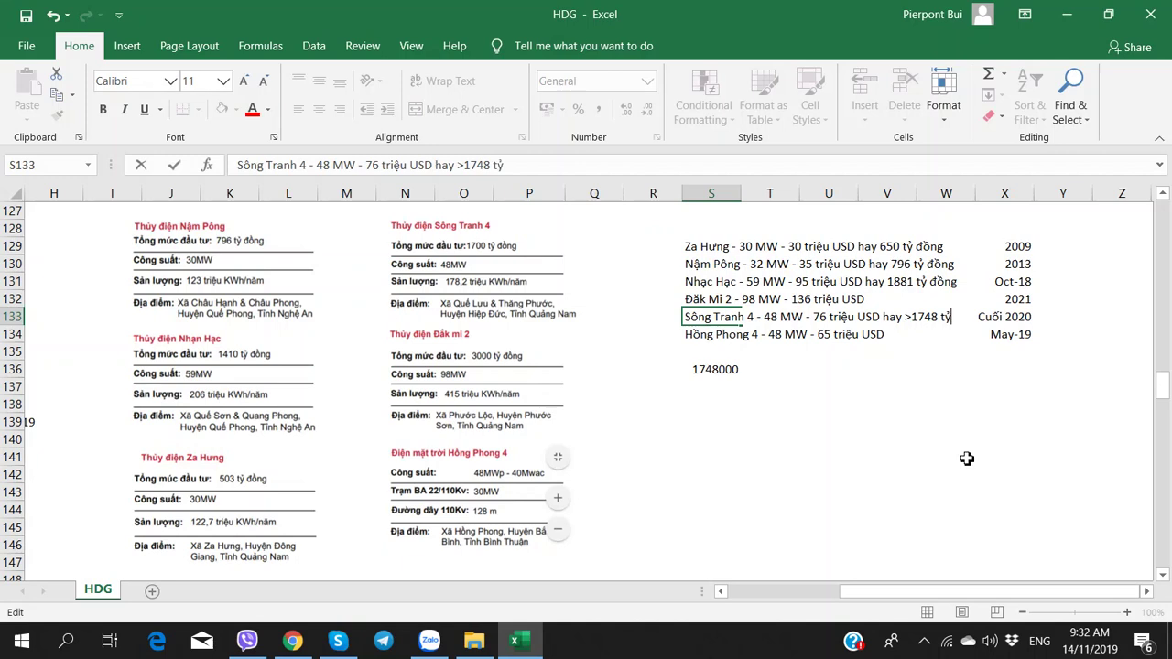
key("Return")
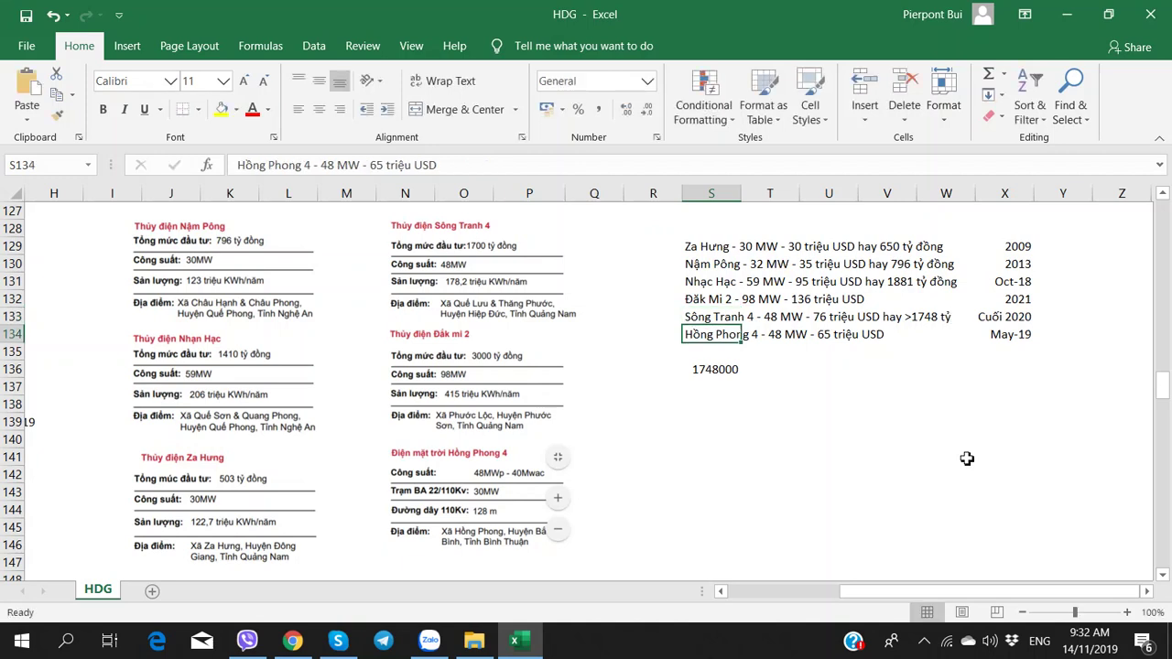
- Change the conversion formula in S136 to =136*23000 for Đăk Mi 2's investment
key("Down")
key("Down")
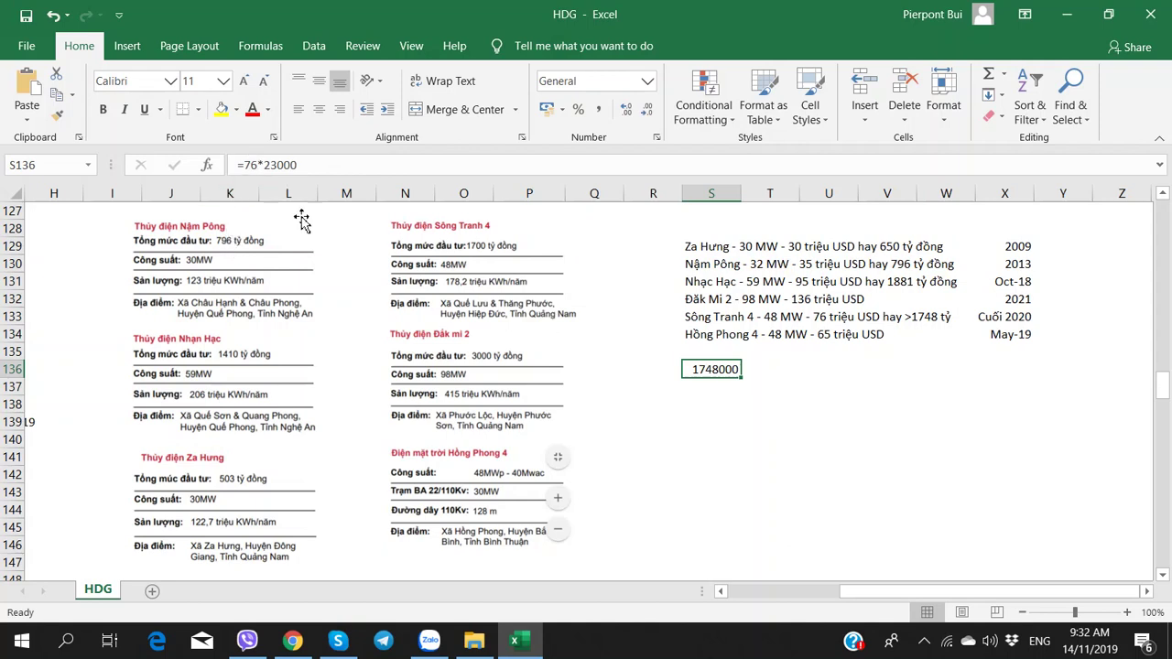
double_click(246, 163)
type("136")
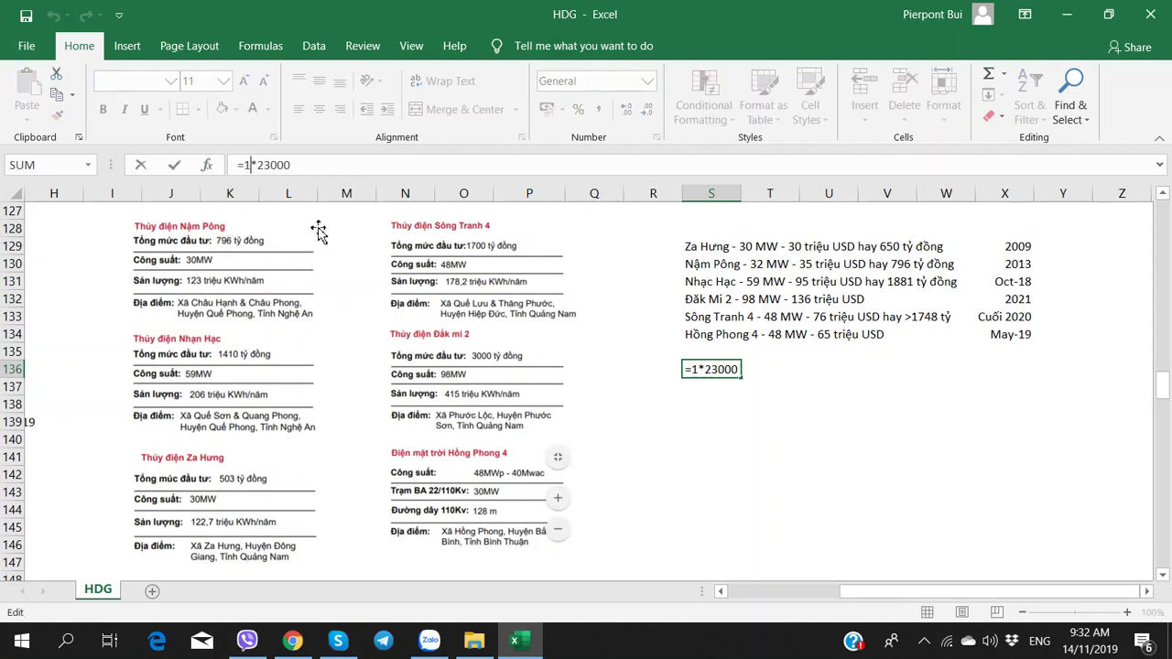
key("Tab")
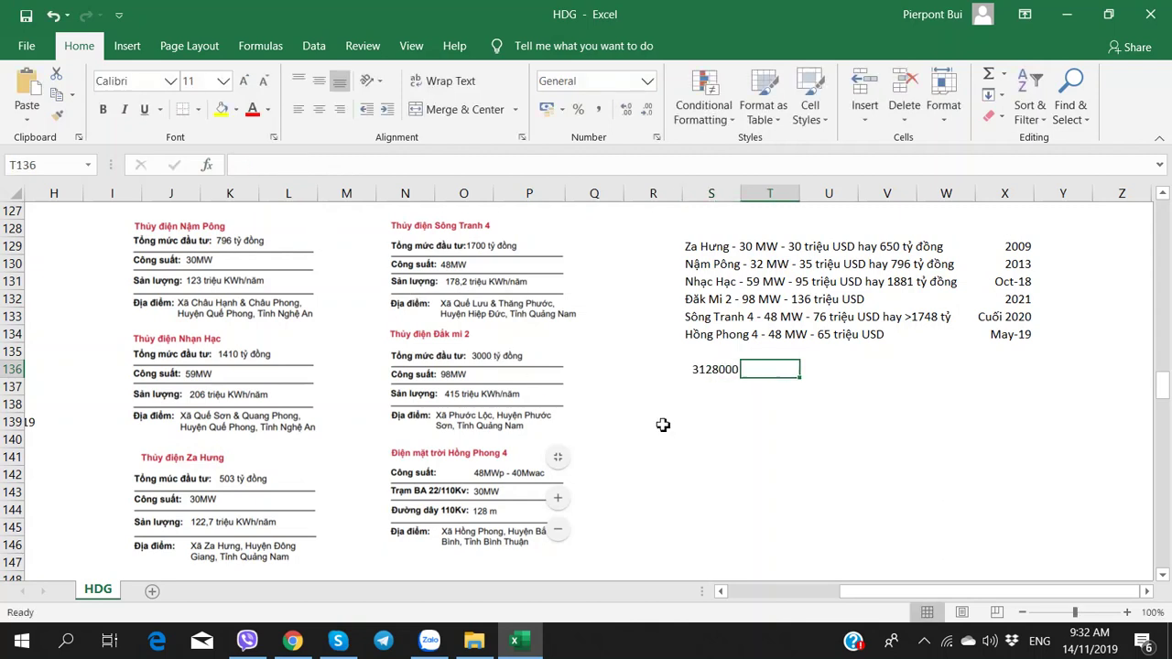
- Extend the Đăk Mi 2 note in S132 with "hay 3138 tỷ đồng"
left_click(689, 371)
left_click(729, 300)
left_click(411, 167)
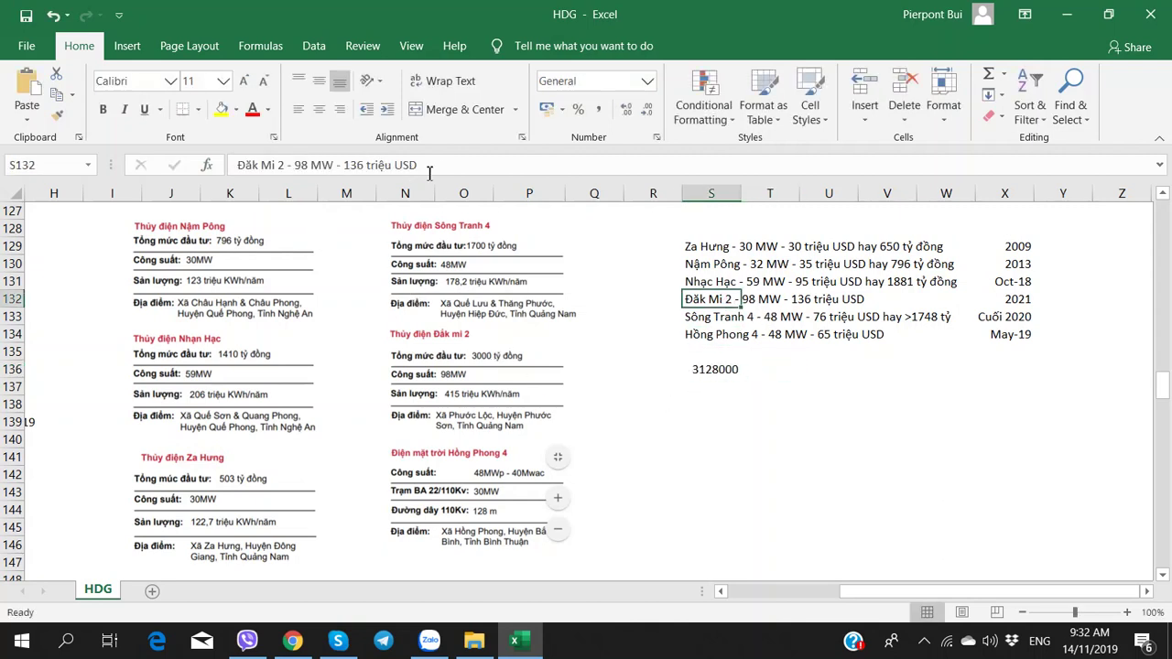
type("hay")
type(" 3")
type("138 tỷ đo")
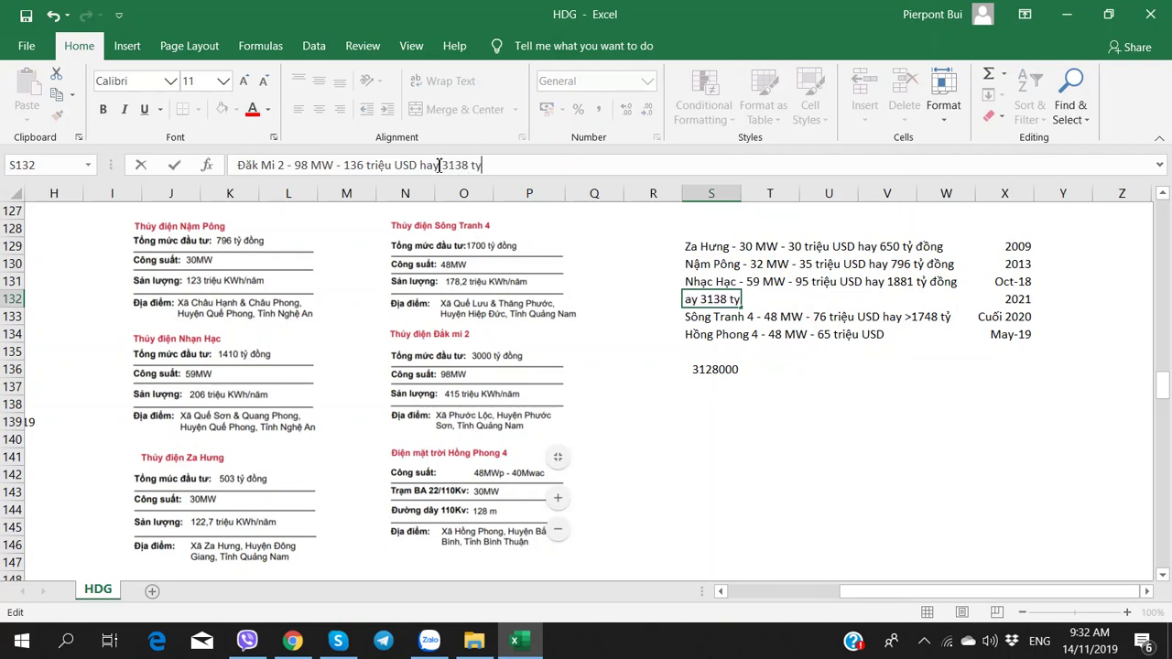
type("ng")
key("Return")
- Correct the đồng amount in the Sông Tranh 4 note in S133 to "hay 1748 tỷ đồng"
key("Up")
key("Down")
key("Down")
key("Right")
key("Right")
key("Right")
key("Up")
key("Left")
key("Left")
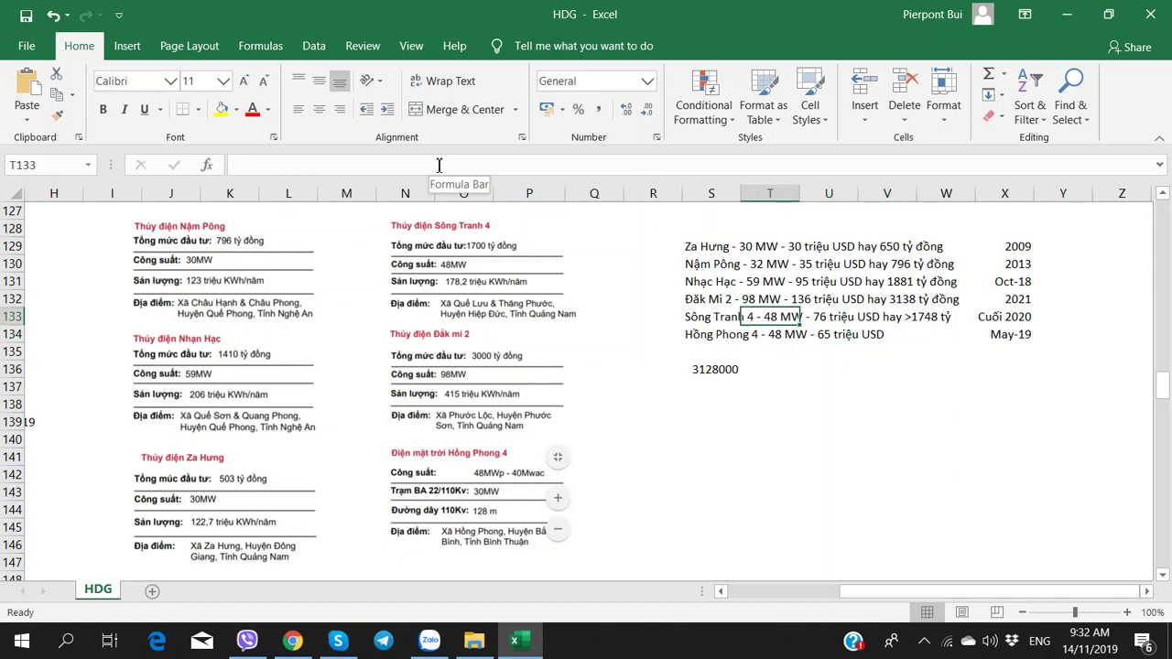
key("Left")
key("Up")
key("Down")
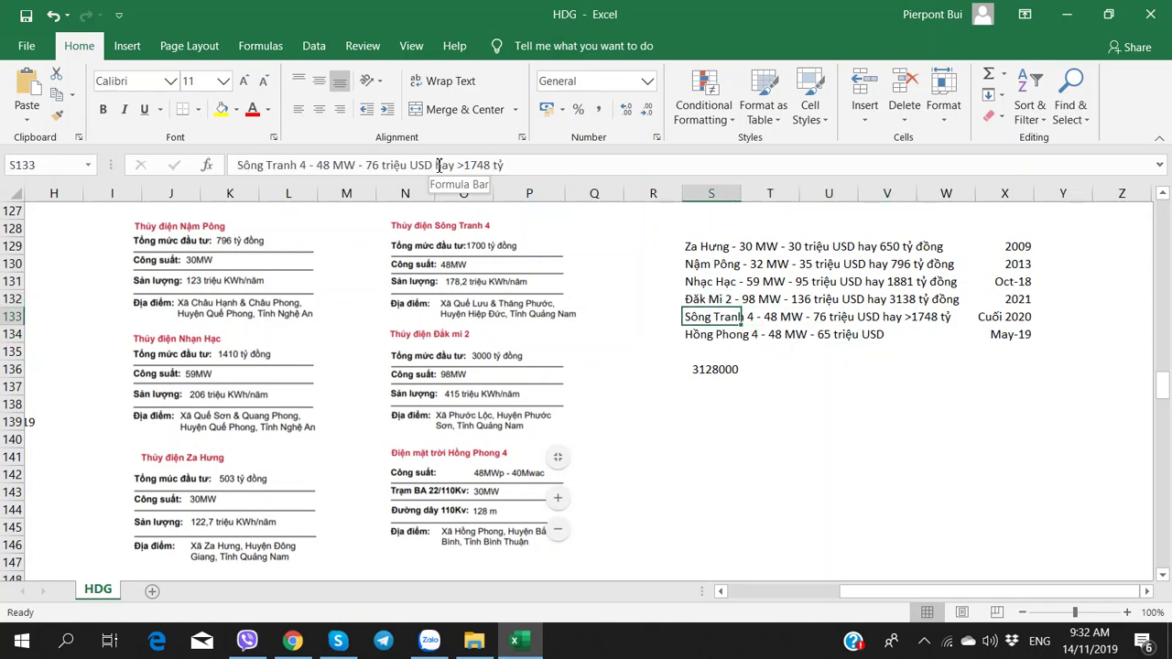
key("F2")
key("BackSpace")
type("đồng")
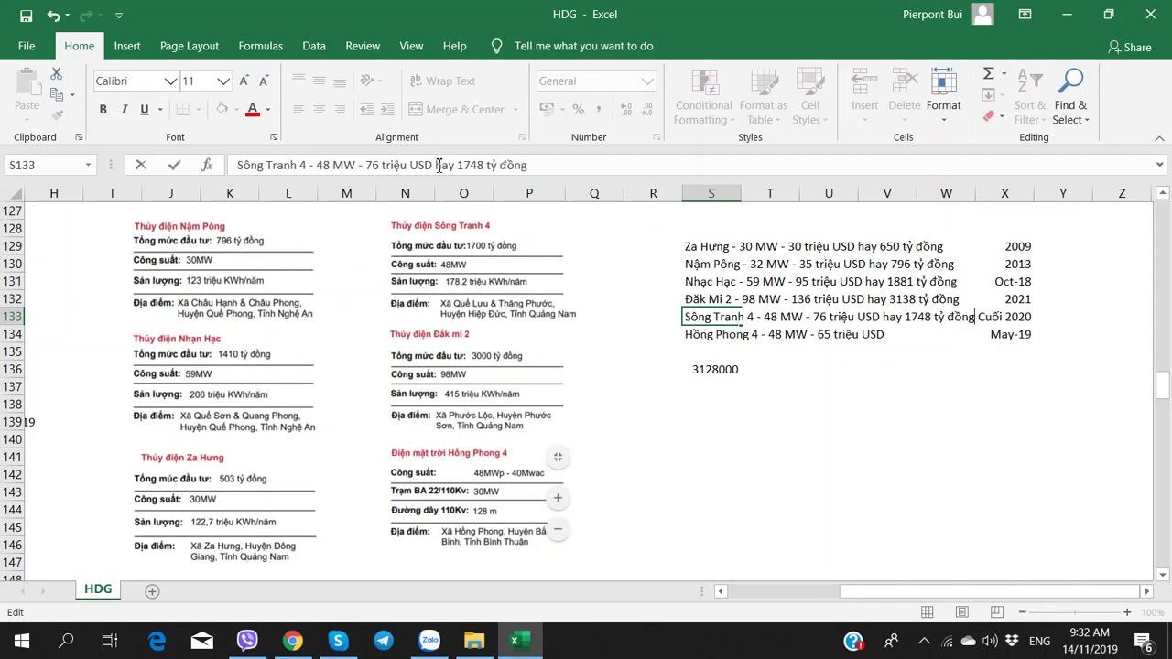
key("Return")
- Clear the scratch conversion formula from S136
key("Down")
key("Down")
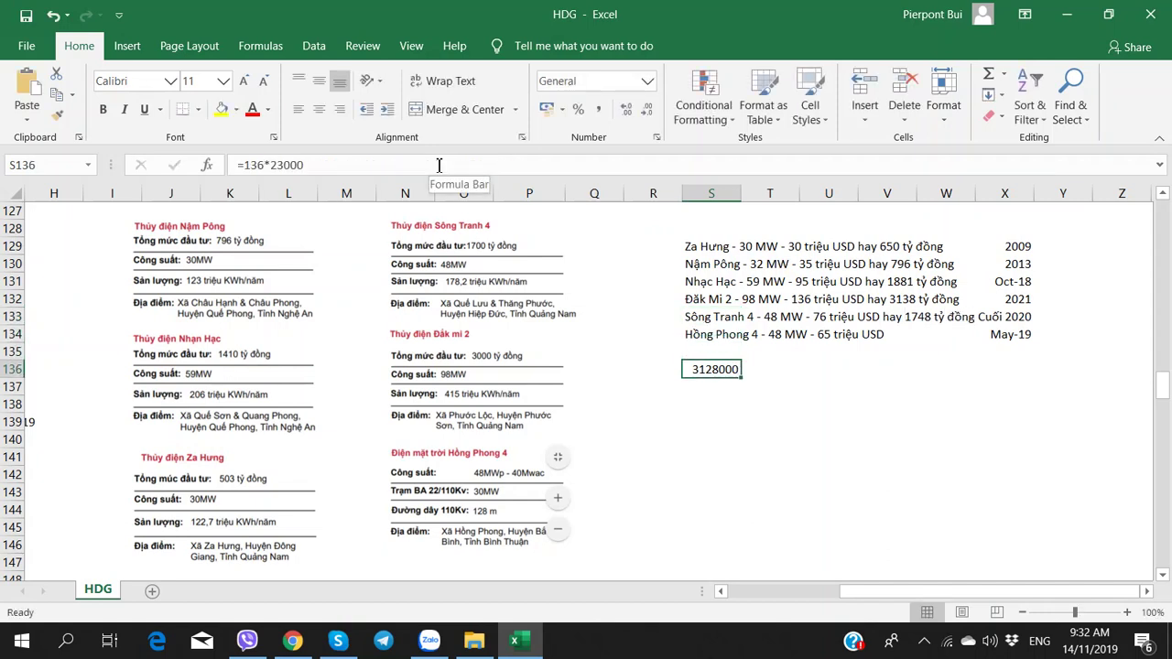
key("Delete")
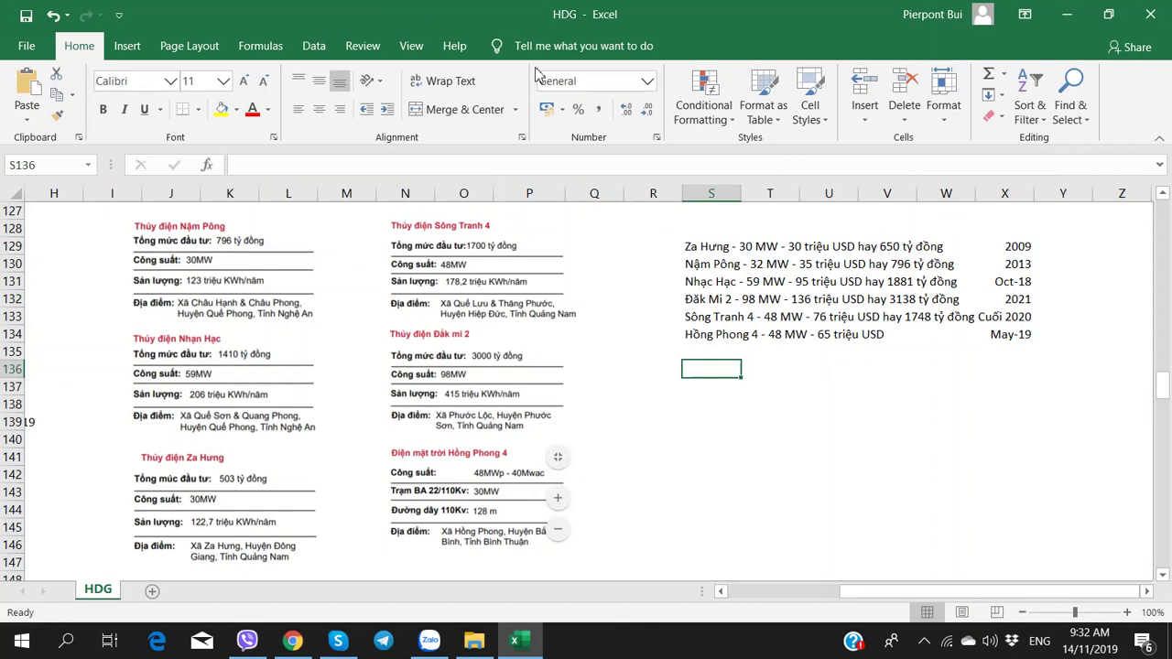
- Read the Ninh Sim solar project's details in the Chrome prospectus and compare them with the project list in Excel
key("alt+Tab")
scroll(549, 350, "down", 5)
scroll(553, 354, "down", 1)
scroll(552, 354, "up", 4)
scroll(553, 354, "down", 3)
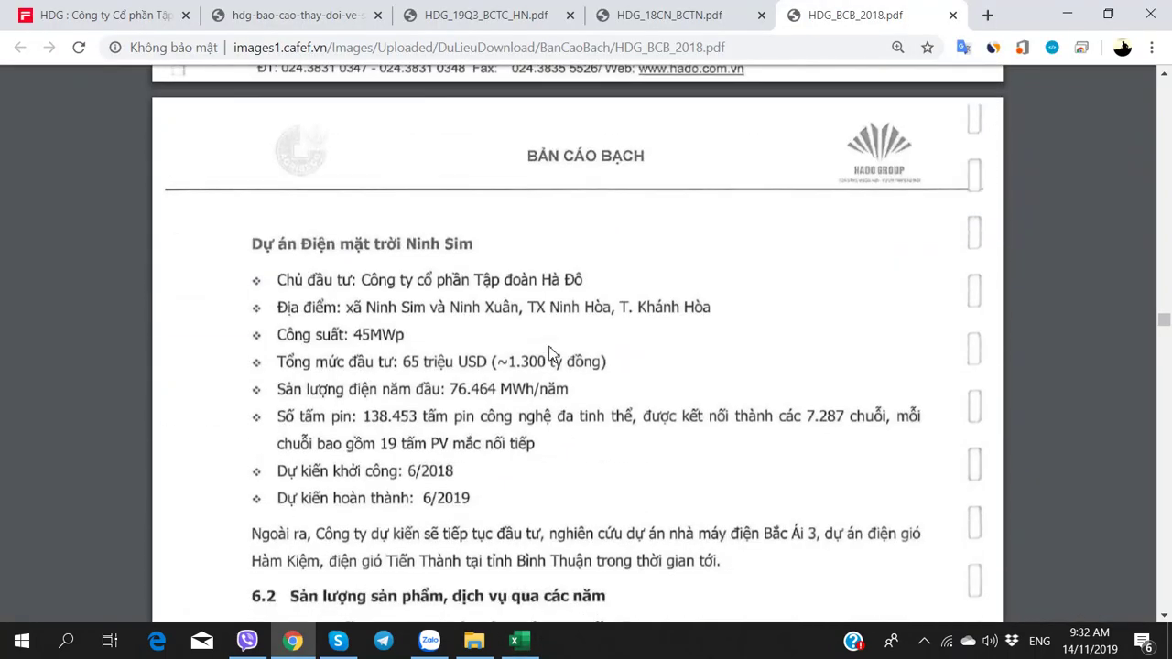
scroll(490, 364, "down", 5)
scroll(485, 367, "up", 5)
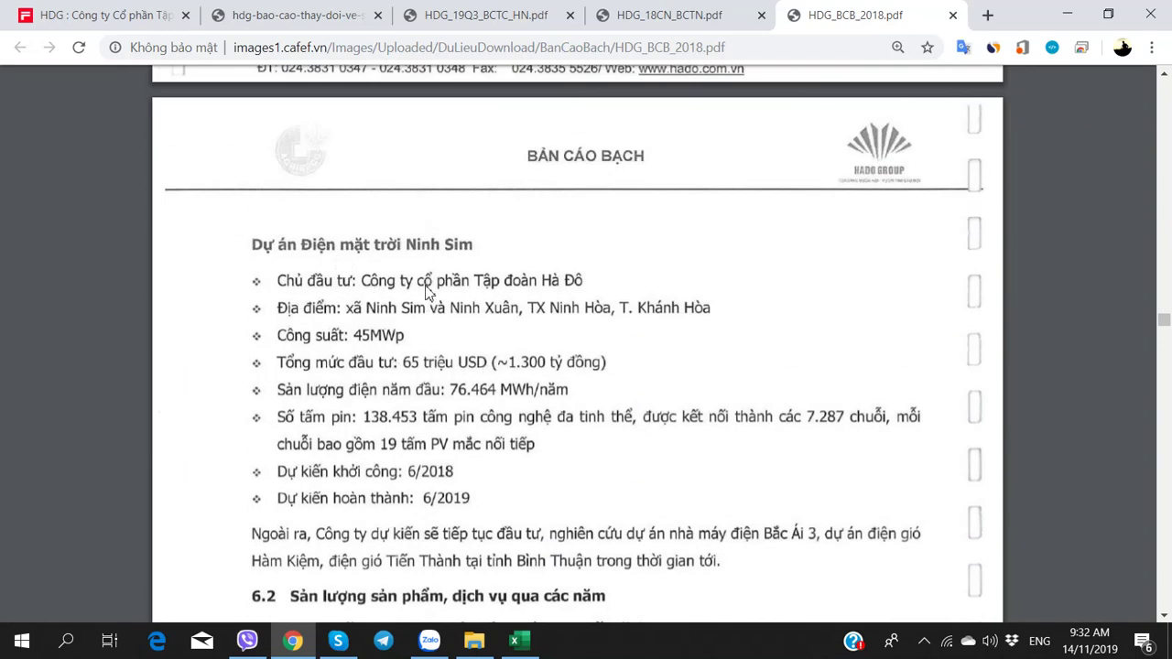
key("alt+Tab")
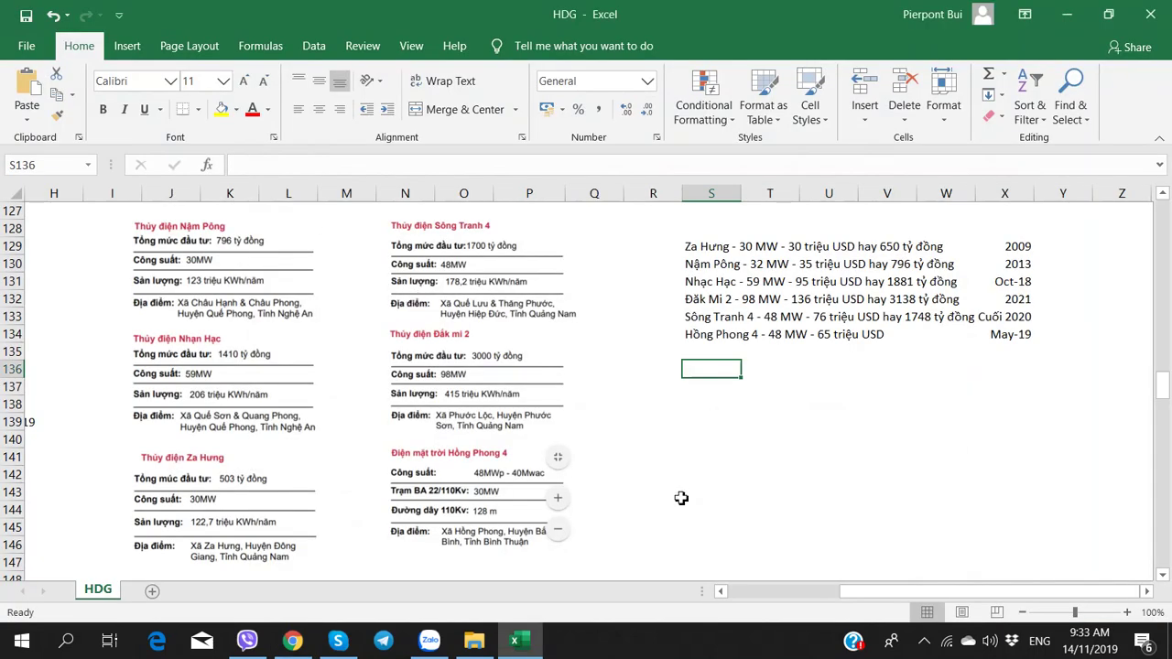
key("alt+Tab")
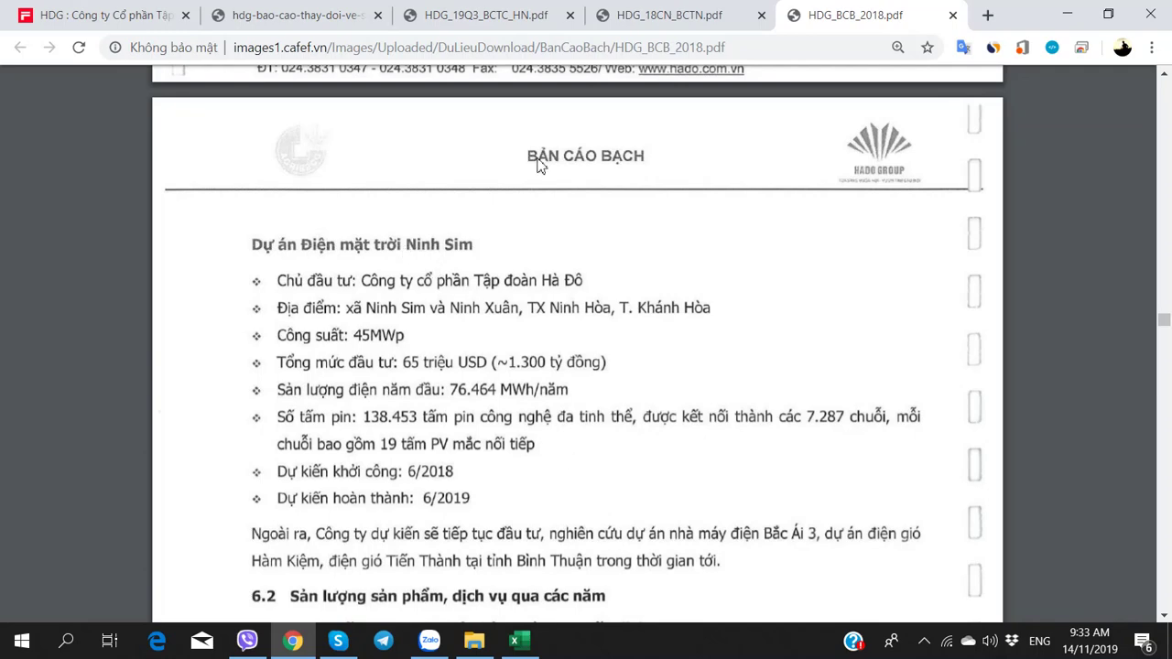
- Search Google in a new Chrome tab for "điện mặt trời ninh sim"
left_click(988, 15)
type("Dien mặt ninh s")
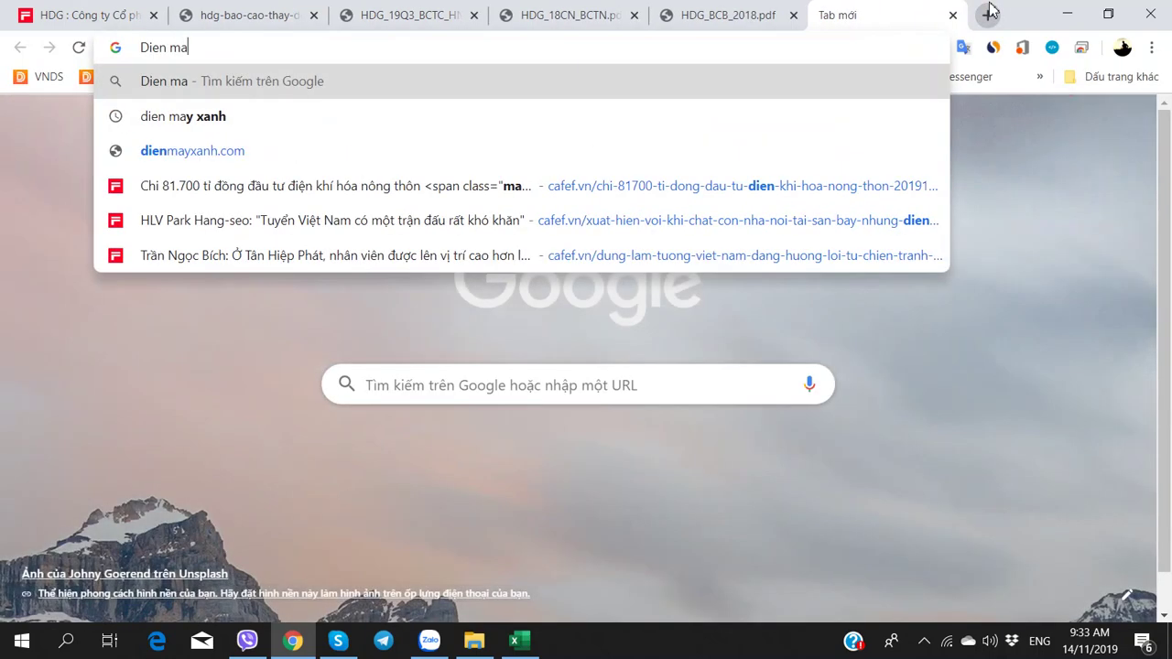
type("im")
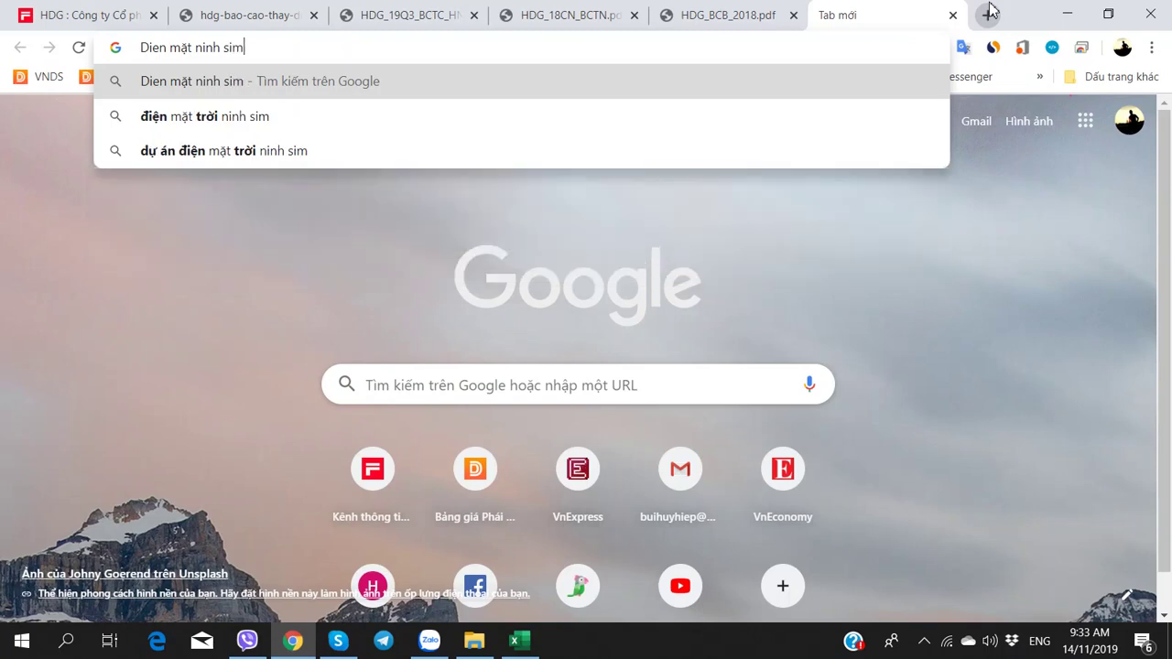
key("Down")
key("Return")
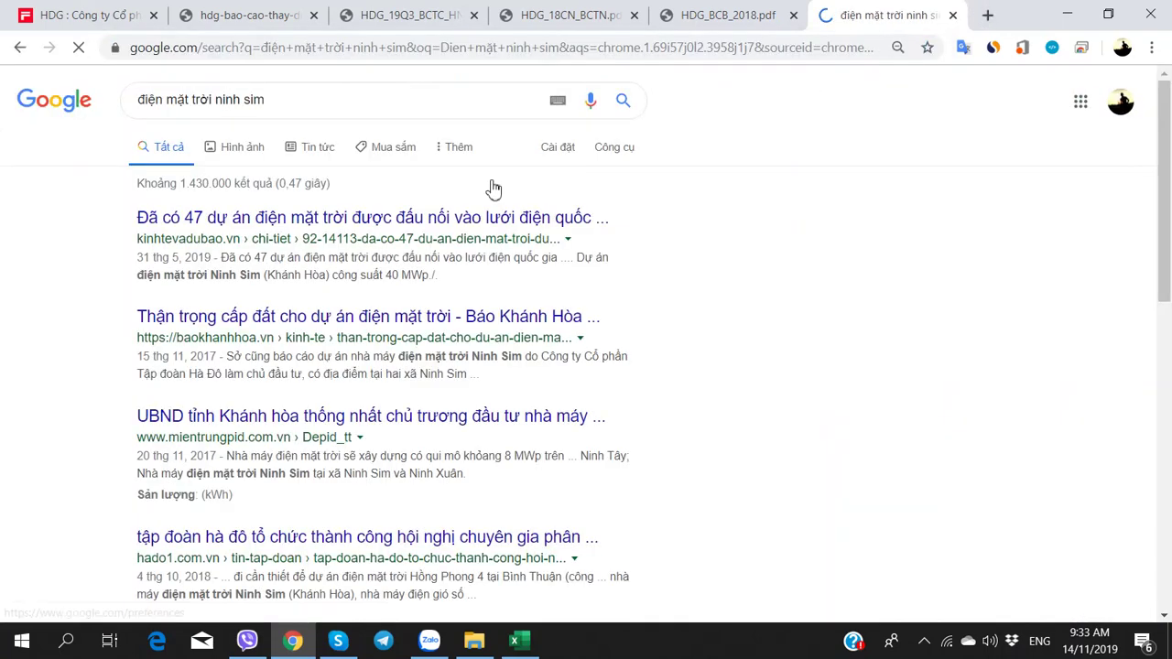
- Open the kinhtevadubao.vn article about 47 grid-connected solar projects from the search results in a separate tab and skim it
right_click(375, 222)
left_click(408, 230)
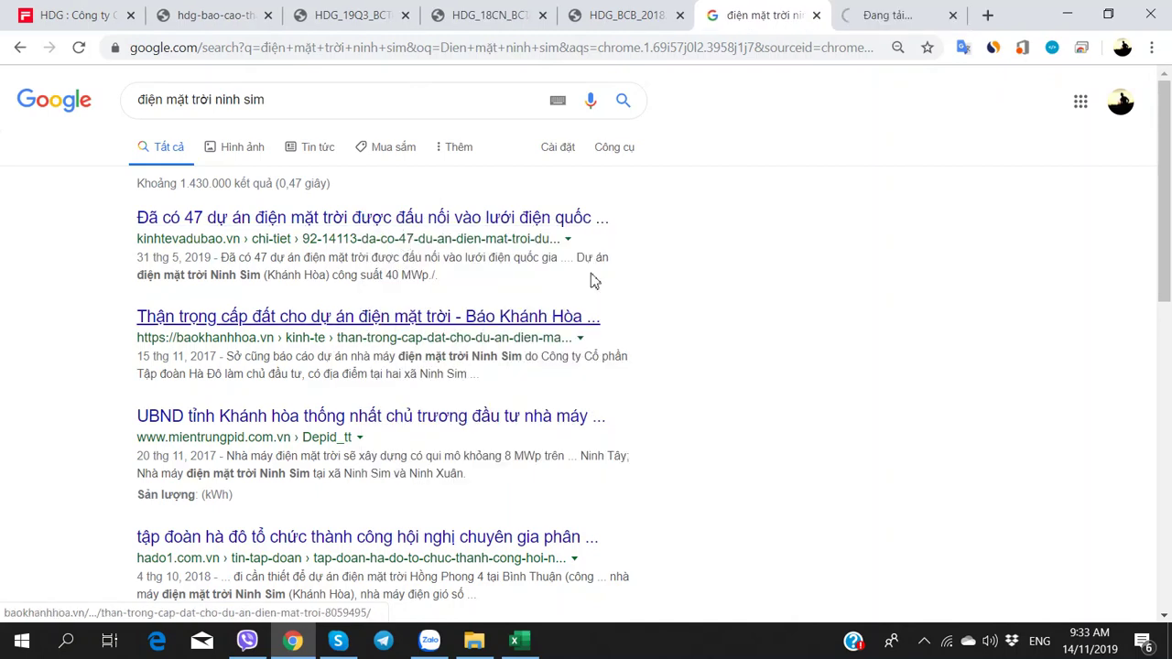
left_click(733, 7)
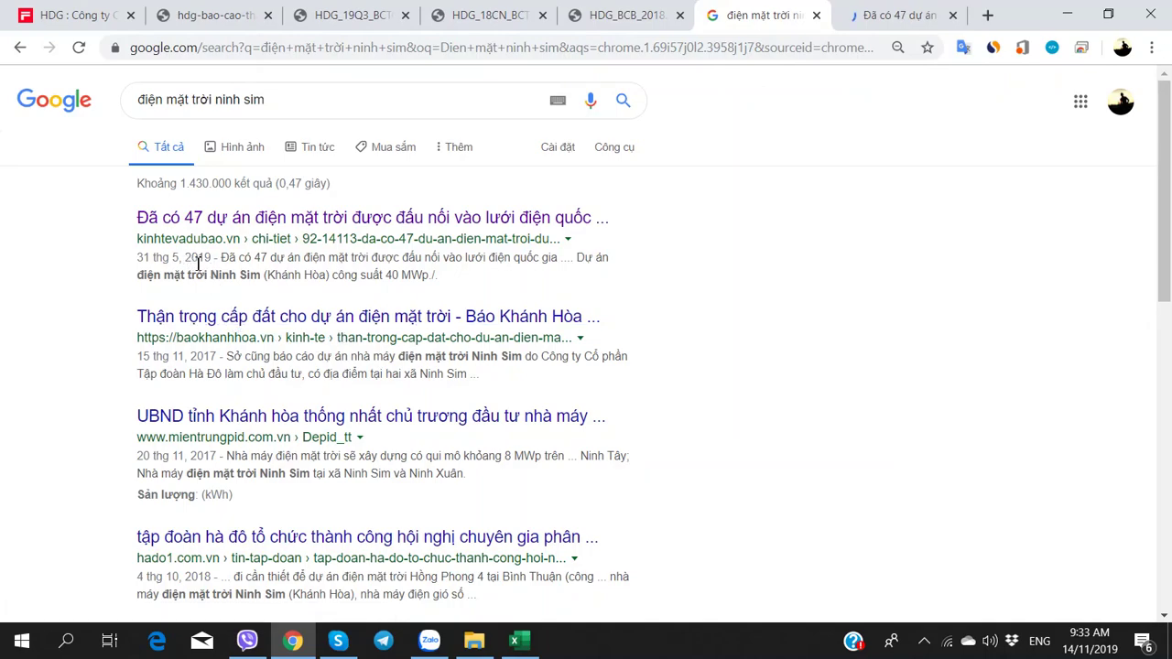
left_click(935, 15)
scroll(408, 314, "down", 5)
scroll(408, 313, "down", 5)
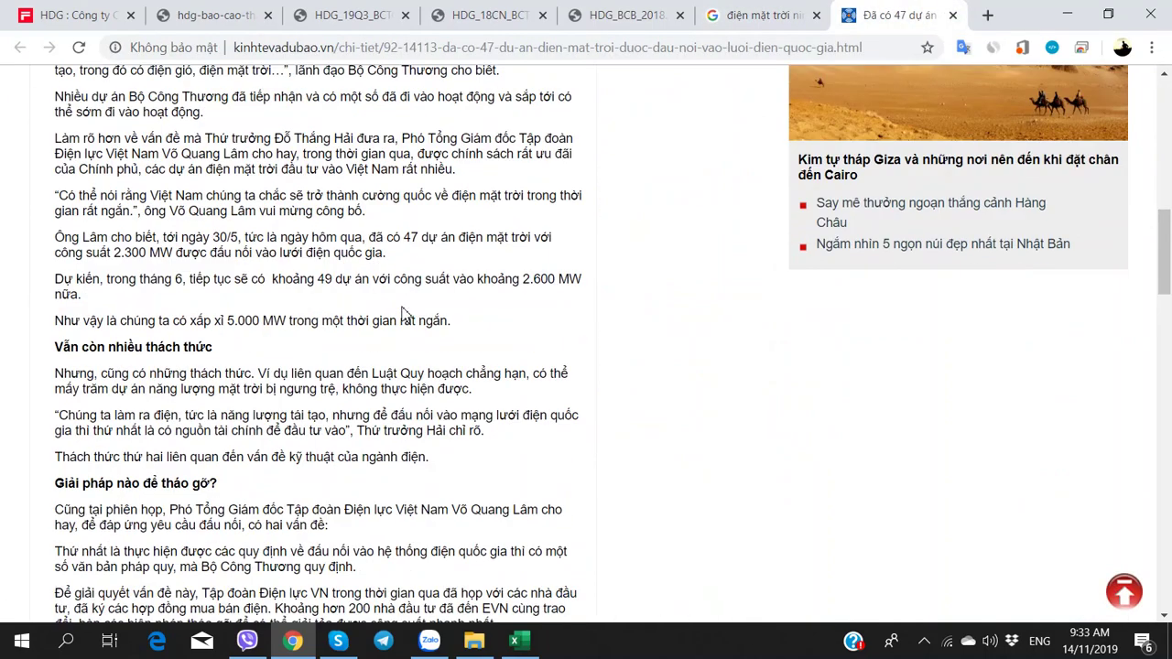
- Find "Ninh s" within the article, read the Ninh Sim project's entry, and close the article
key("ctrl+f")
type("Ninh")
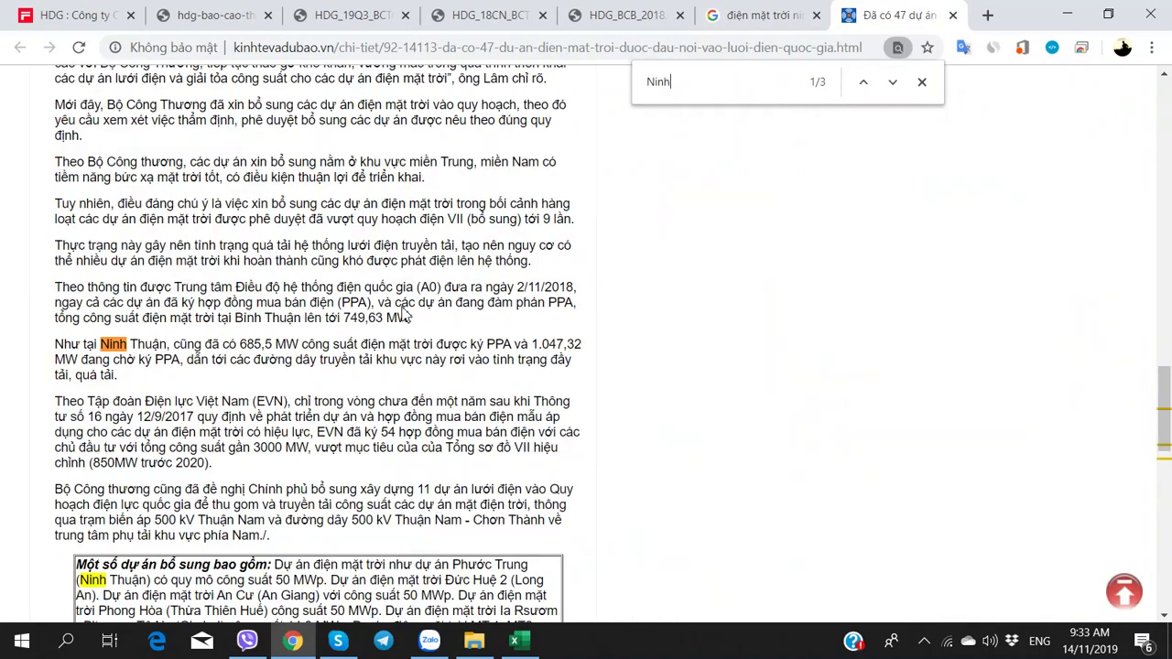
type(" s")
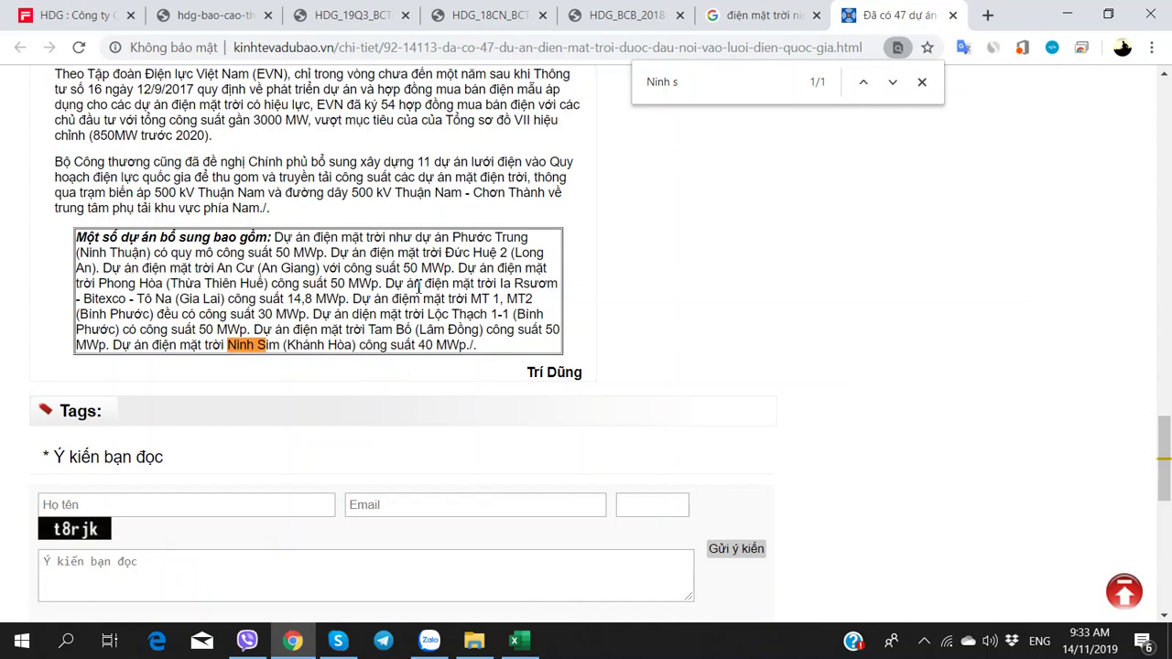
key("ctrl+w")
- Switch to Excel and begin the S136 note with "Điện Mặt Ninh Sim (Không thấy nhắc)"
key("alt+Tab")
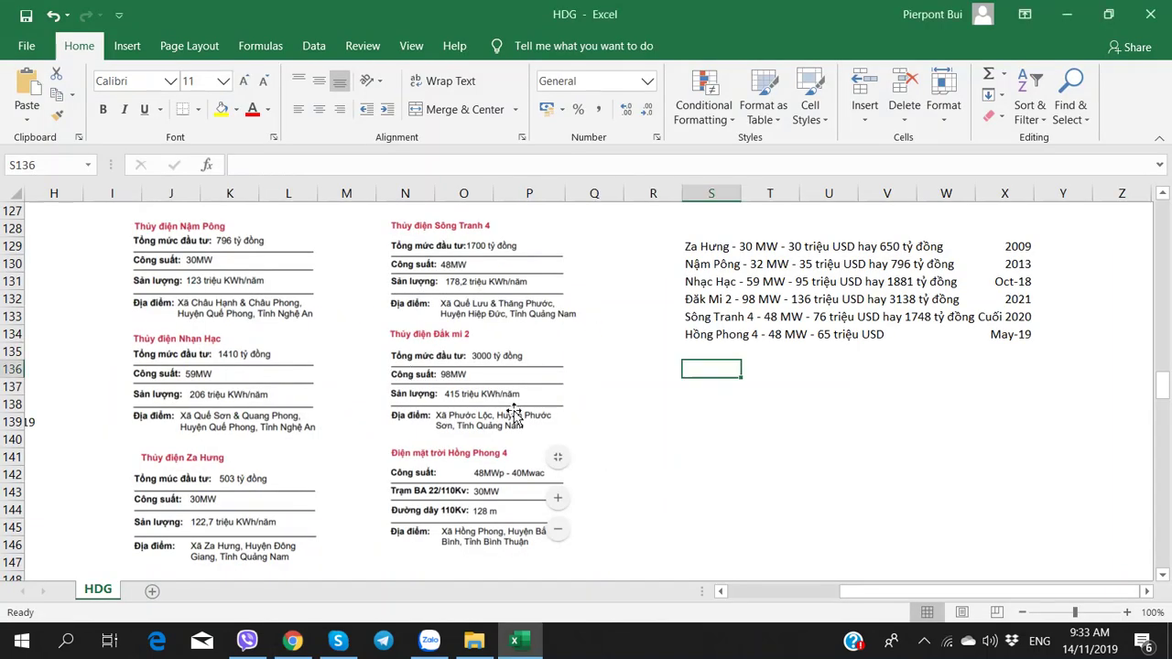
type("Diện Mãt Ninh Sim (Không htya")
key("BackSpace")
key("BackSpace")
key("BackSpace")
key("BackSpace")
type("thầy nhắc")
- Consult the Ninh Sim section of HDG_BCB_2018.pdf in Chrome and extend the S136 note in Excel with "- 45 MW - 65 triệu USD hay"
key("alt+Tab")
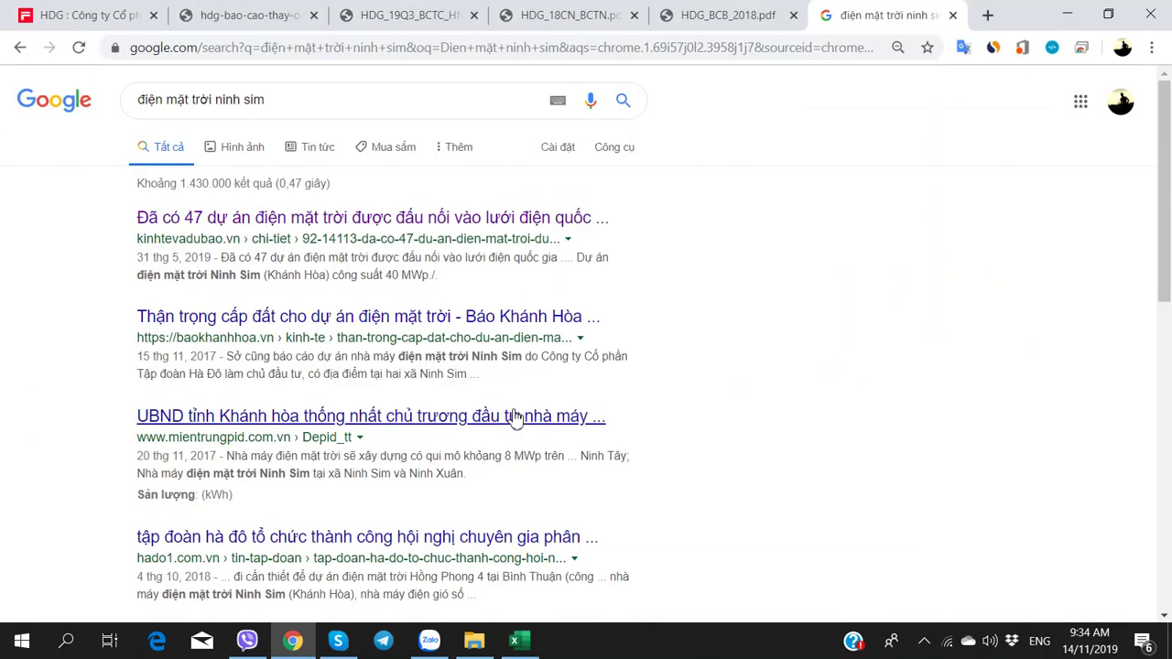
left_click(715, 11)
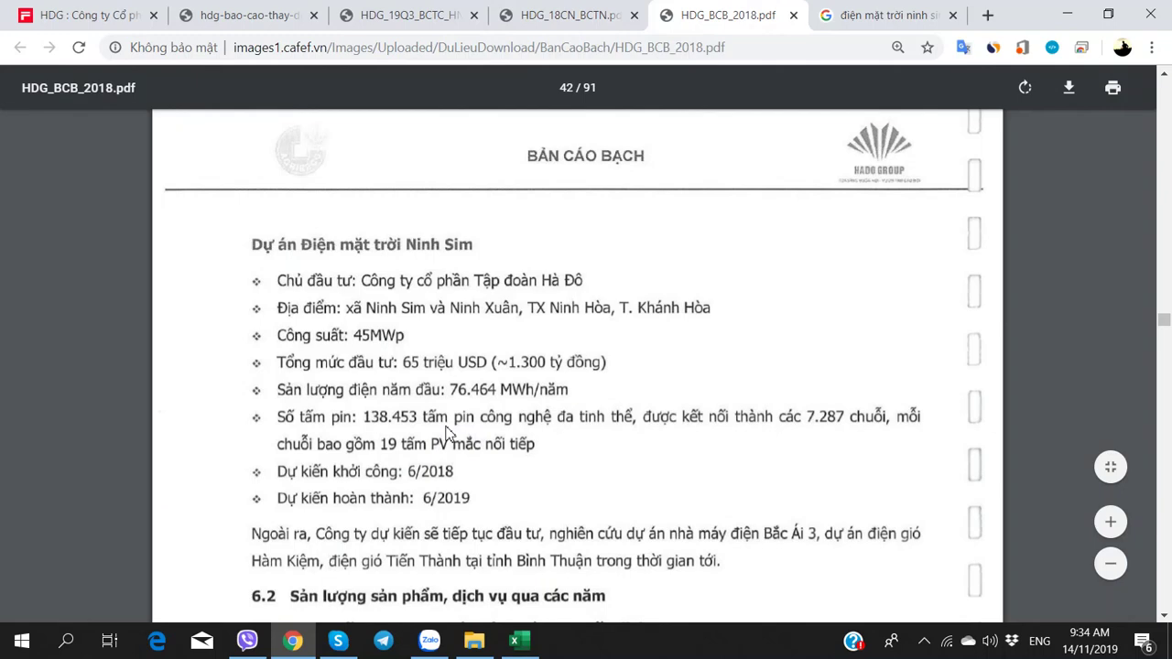
key("alt+Tab")
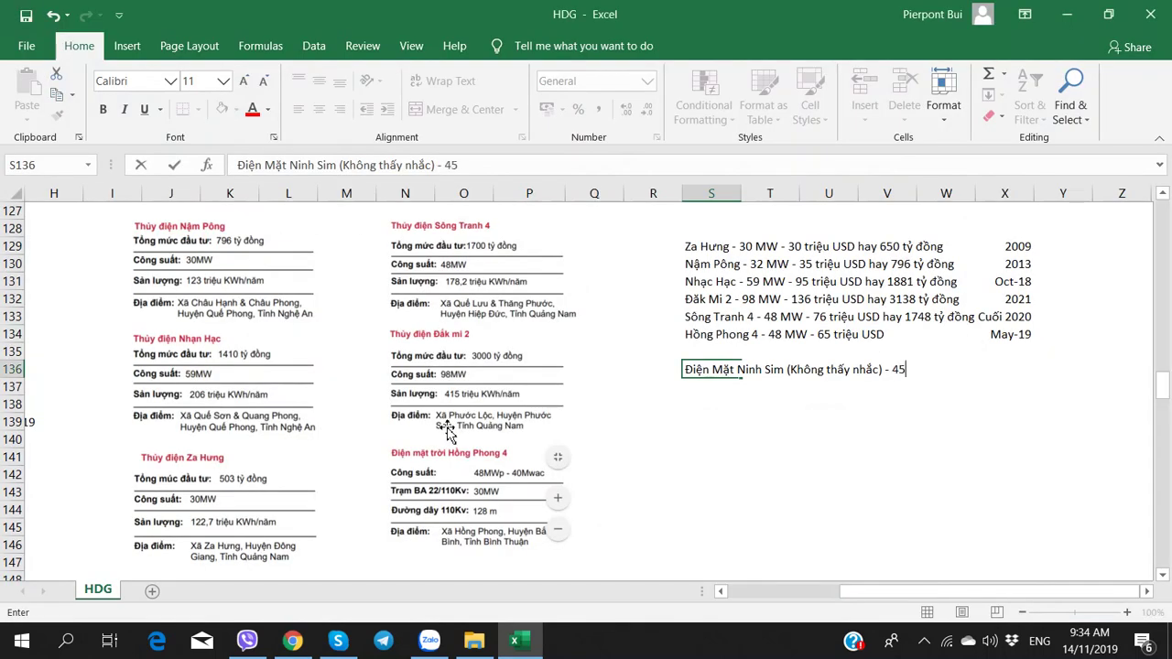
type("MW -")
key("alt+Tab")
key("alt+Tab")
type("- 65 triệu USD hay")
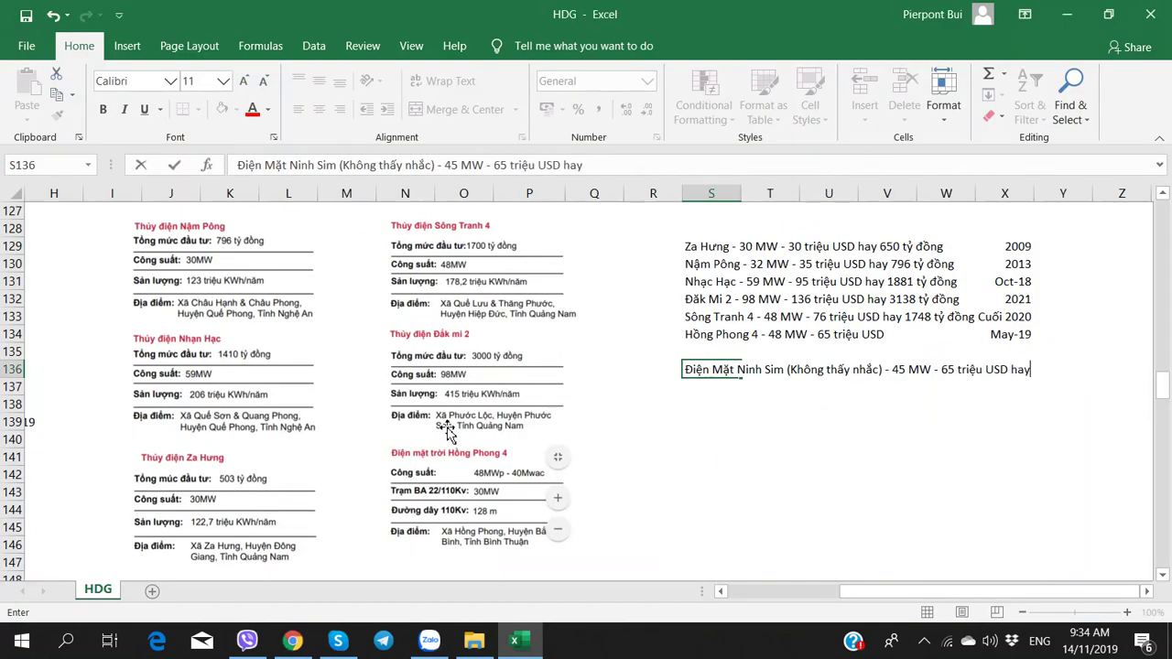
- Complete the S136 note with the prospectus's đồng investment and completion date, "1300 tỷ đồng - Dự kiến 6/2019"
key("alt+Tab")
key("alt+Tab")
type("1300 tỷ đo")
type("ng")
key("alt+Tab")
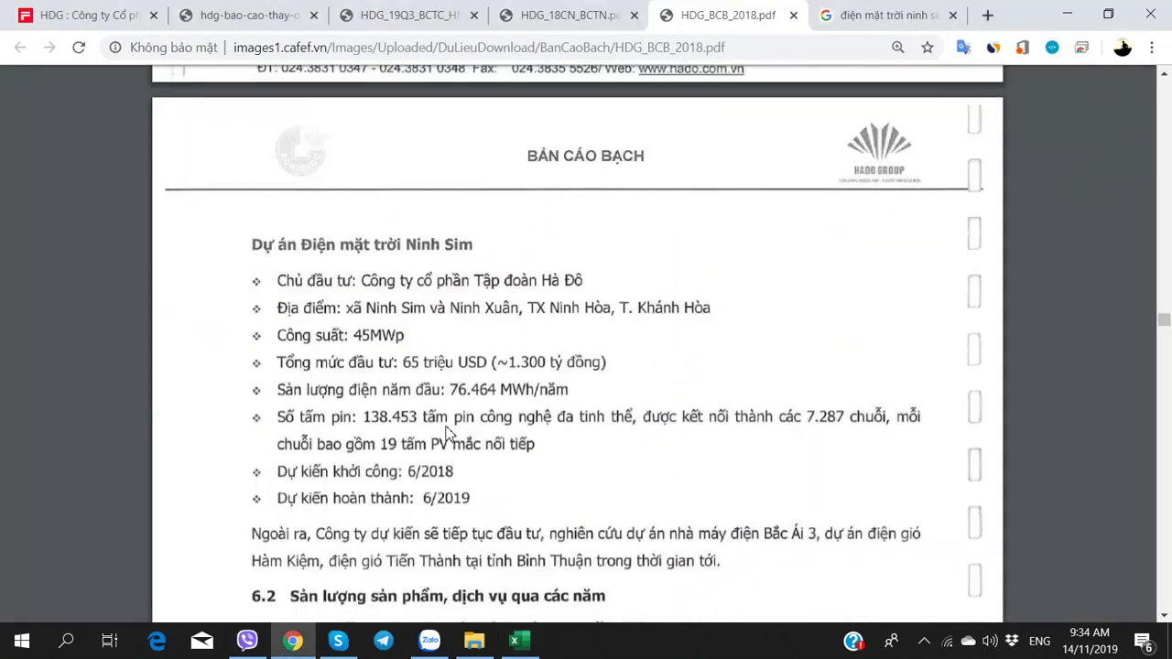
key("alt+Tab")
type("- Dự kiến 6/2019")
key("Return")
- Return to the Chrome prospectus and read on from the solar projects to the parent company's revenue structure in Bảng 9
key("alt+Tab")
scroll(434, 408, "down", 3)
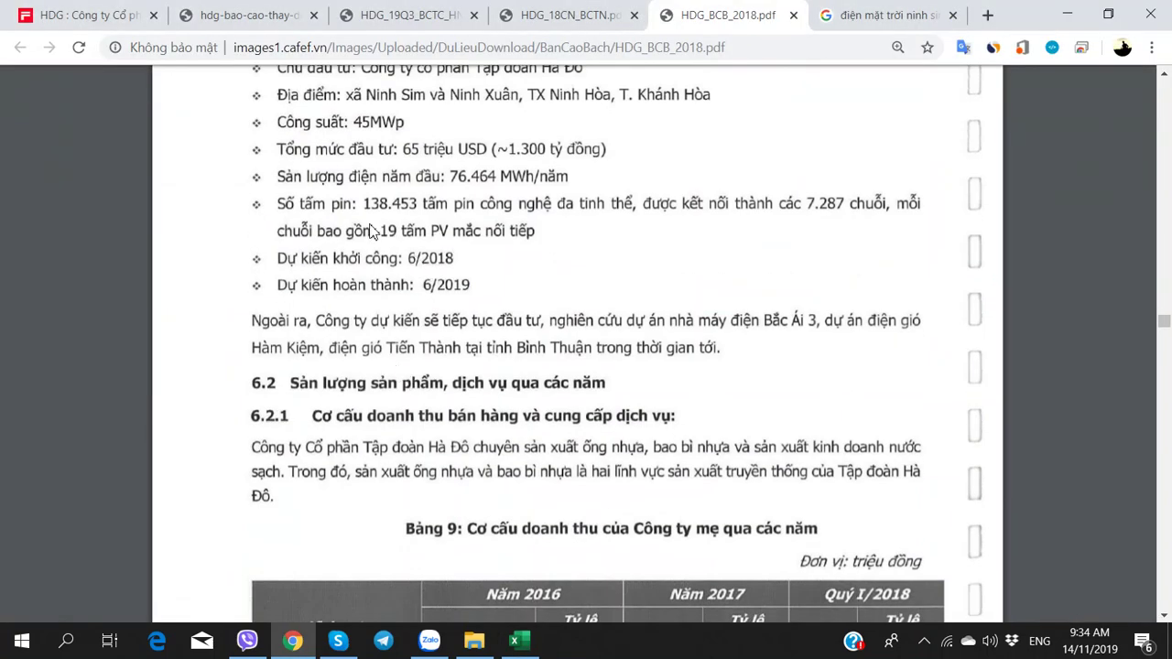
scroll(400, 344, "up", 8)
scroll(390, 348, "down", 6)
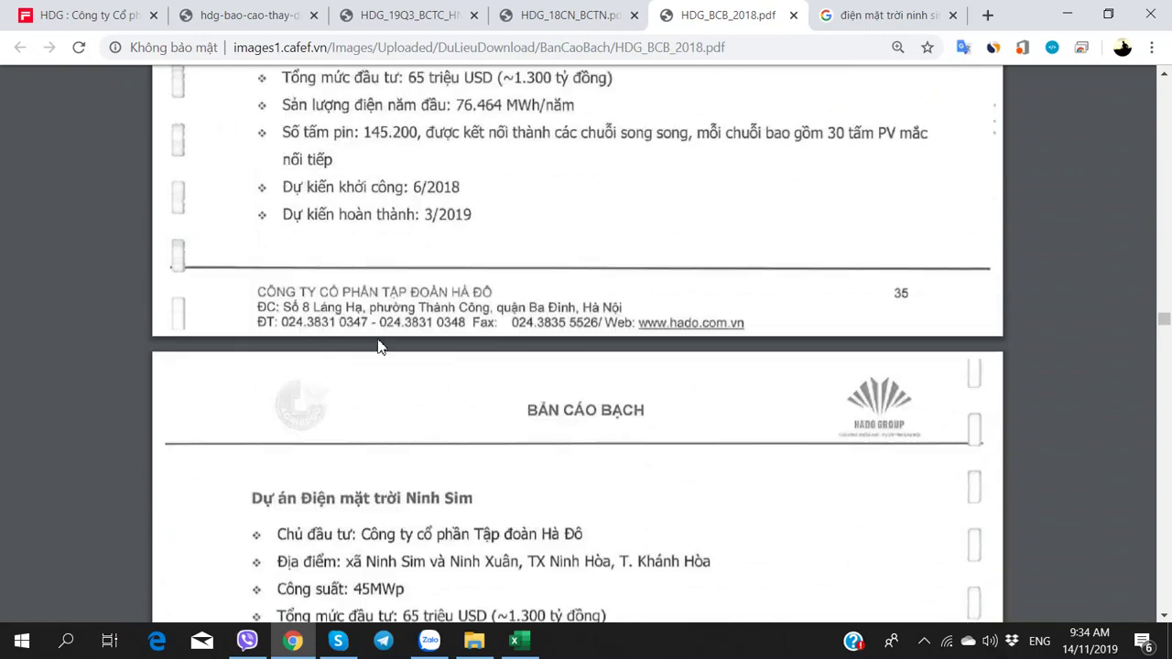
scroll(381, 355, "down", 5)
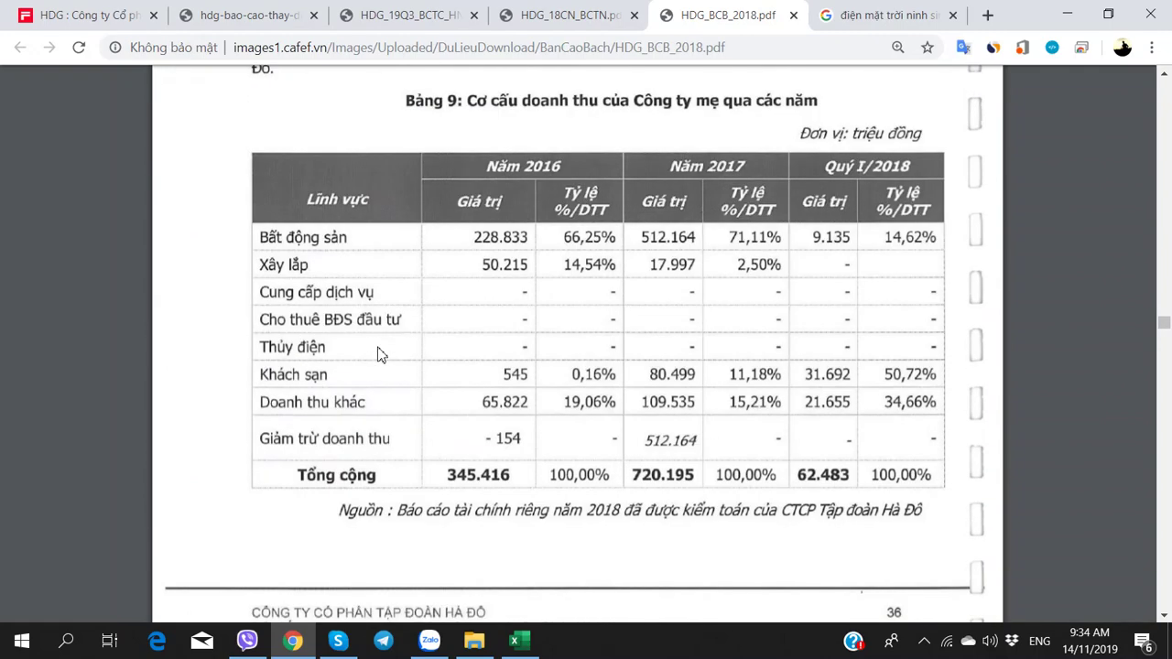
scroll(248, 414, "up", 2)
scroll(248, 414, "down", 2)
scroll(266, 384, "up", 2)
scroll(268, 383, "down", 2)
- Examine the consolidated revenue structure in Bảng 10 and the gross profit structure by segment in Bảng 11
scroll(733, 352, "down", 9)
scroll(732, 351, "up", 3)
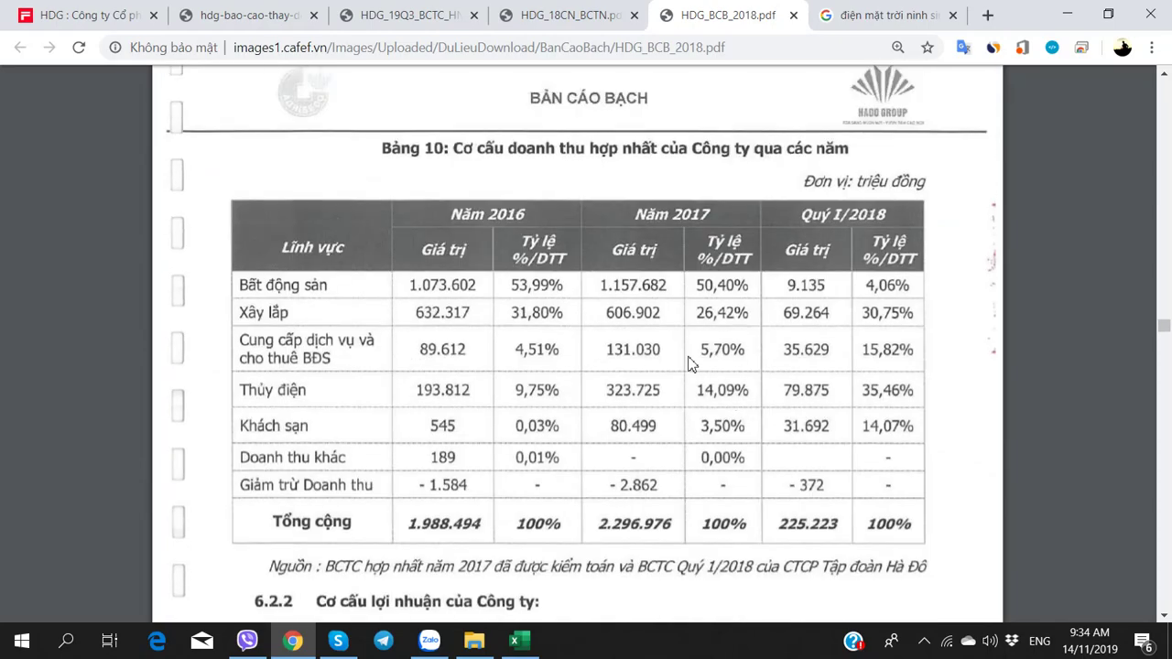
scroll(674, 370, "down", 7)
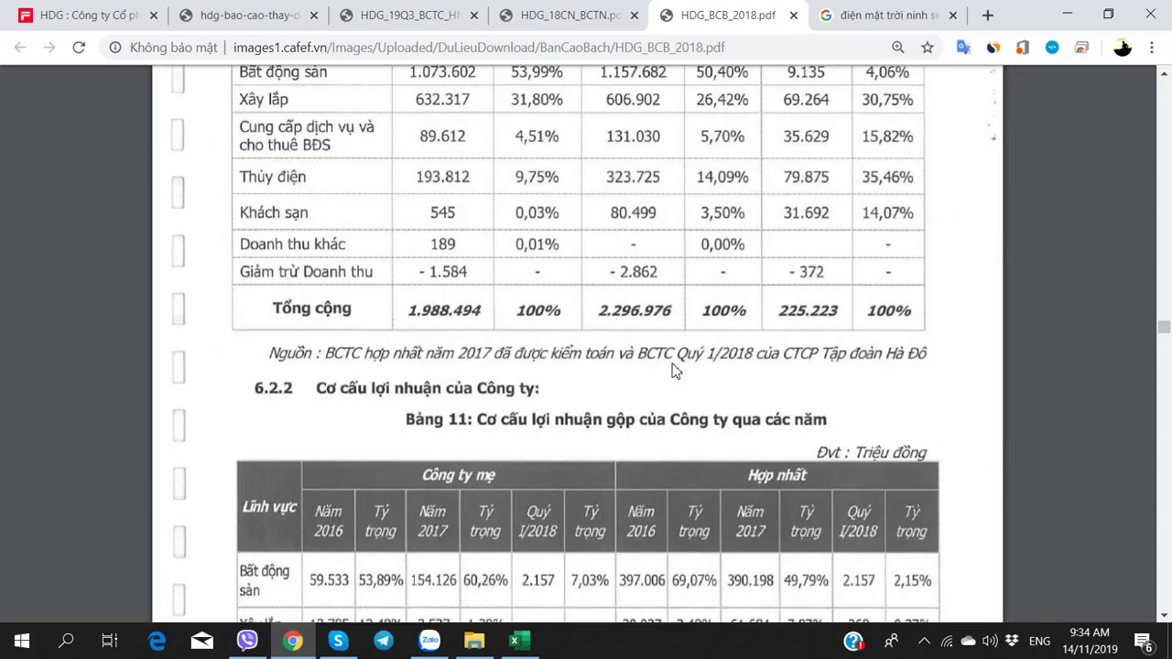
scroll(673, 370, "up", 2)
scroll(673, 370, "down", 7)
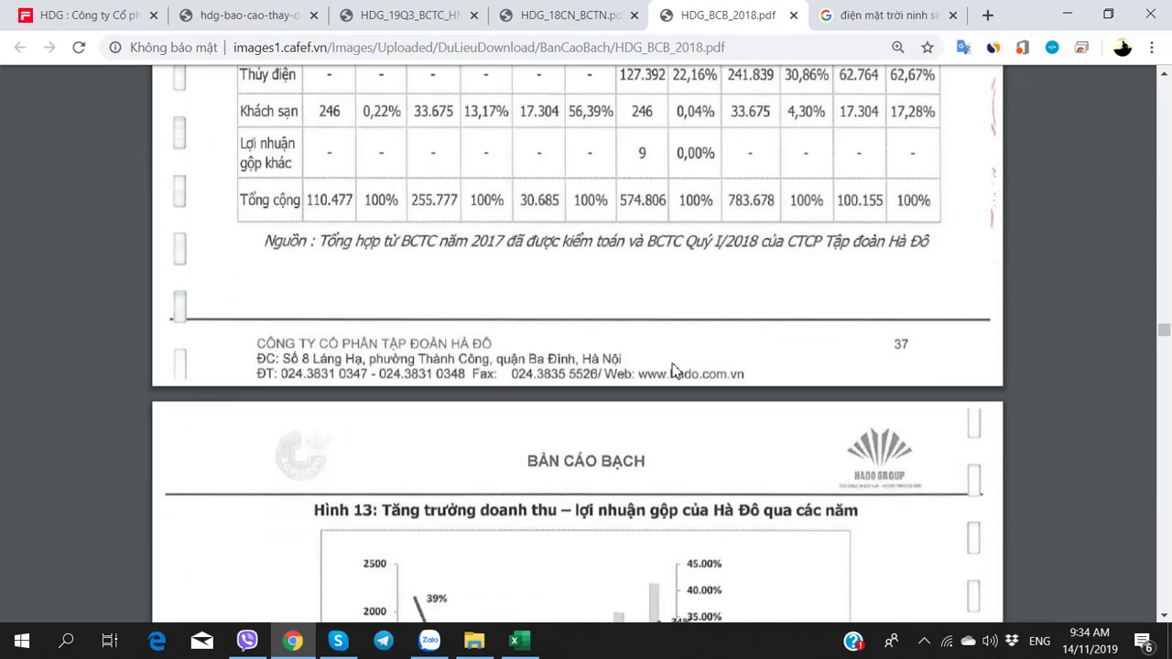
scroll(673, 370, "up", 7)
scroll(673, 370, "down", 3)
scroll(674, 370, "up", 3)
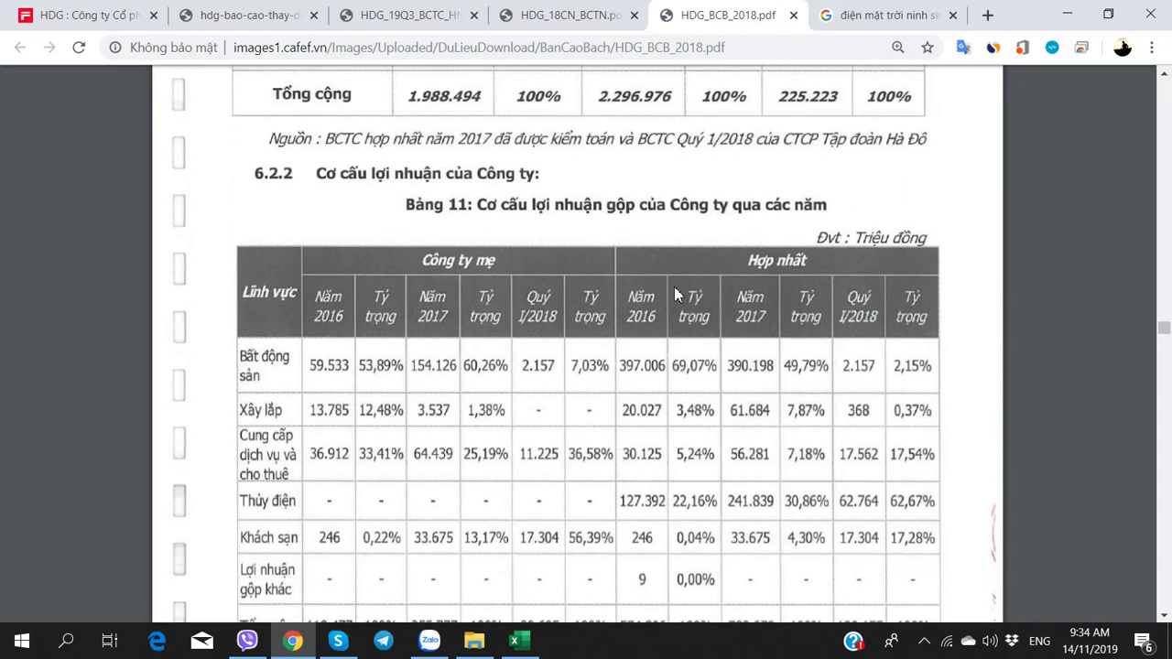
scroll(686, 340, "down", 3)
scroll(710, 348, "up", 3)
scroll(870, 534, "down", 1)
scroll(843, 522, "down", 2)
- Examine the revenue and gross profit growth chart in Hình 13 and skim the commentary and sections that follow it
scroll(838, 435, "down", 7)
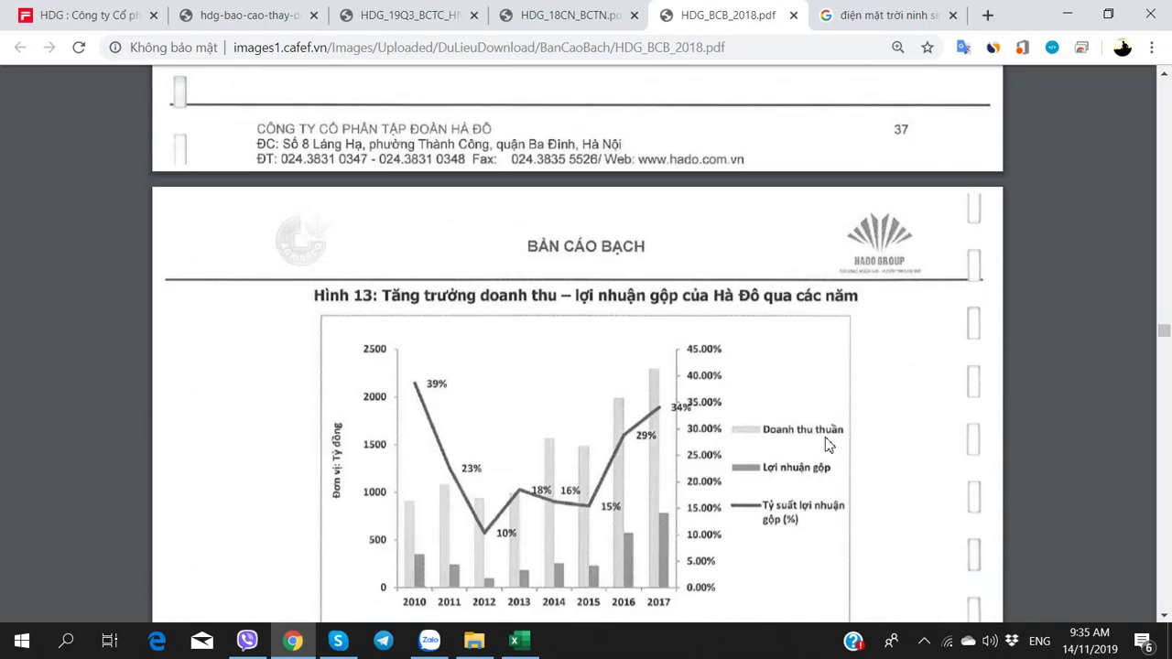
scroll(783, 451, "down", 10)
scroll(778, 446, "up", 2)
scroll(774, 439, "down", 4)
scroll(774, 439, "down", 5)
scroll(774, 439, "up", 3)
scroll(774, 439, "down", 5)
scroll(773, 440, "up", 1)
scroll(774, 439, "up", 10)
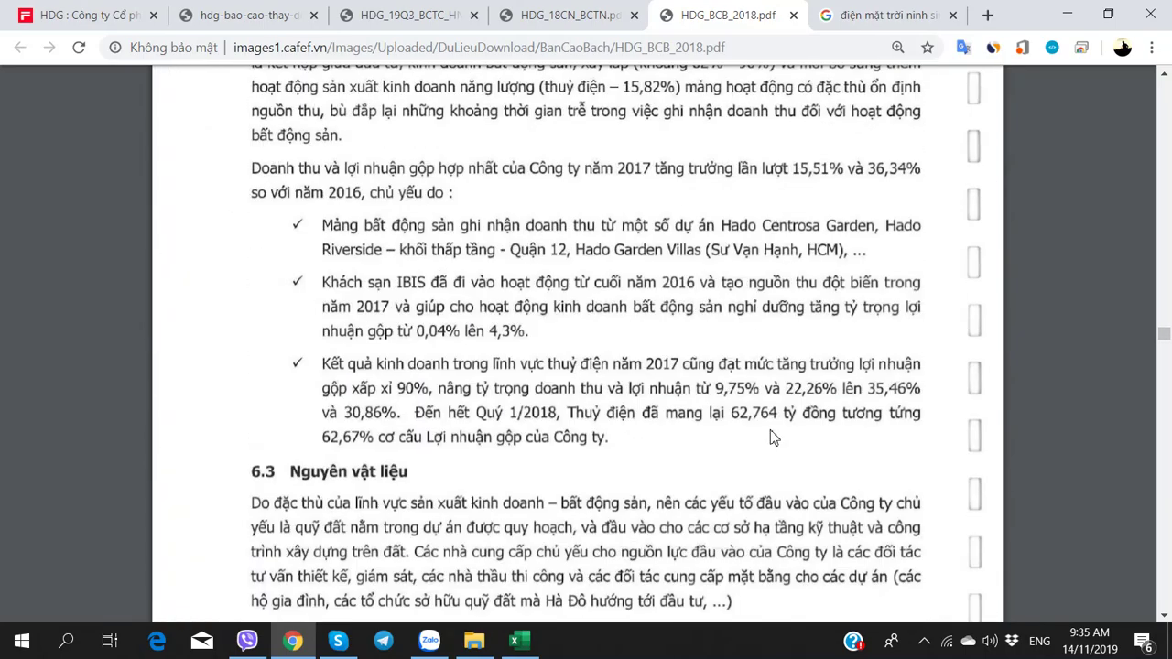
- Go back to Bảng 11 and study the consolidated gross profit contribution of each business segment
scroll(767, 427, "up", 12)
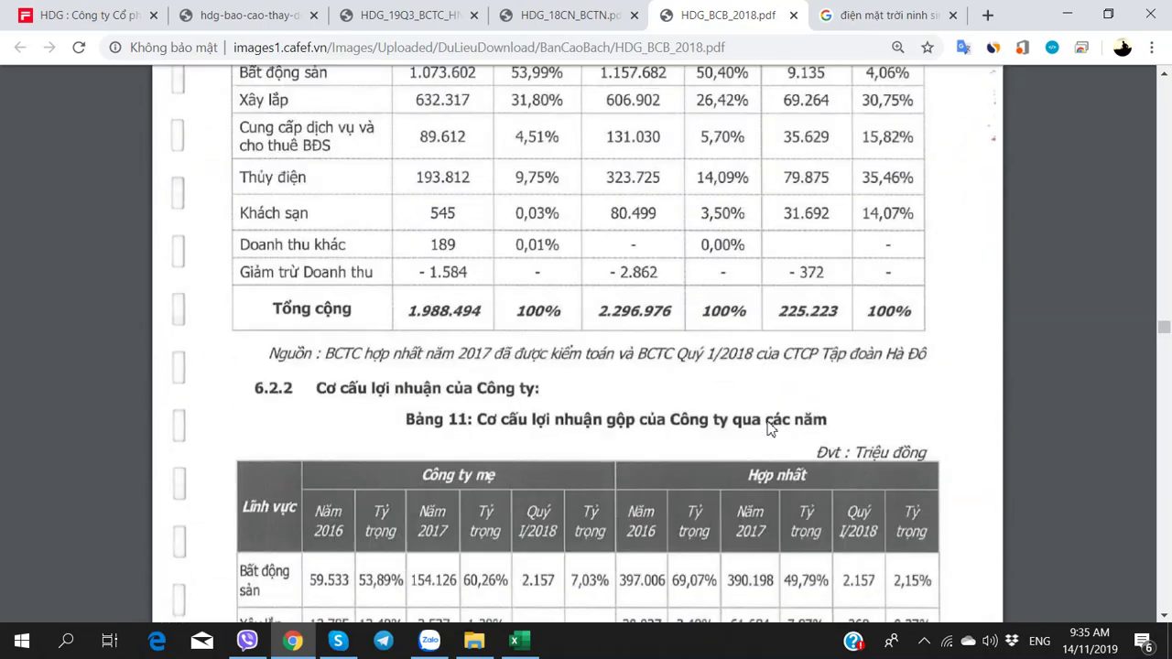
scroll(770, 428, "down", 1)
scroll(767, 428, "down", 3)
scroll(767, 428, "up", 3)
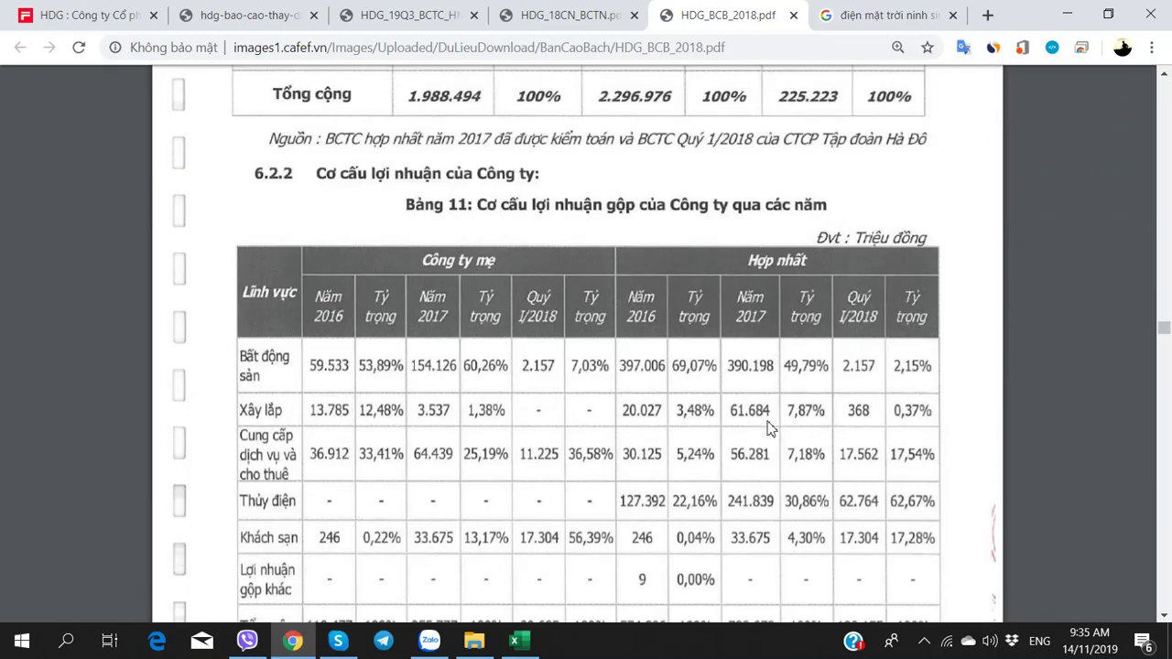
scroll(765, 430, "down", 2)
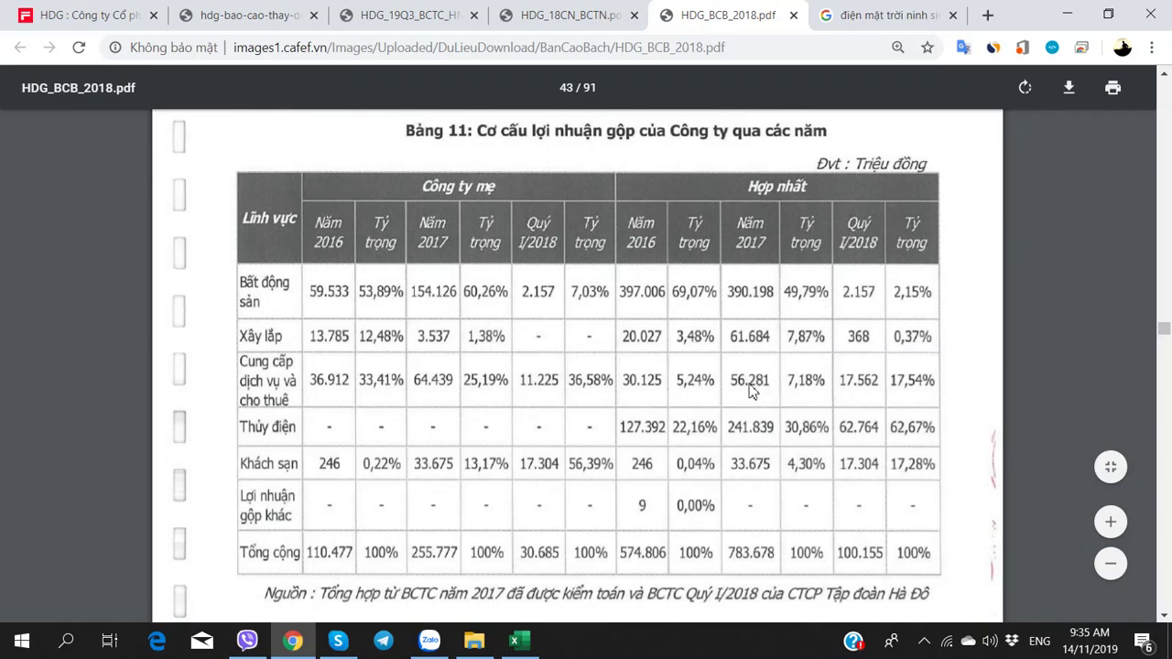
- Read the prospectus's reasons for 2017 revenue and gross profit growth, checking the Hình 13 chart and nearby cost tables
scroll(757, 385, "down", 15)
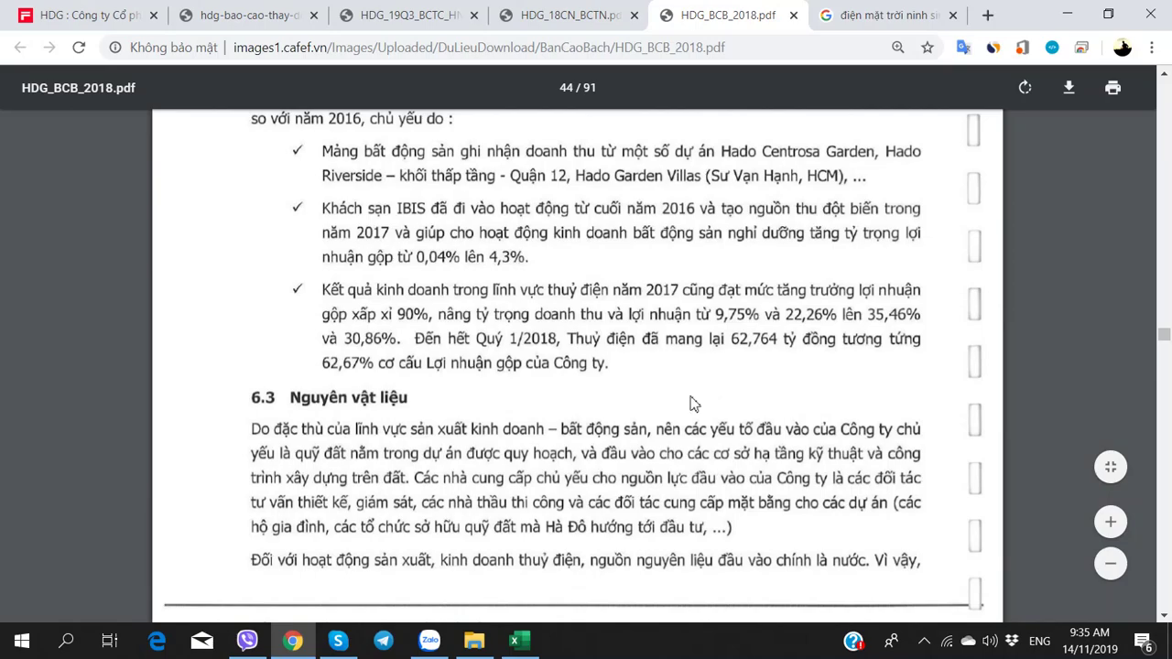
scroll(679, 375, "down", 1)
scroll(680, 375, "up", 1)
scroll(679, 375, "down", 10)
scroll(680, 375, "up", 3)
scroll(679, 375, "down", 7)
scroll(680, 376, "up", 7)
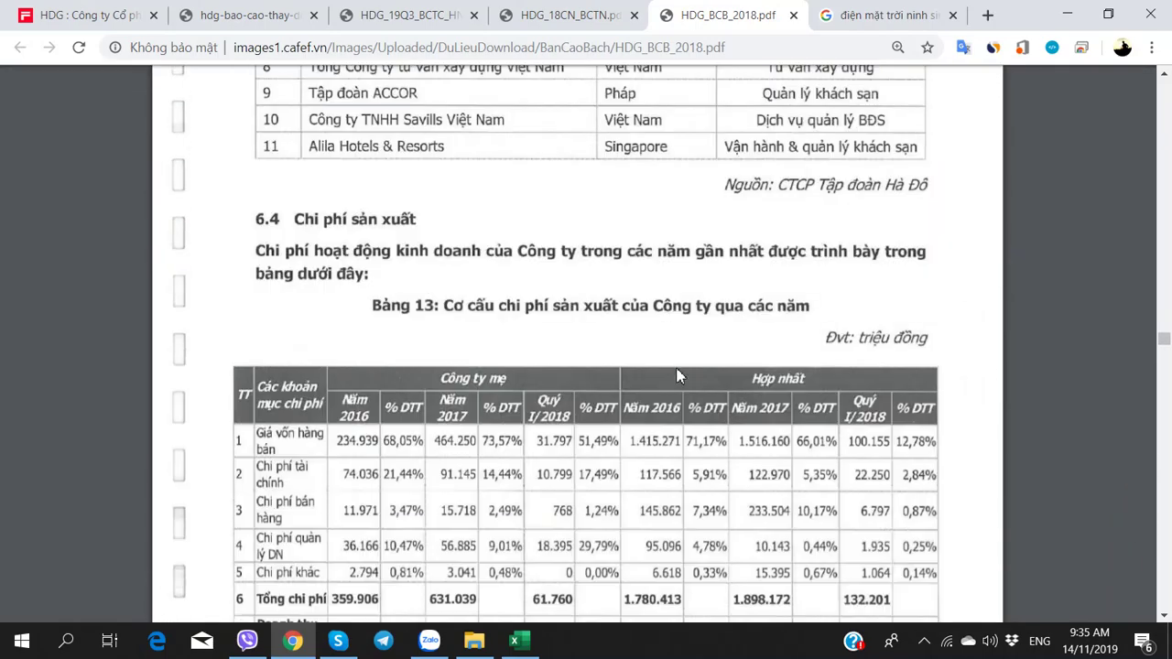
scroll(680, 376, "up", 4)
scroll(680, 370, "up", 7)
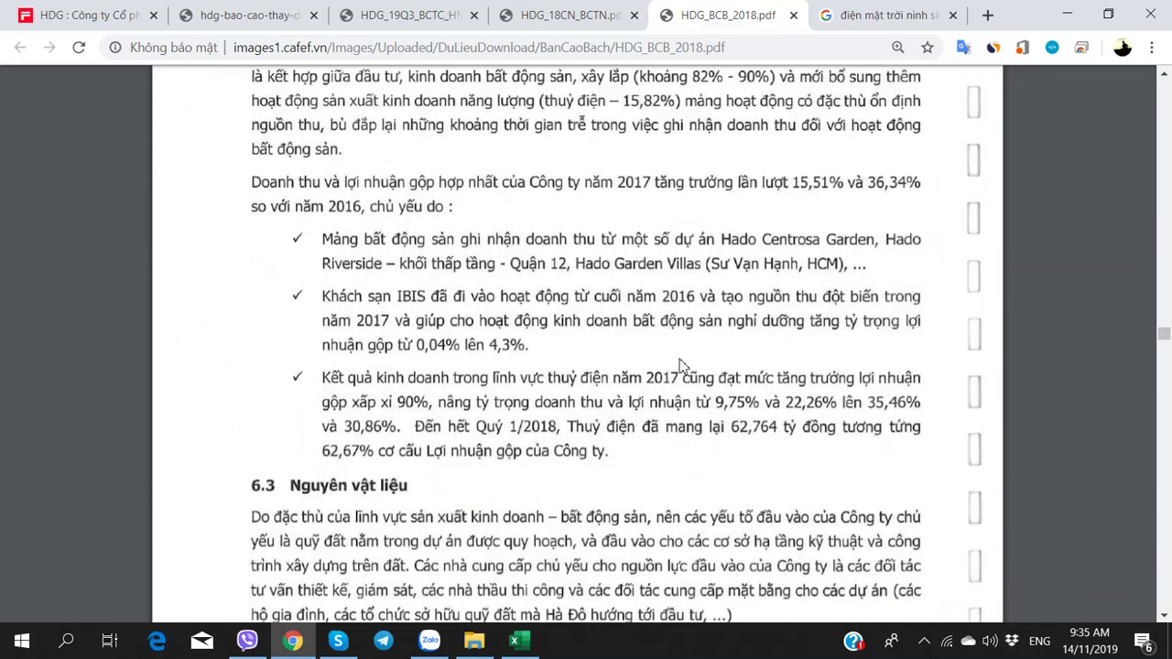
scroll(652, 362, "down", 2)
scroll(652, 363, "down", 3)
scroll(653, 362, "up", 9)
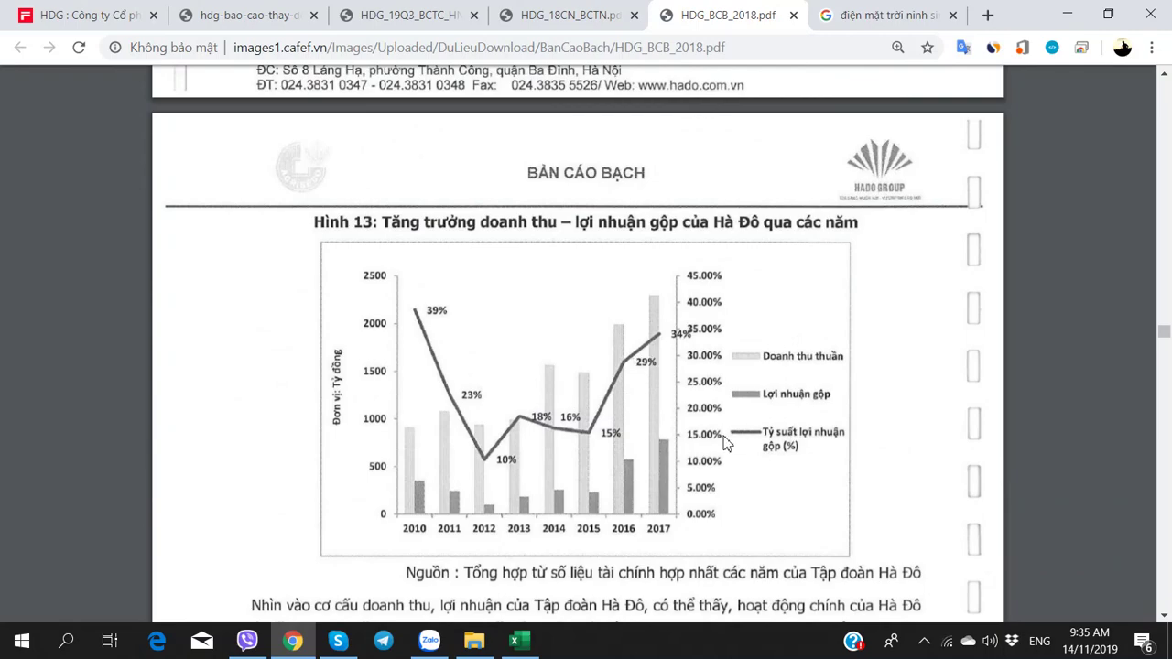
- Review the supplier list in Bảng 12 and the production cost structure in Bảng 13
scroll(750, 441, "down", 10)
scroll(718, 449, "down", 4)
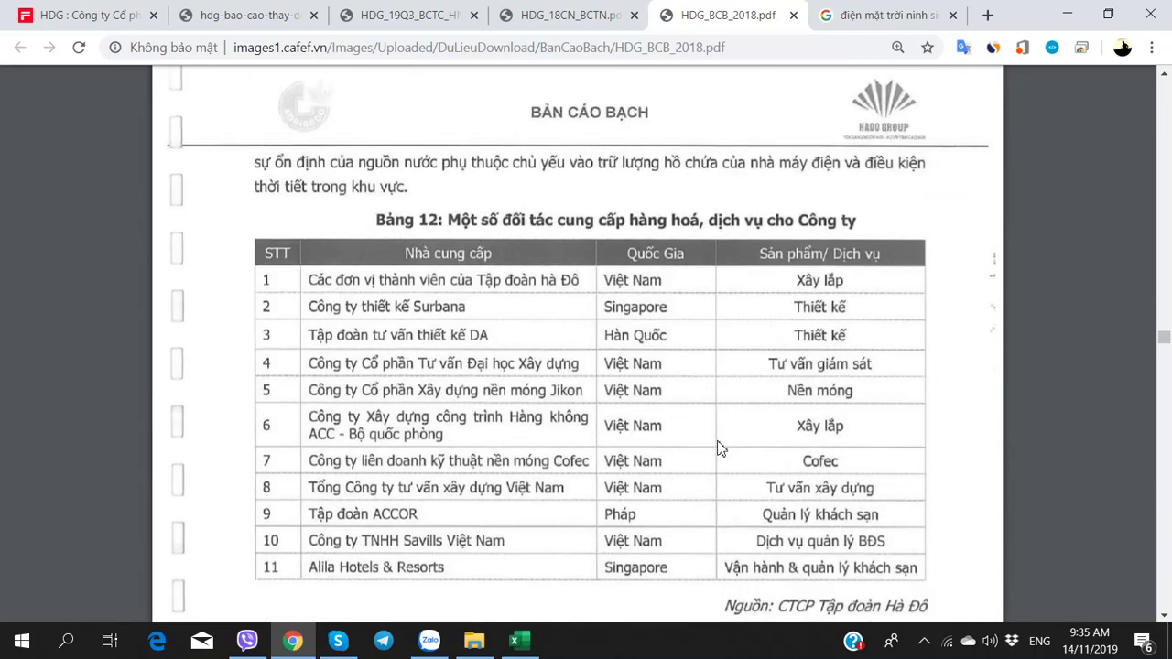
scroll(718, 449, "down", 7)
scroll(720, 448, "up", 1)
scroll(738, 403, "down", 1)
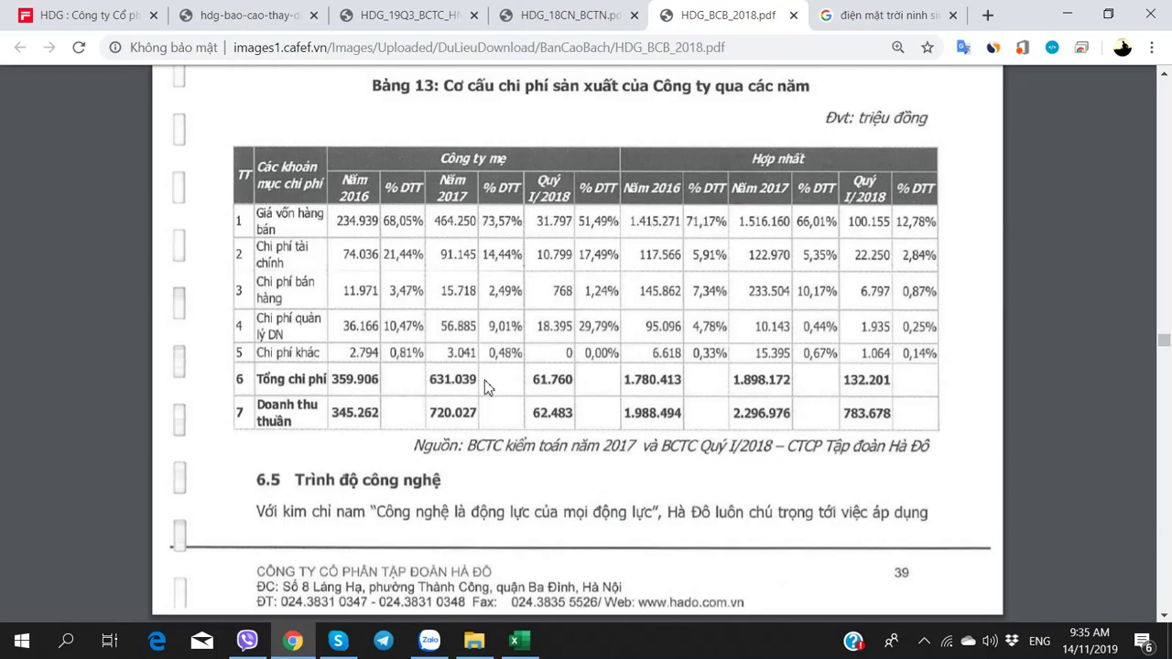
- Skim prospectus sections 6.5 to 6.9 on technology, product development, marketing and trademarks
scroll(484, 380, "down", 2)
scroll(477, 393, "down", 12)
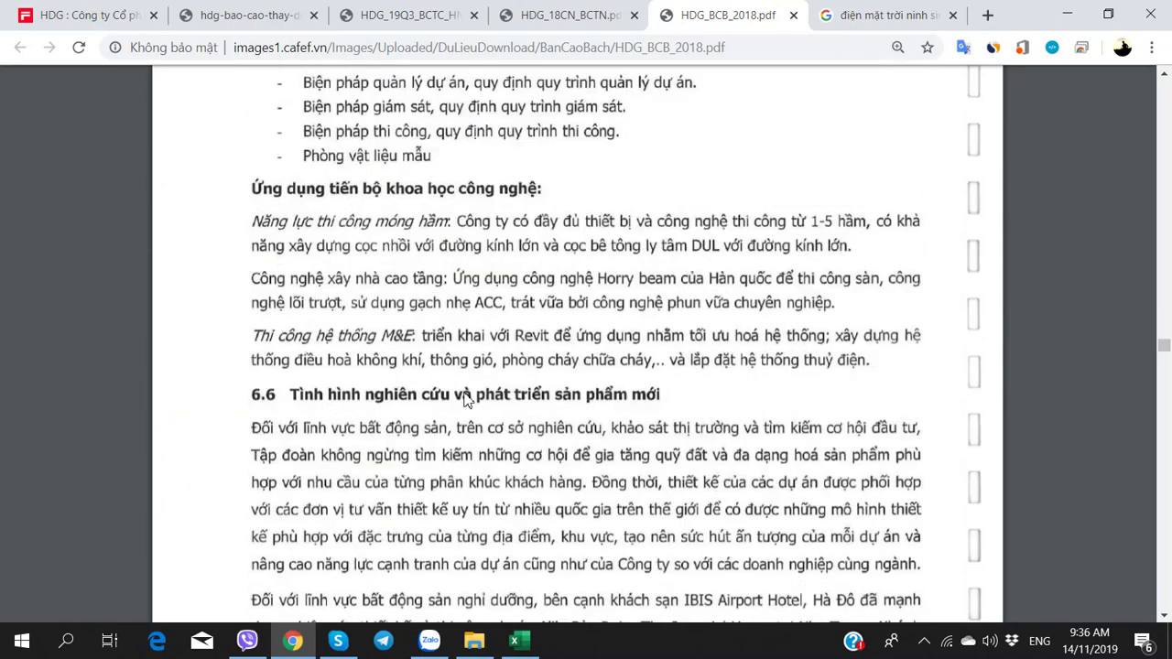
scroll(465, 399, "down", 10)
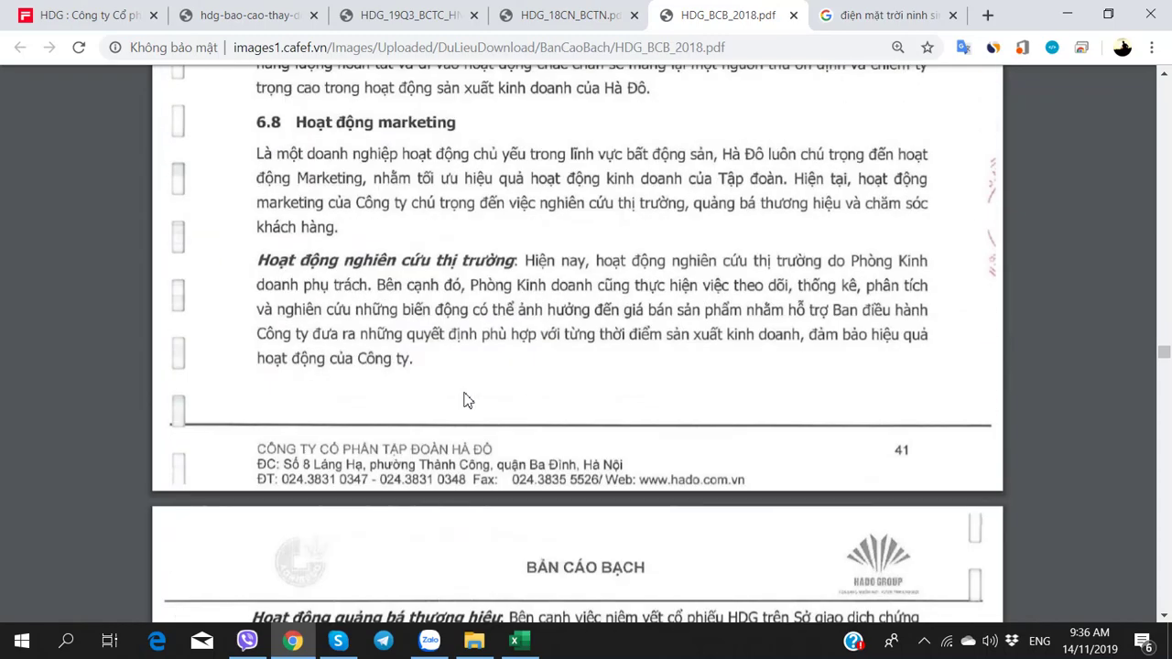
scroll(465, 399, "down", 2)
scroll(381, 440, "down", 4)
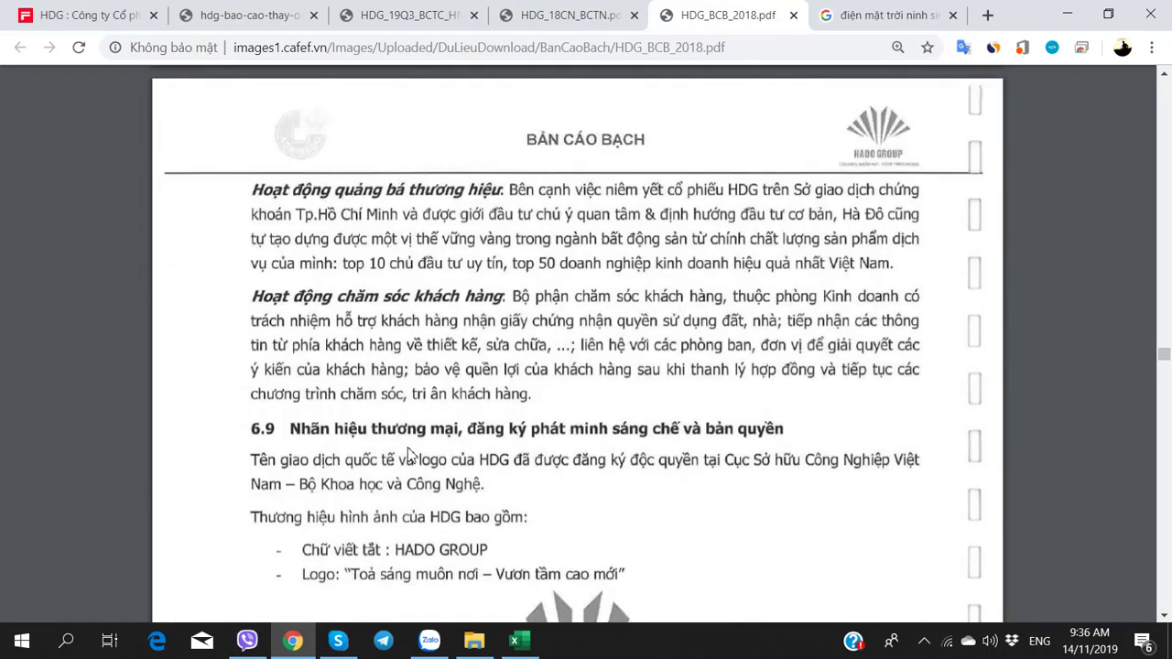
- Examine the major contracts in progress or signed in Bảng 14 of section 6.10
scroll(376, 431, "down", 7)
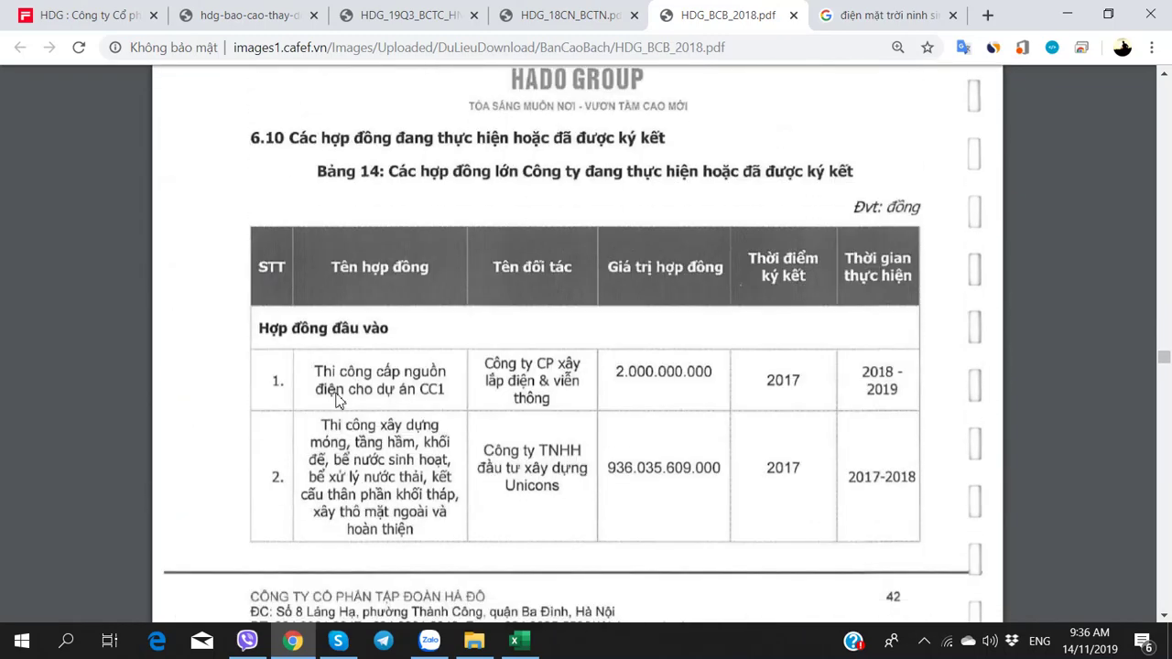
scroll(336, 398, "up", 2)
scroll(336, 398, "up", 1)
scroll(476, 293, "down", 2)
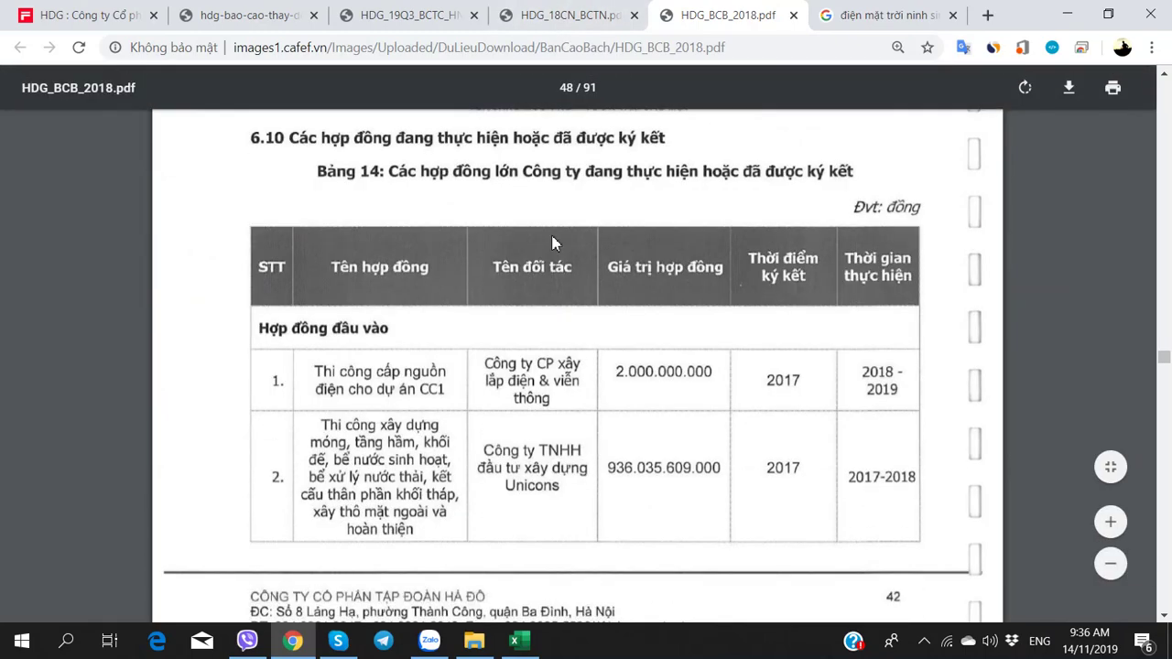
scroll(553, 243, "up", 5)
scroll(552, 243, "down", 5)
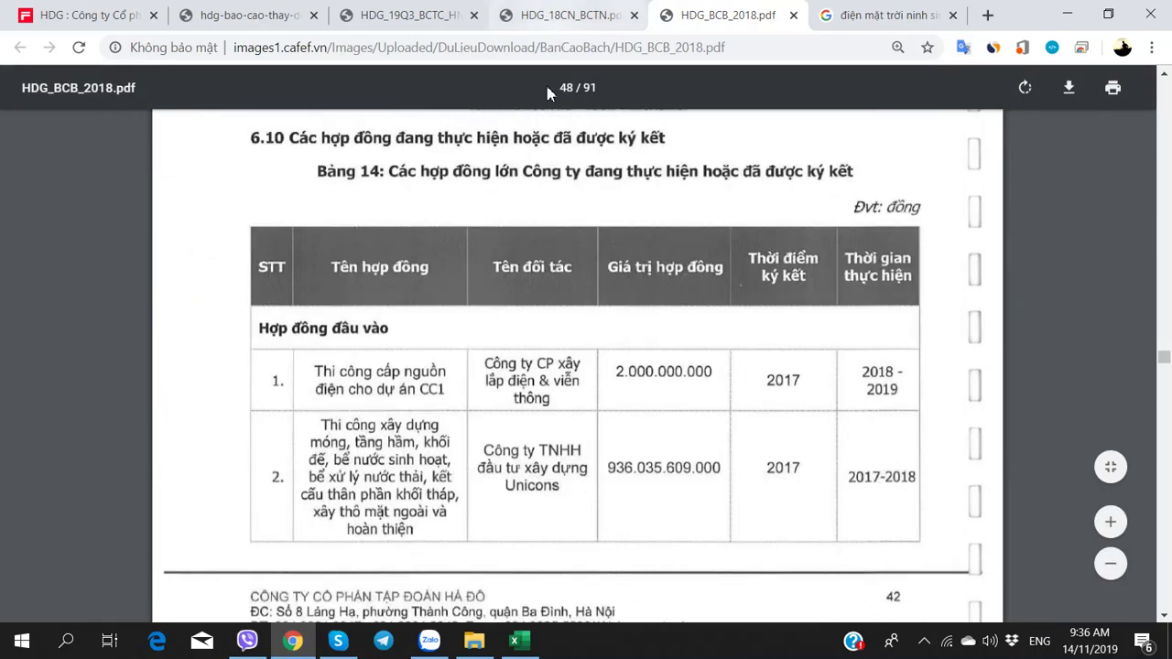
scroll(502, 280, "down", 5)
scroll(504, 293, "up", 5)
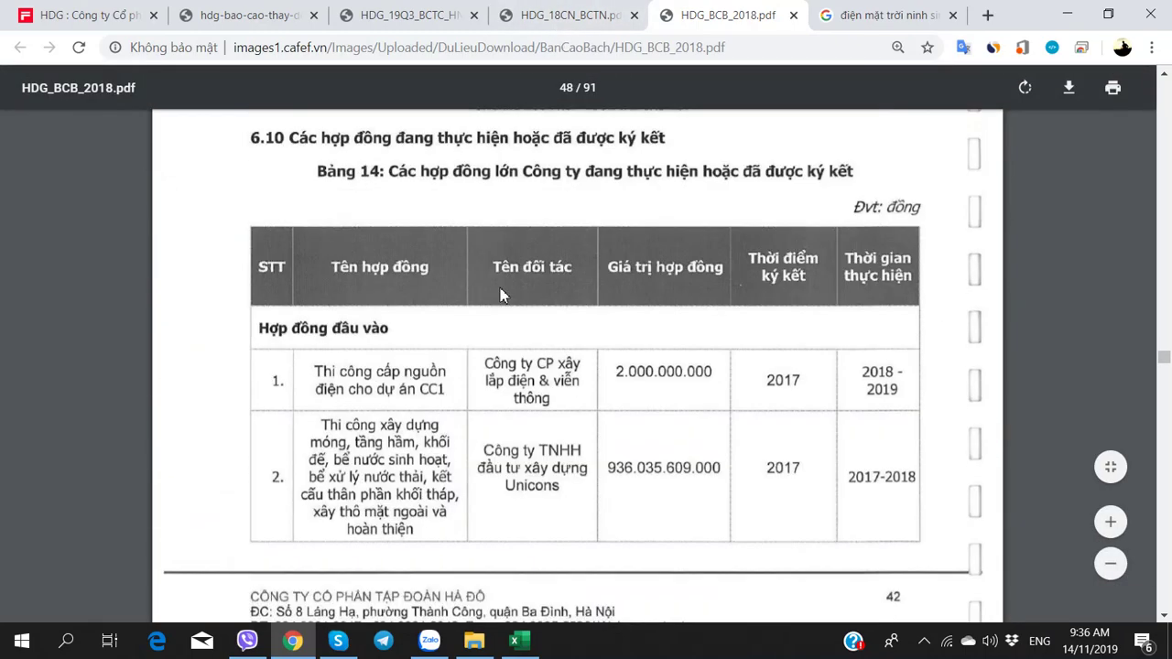